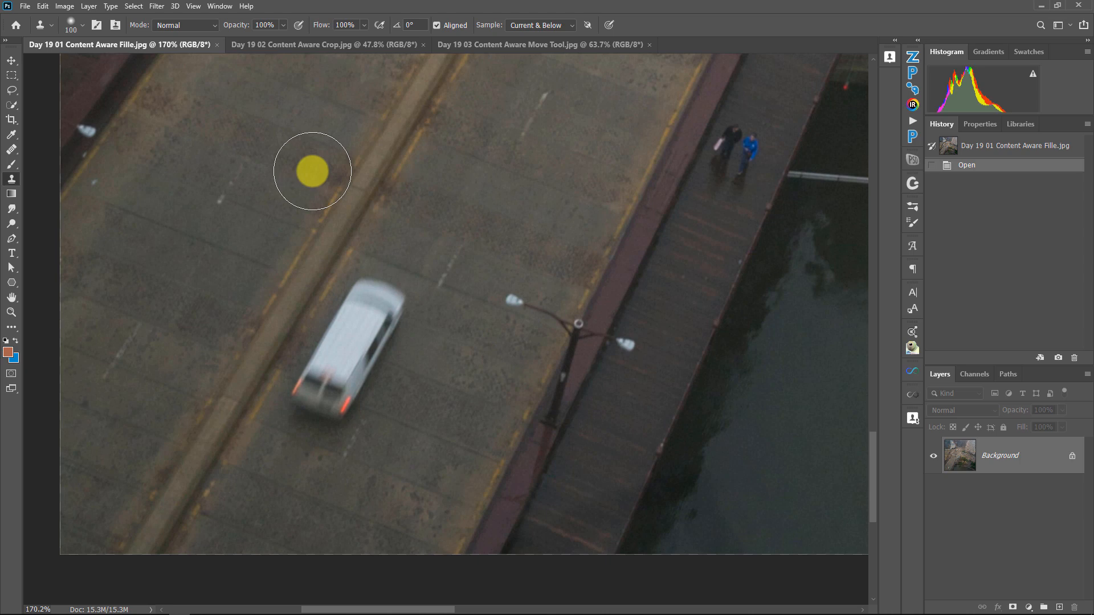
Step: Draw a freehand Lasso selection loosely around the white van on the road
click(13, 92)
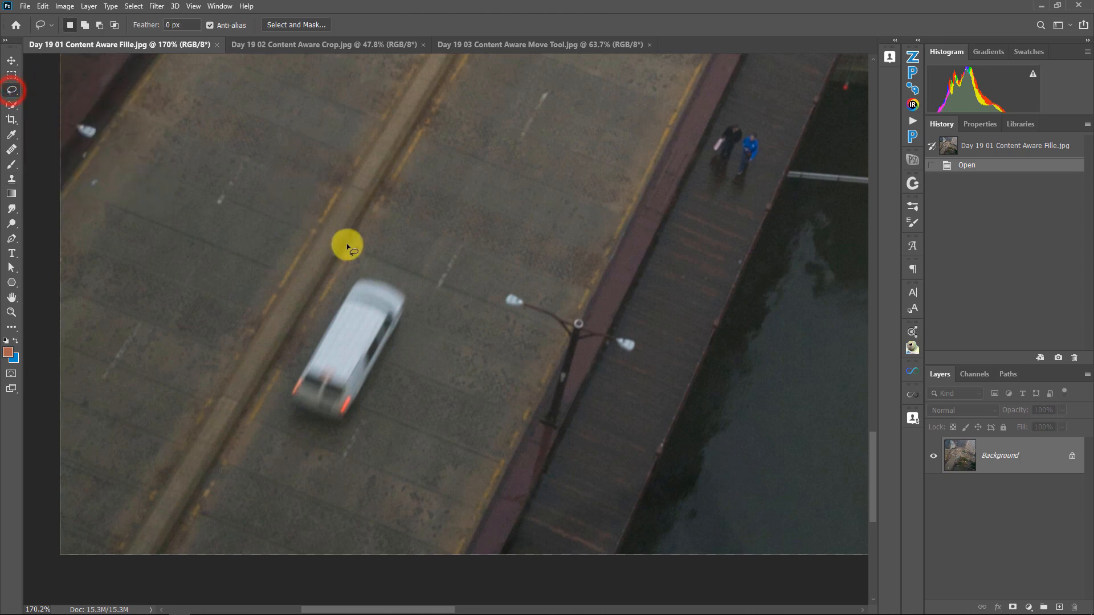
drag(395, 263, 397, 261)
mouse_move(296, 366)
mouse_down()
mouse_move(286, 408)
mouse_move(317, 435)
mouse_move(360, 425)
mouse_up()
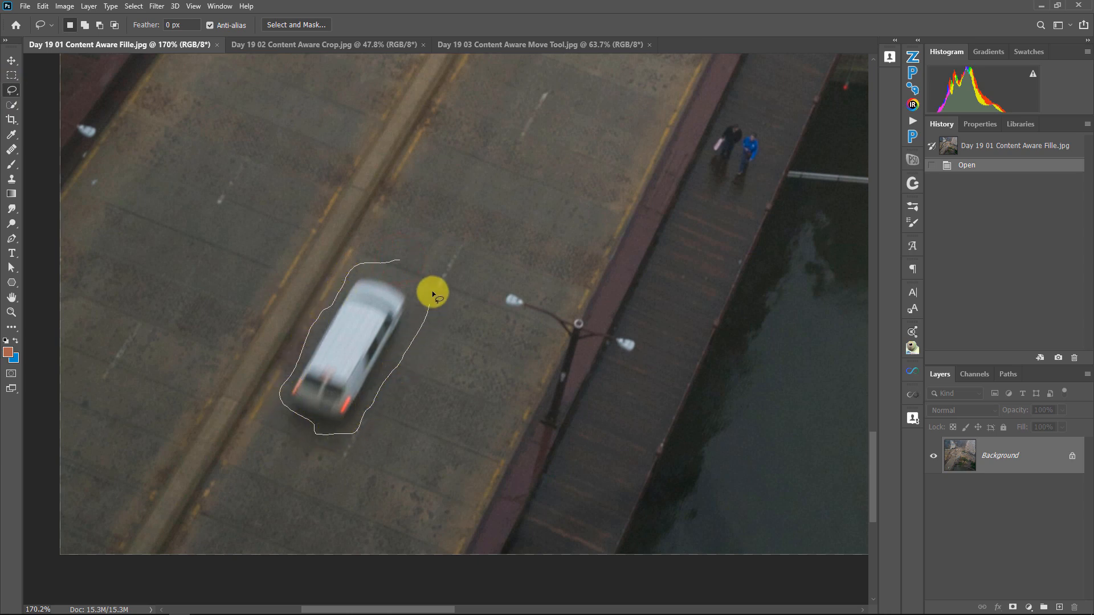
drag(412, 267, 412, 268)
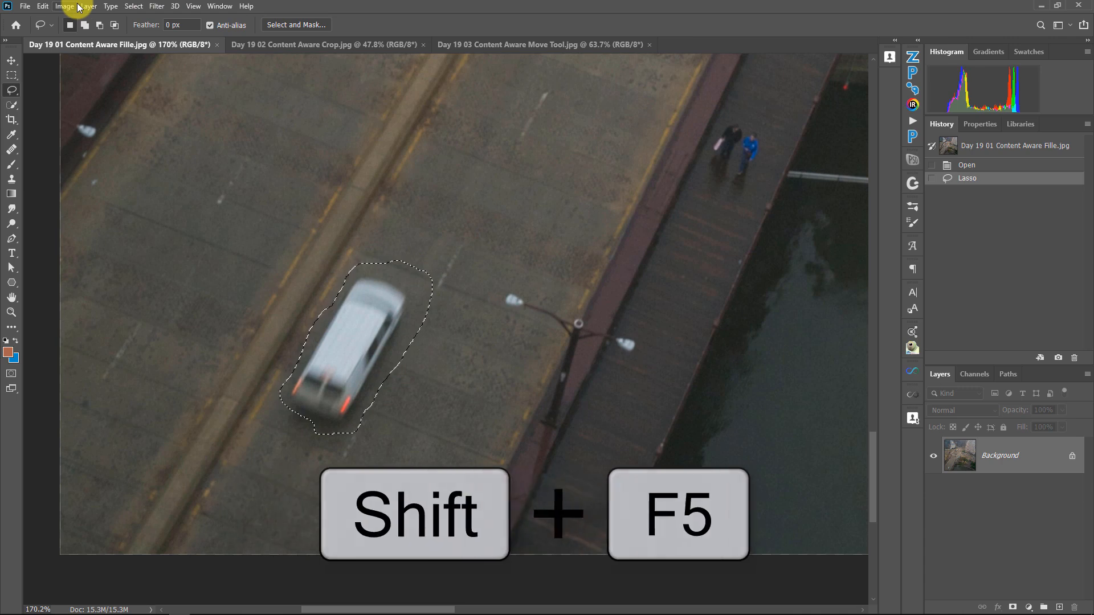
Step: Fill the van selection with Content-Aware contents, Color Adaptation on, Normal mode and 100% opacity, and deselect
click(45, 11)
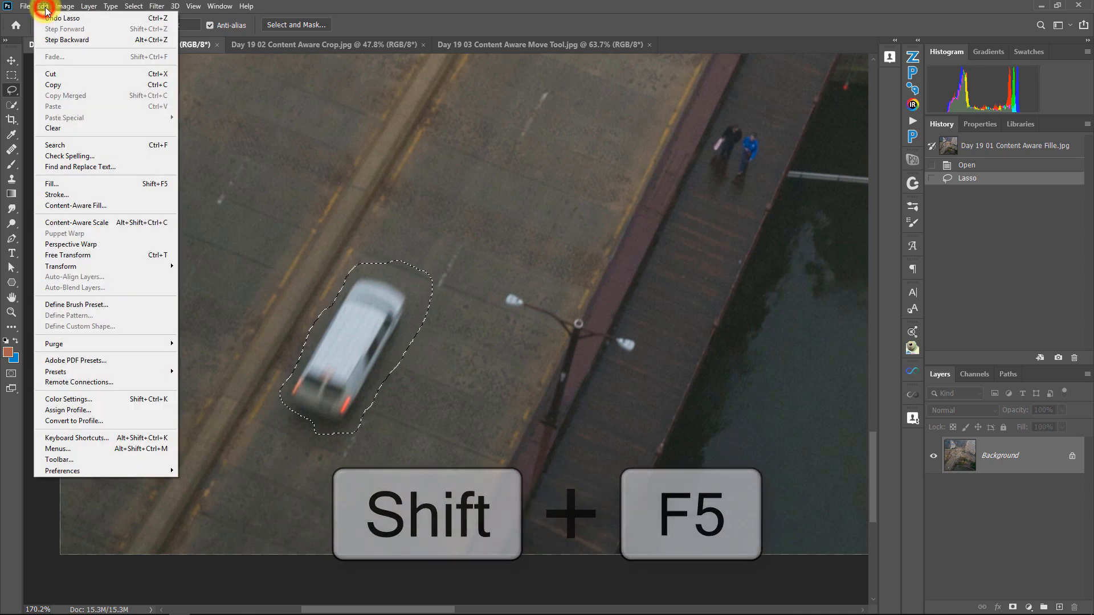
click(63, 184)
drag(532, 287, 532, 104)
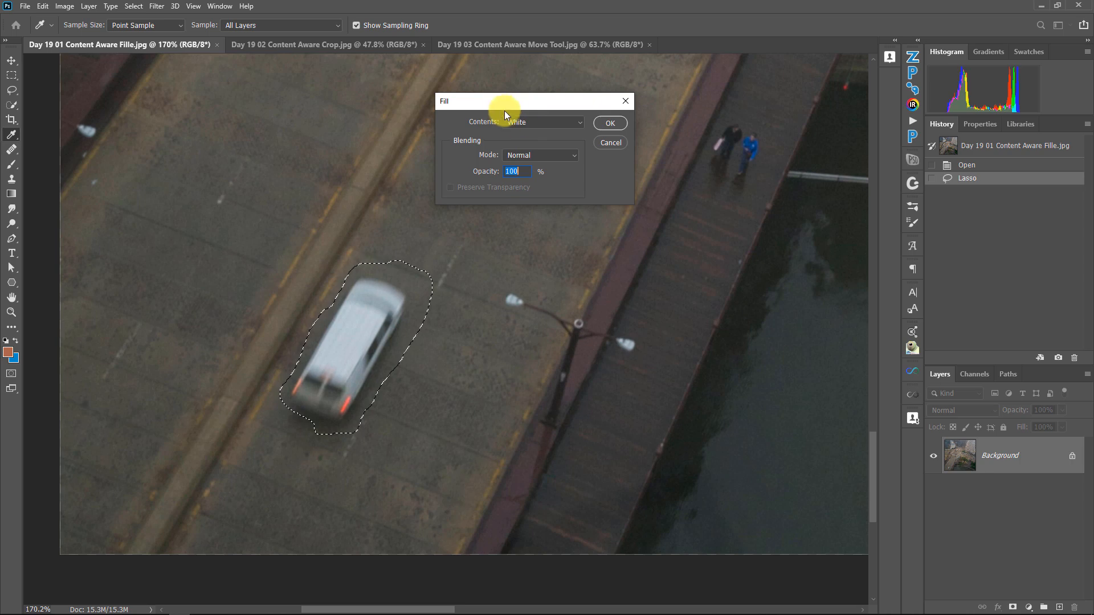
click(507, 122)
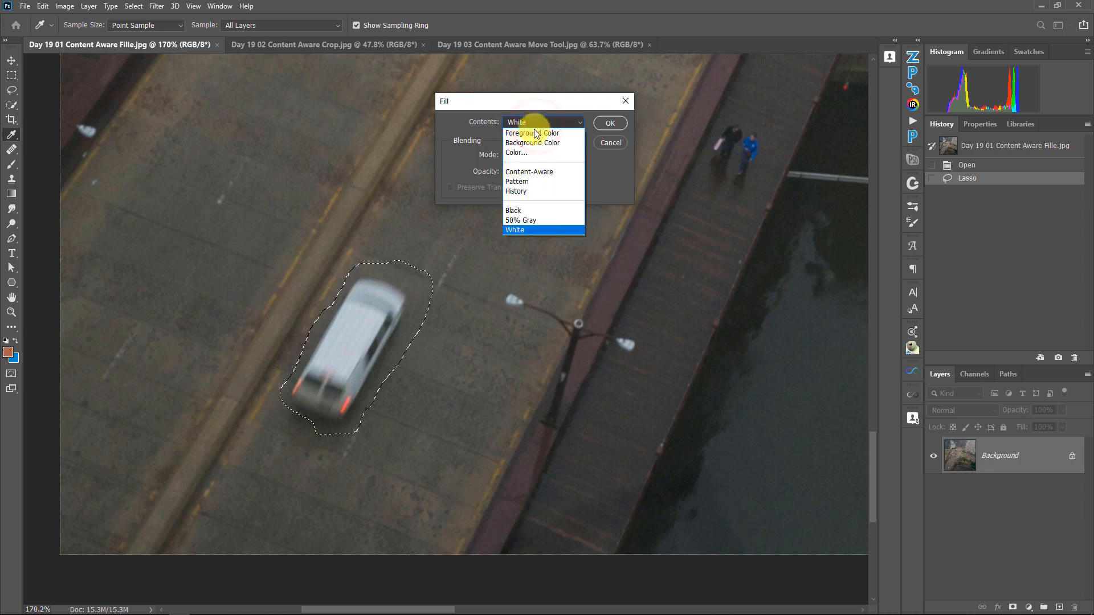
click(517, 172)
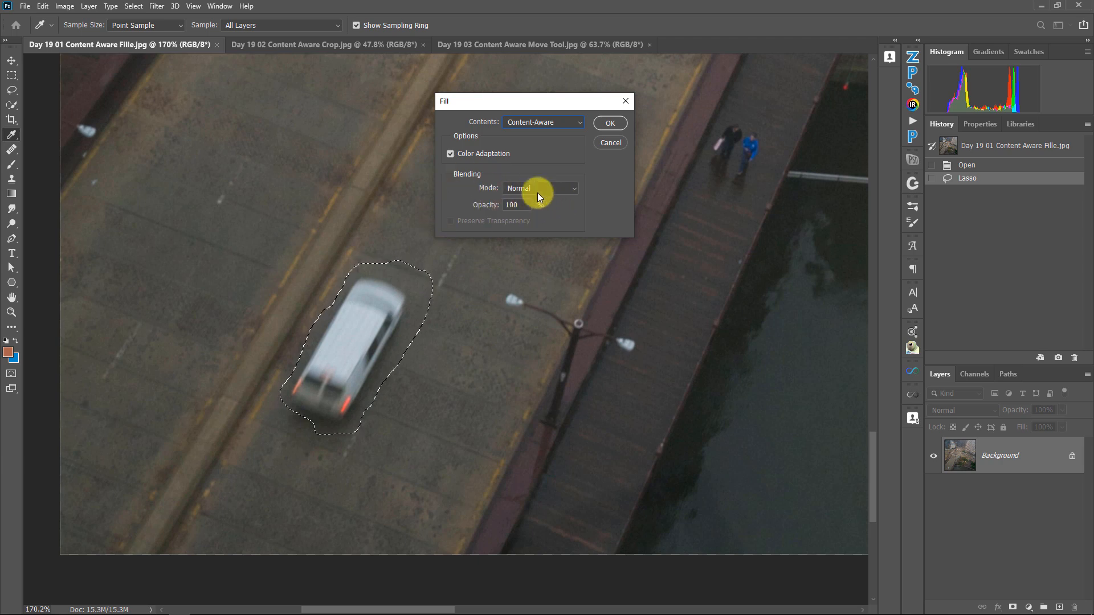
click(608, 124)
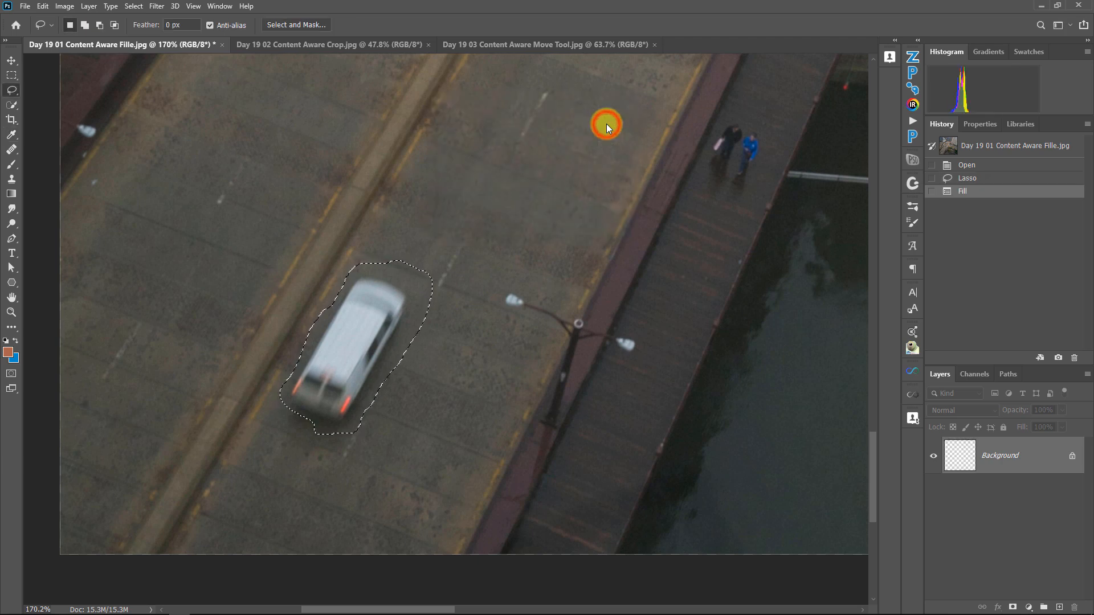
click(432, 327)
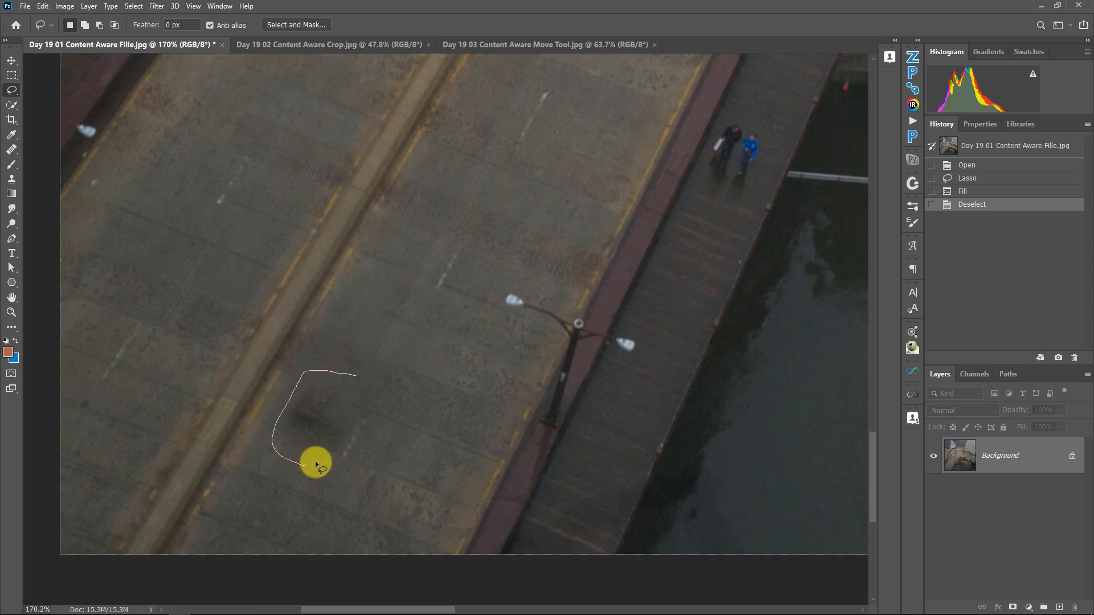
Step: Lasso the dark smudge remaining where the van's rear was, apply a Content-Aware fill to it and deselect
drag(347, 440, 350, 400)
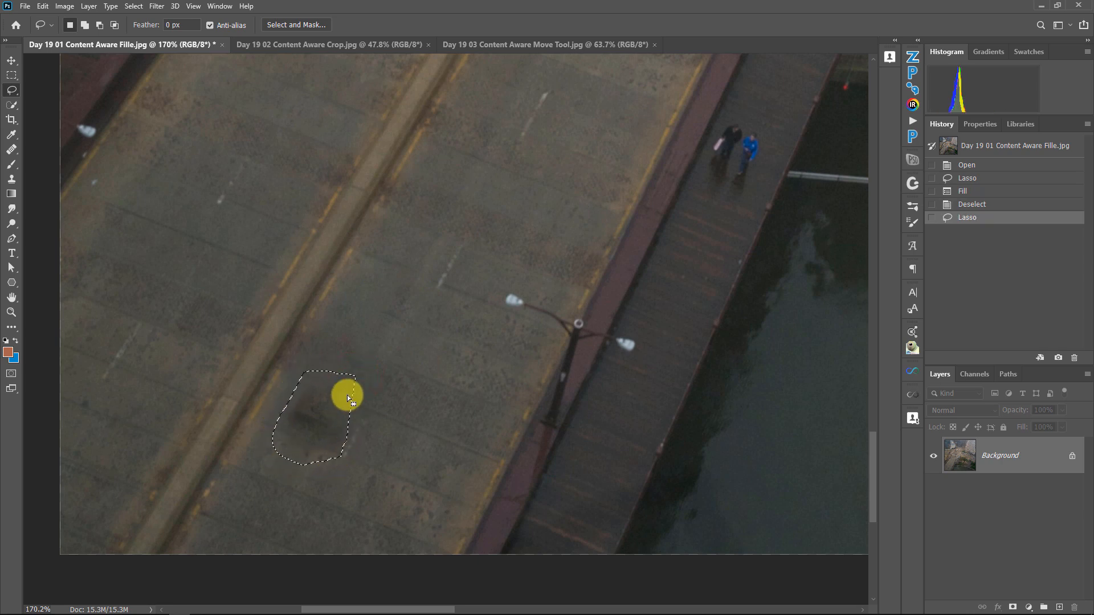
key(shift+BackSpace)
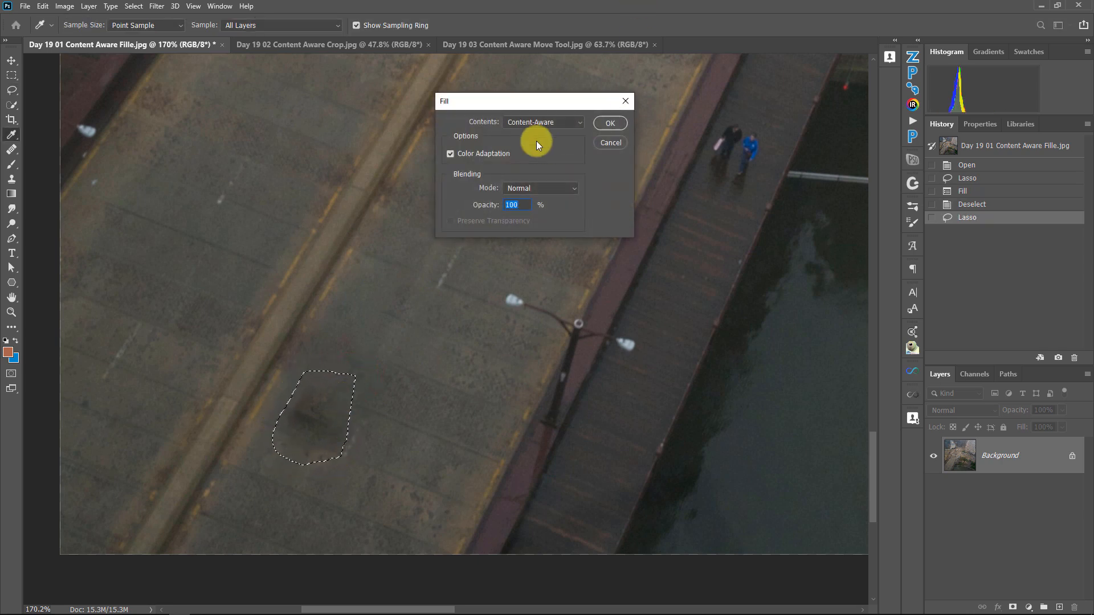
click(602, 130)
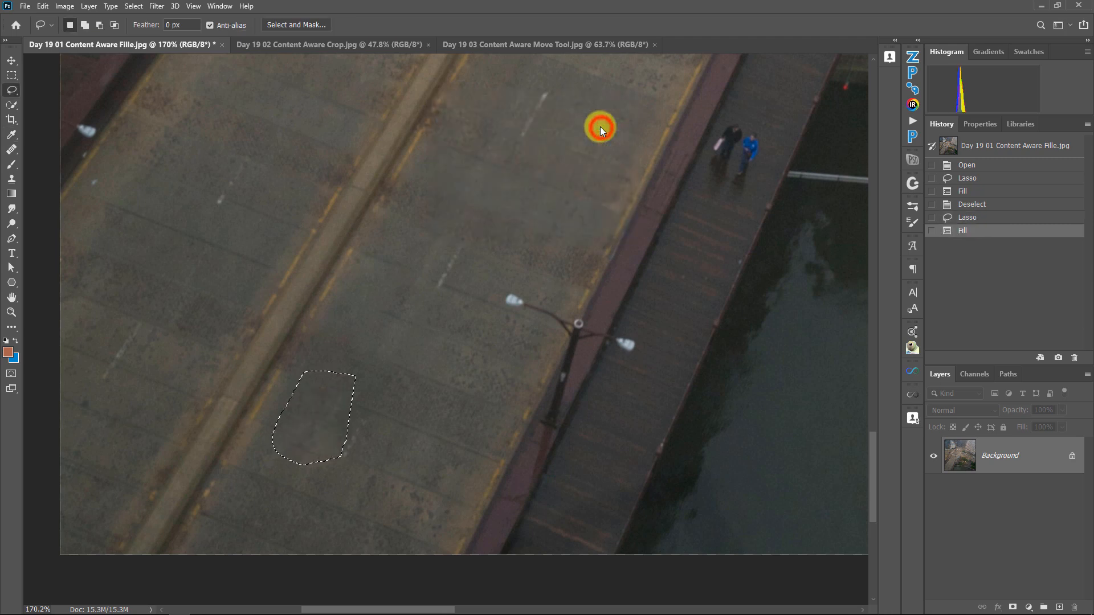
click(368, 387)
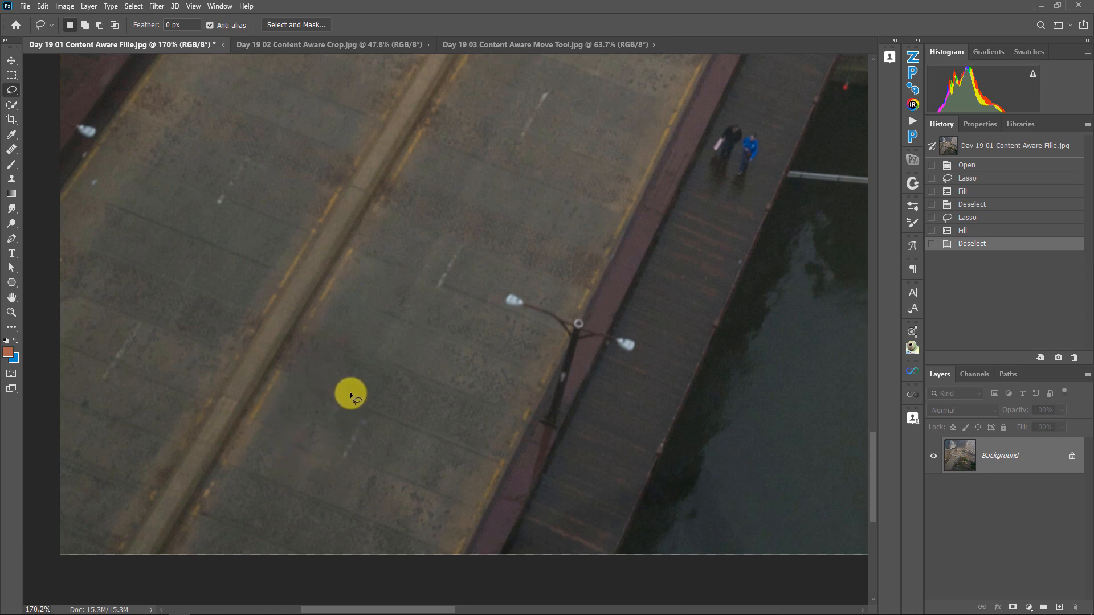
Step: Step back through the history to the image's original snapshot, undoing both fills
click(970, 230)
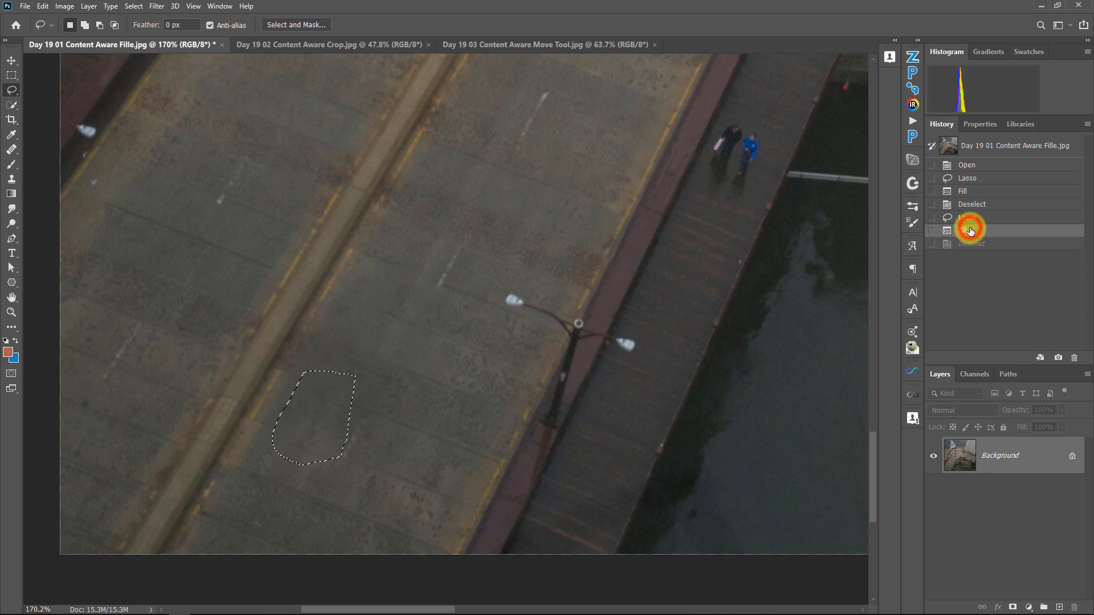
click(967, 220)
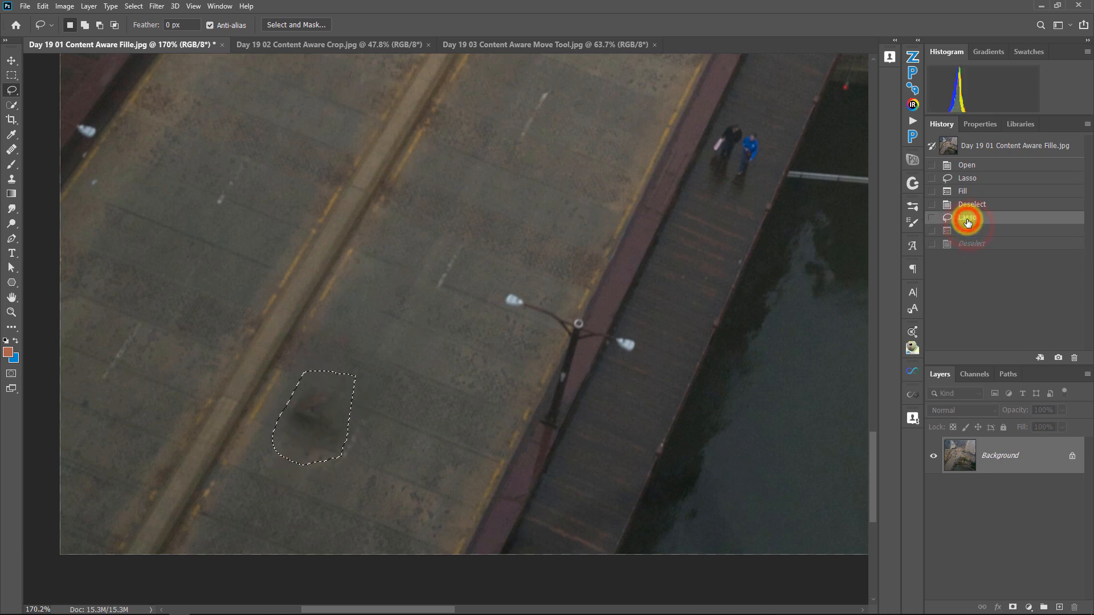
click(964, 147)
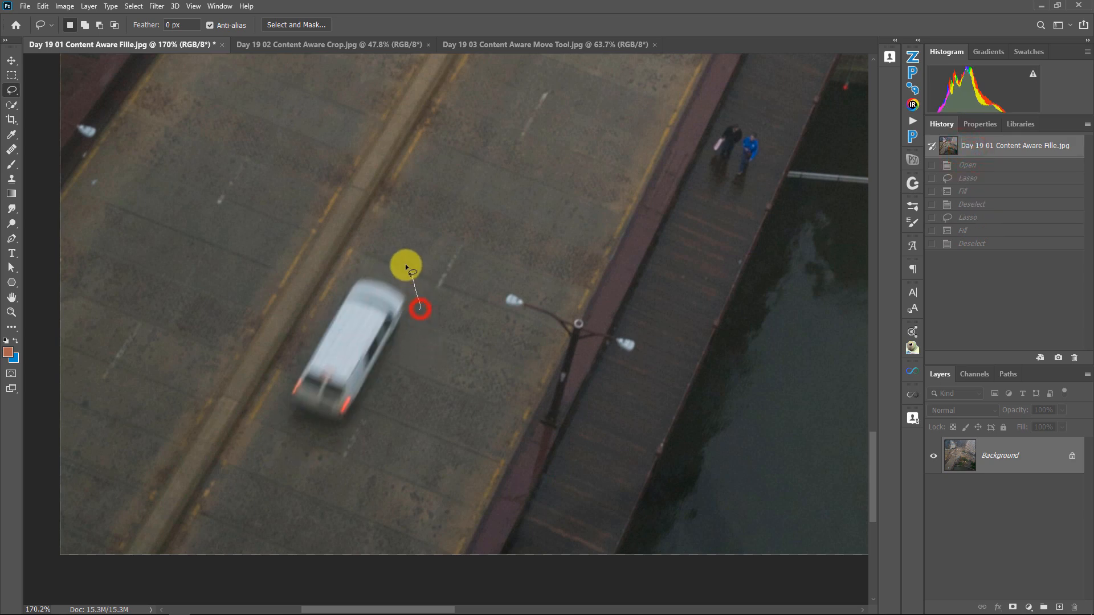
Step: Lasso the white van again, including some road around it and the shadow behind its rear
drag(354, 275, 327, 301)
mouse_move(284, 401)
mouse_down()
mouse_move(279, 430)
mouse_move(319, 447)
mouse_up()
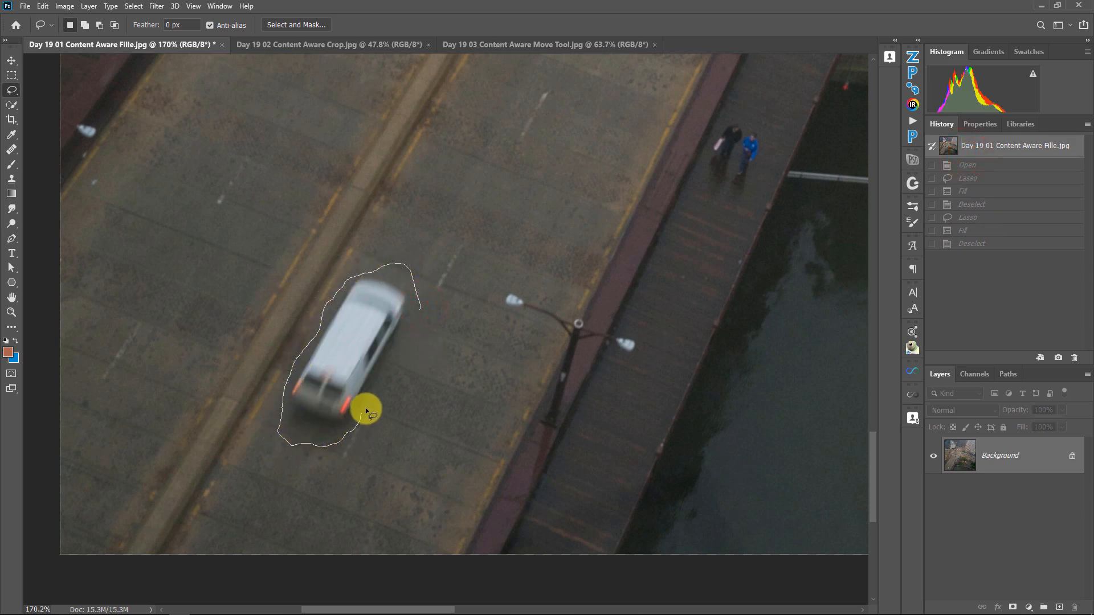
drag(389, 377, 415, 327)
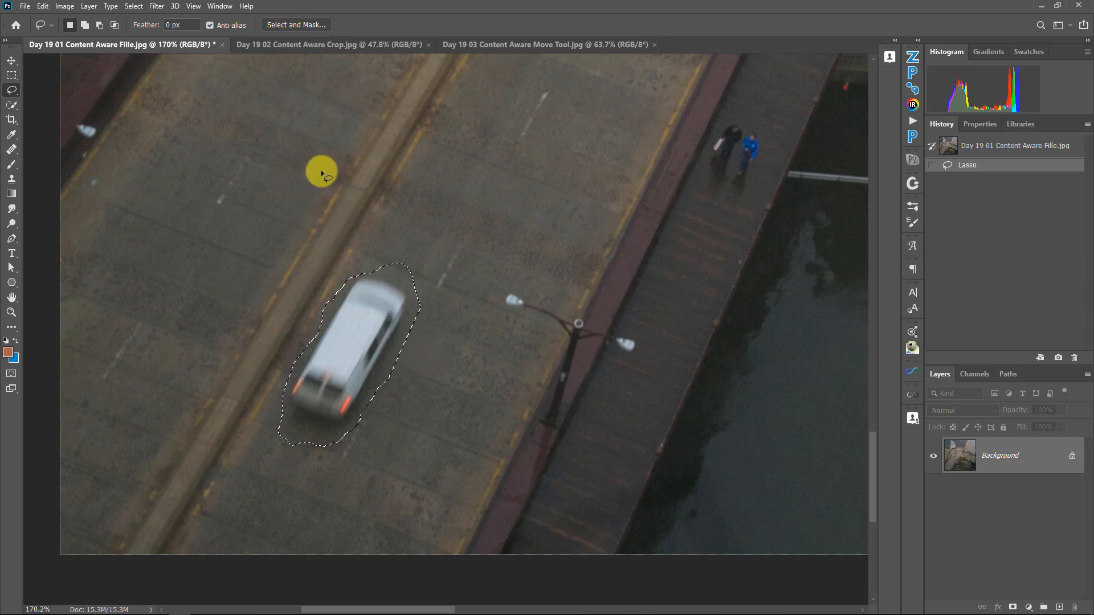
Step: Feather the van selection by a radius of 2 pixels
click(136, 6)
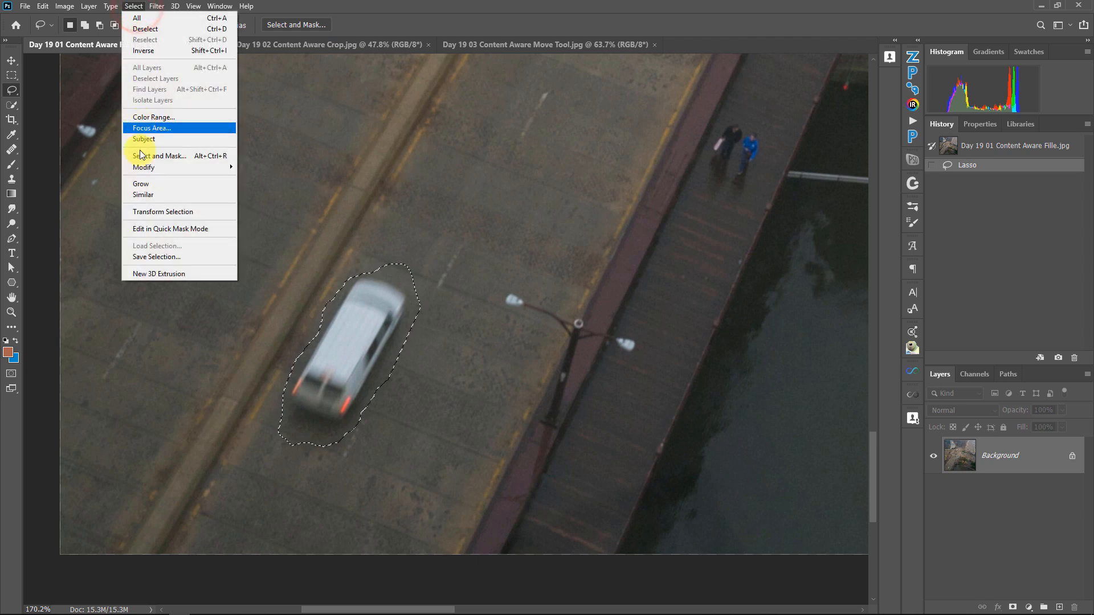
mouse_move(139, 170)
click(261, 207)
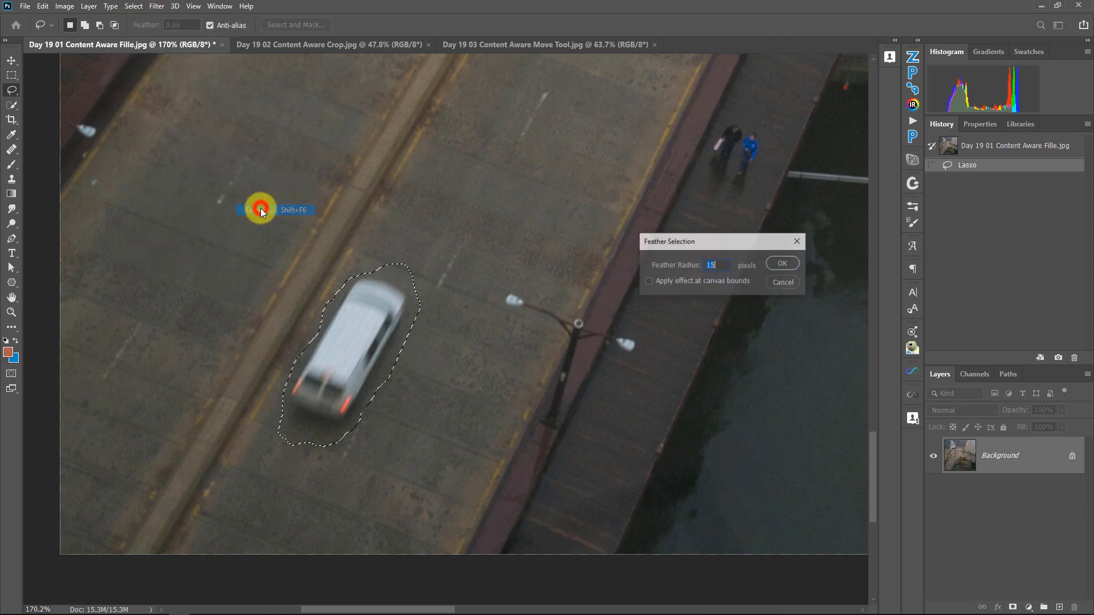
double_click(713, 265)
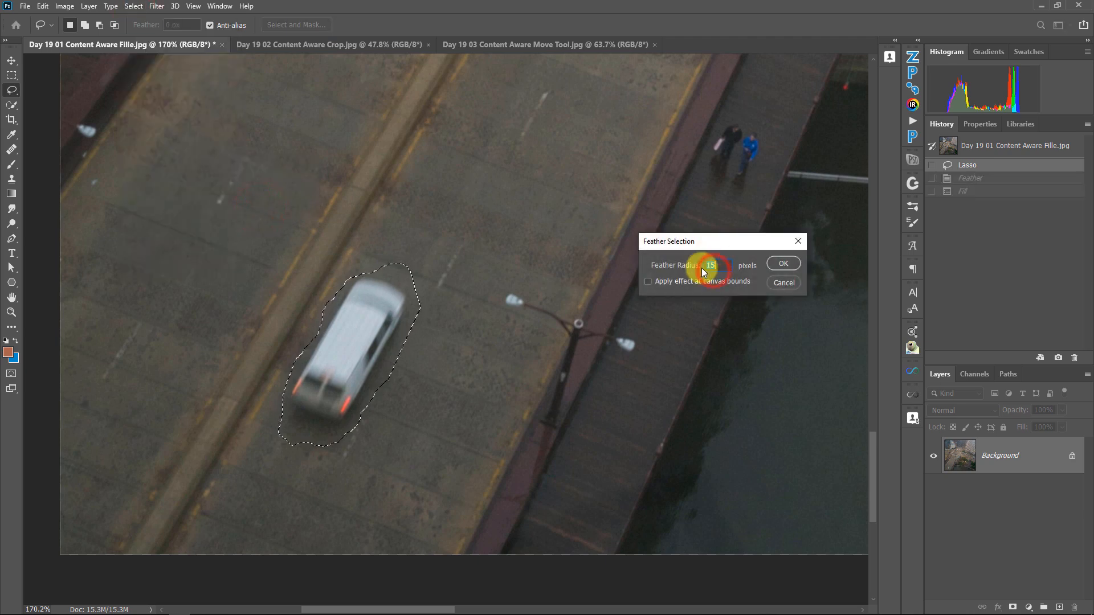
double_click(717, 266)
text(2)
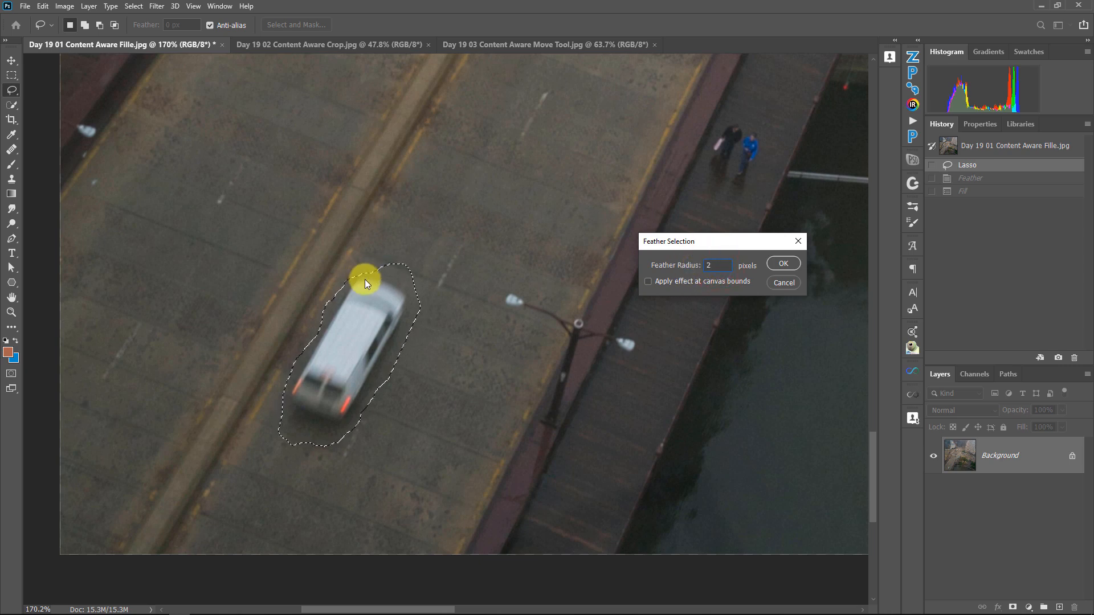
click(783, 262)
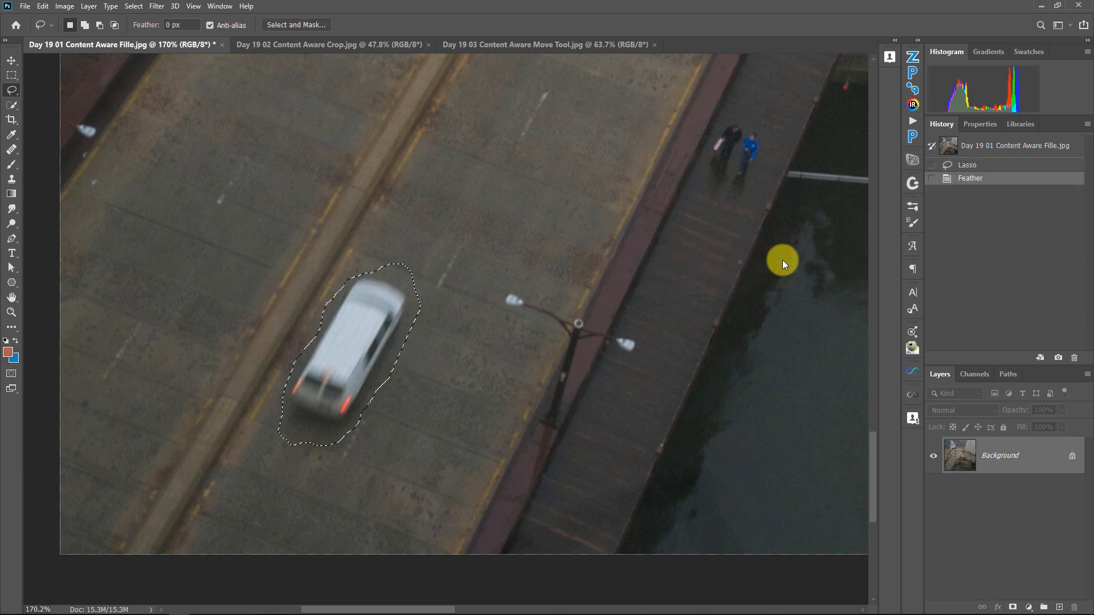
Step: Remove the van by filling the feathered selection with Content-Aware contents, and deselect
key(shift+BackSpace)
key(Return)
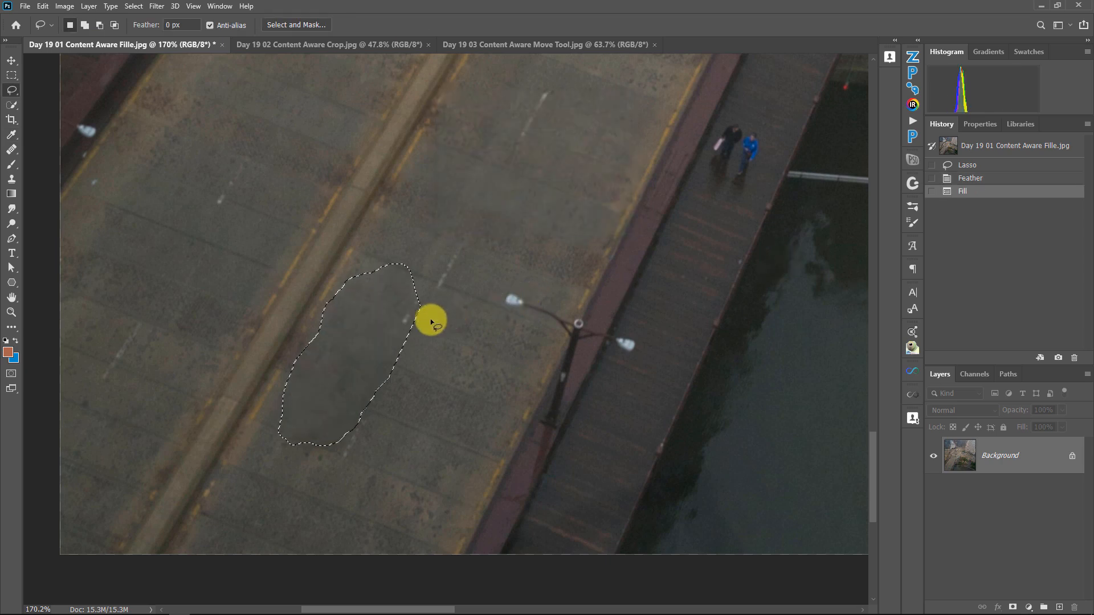
click(428, 319)
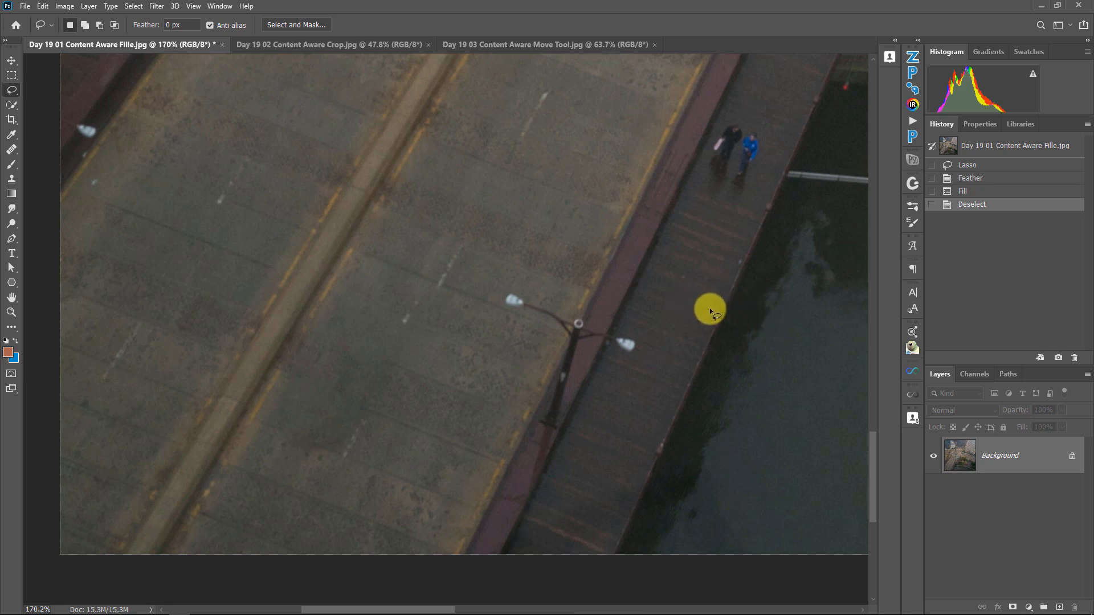
mouse_move(452, 191)
mouse_down()
mouse_move(583, 240)
mouse_move(544, 149)
mouse_up()
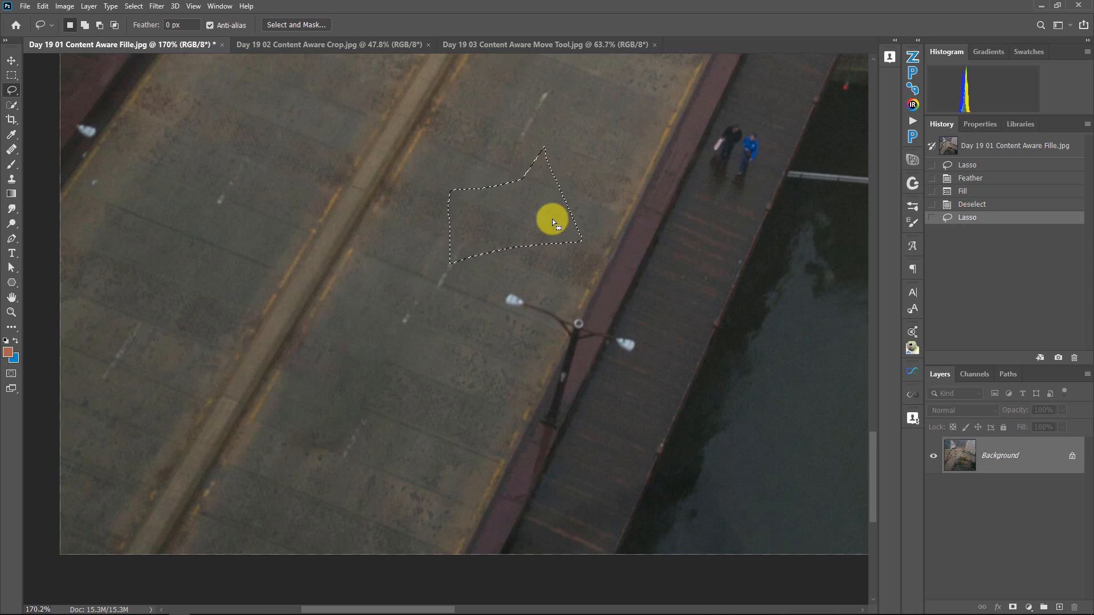
click(552, 219)
scroll(555, 219, up, 3)
scroll(557, 224, up, 5)
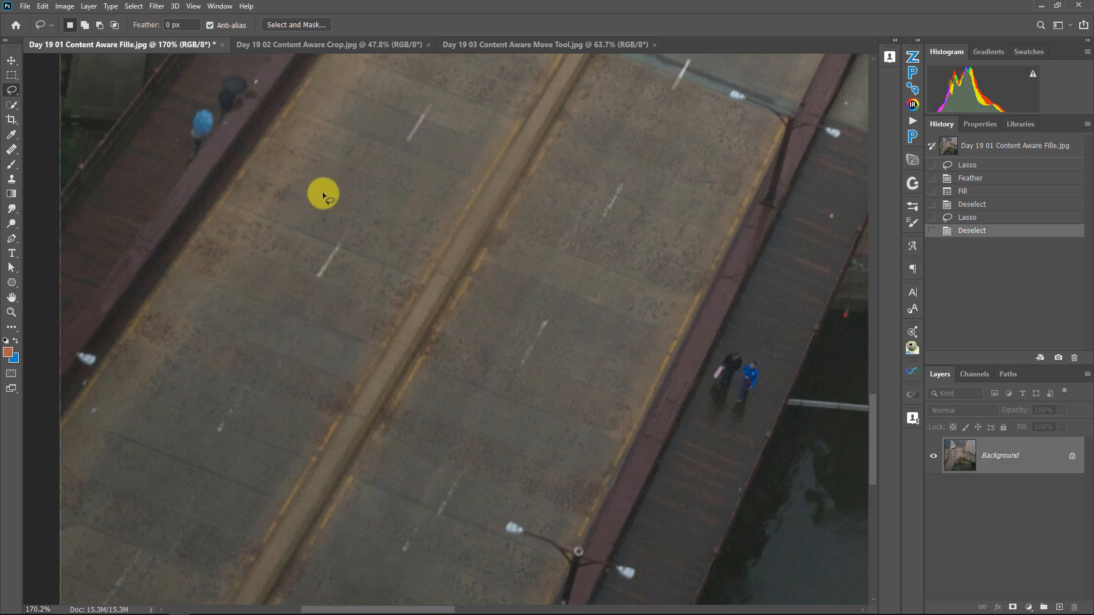
Step: Switch to the Day 19 02 Content Aware Crop.jpg image and start a crop spanning the whole photo
click(316, 45)
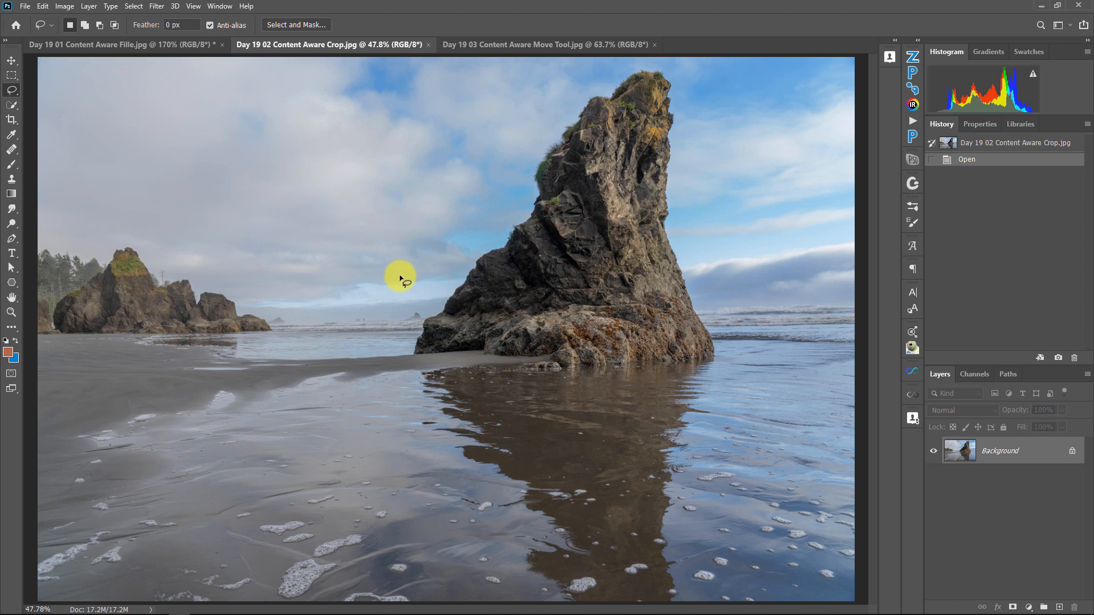
key(c)
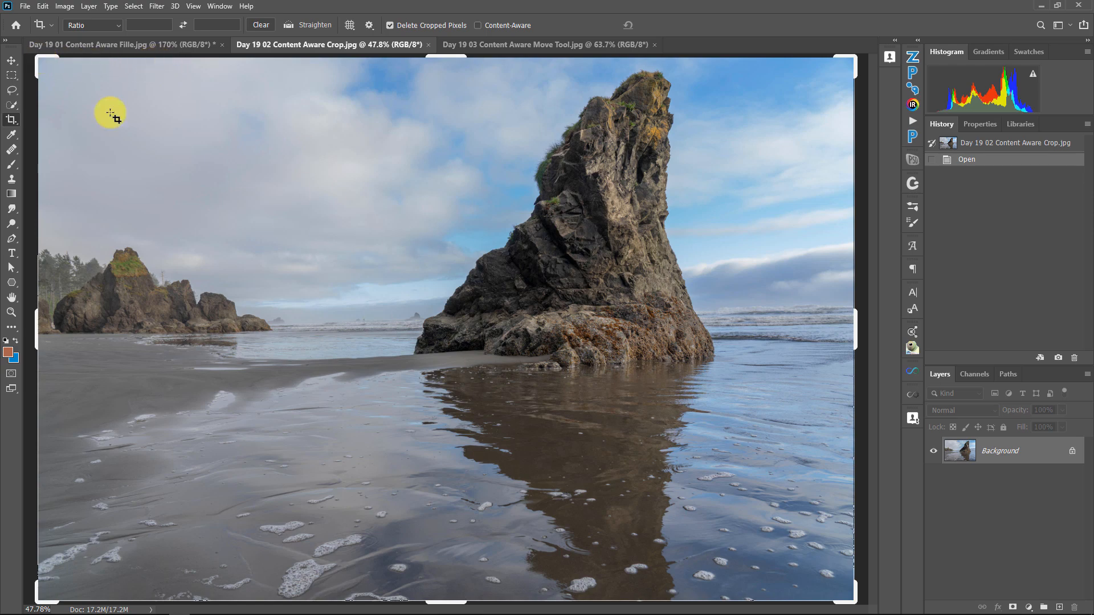
mouse_move(38, 60)
mouse_down()
mouse_move(87, 98)
mouse_move(47, 74)
mouse_move(59, 88)
mouse_move(132, 110)
mouse_move(61, 87)
mouse_move(46, 68)
mouse_move(125, 108)
mouse_move(47, 86)
mouse_move(134, 121)
mouse_move(24, 67)
mouse_up()
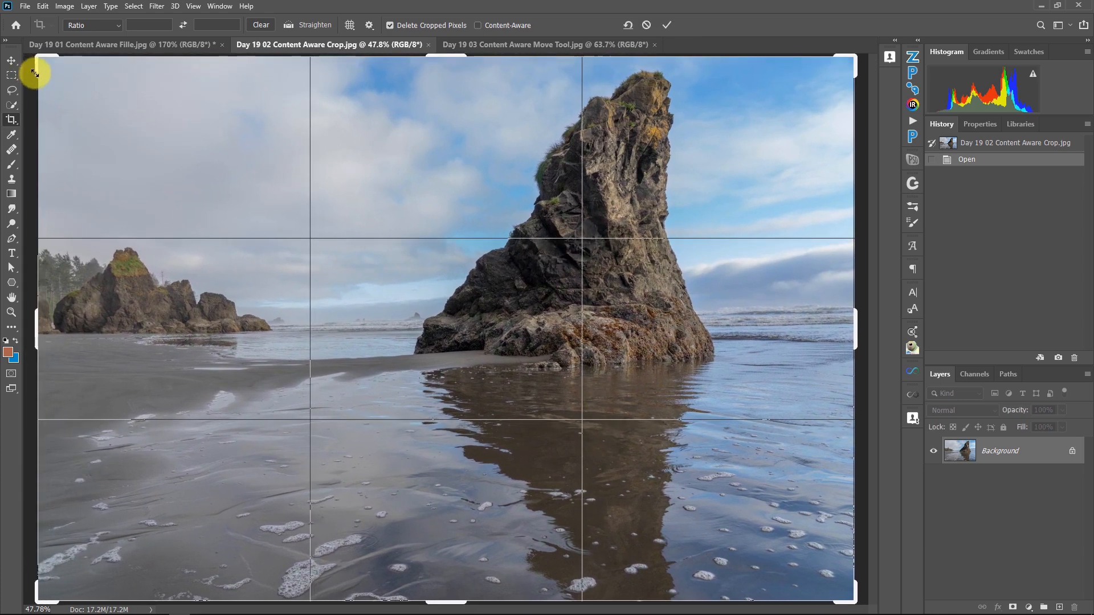
Step: Set the crop to the 2 : 3 (4 : 6) ratio and swap its width and height to landscape
click(115, 23)
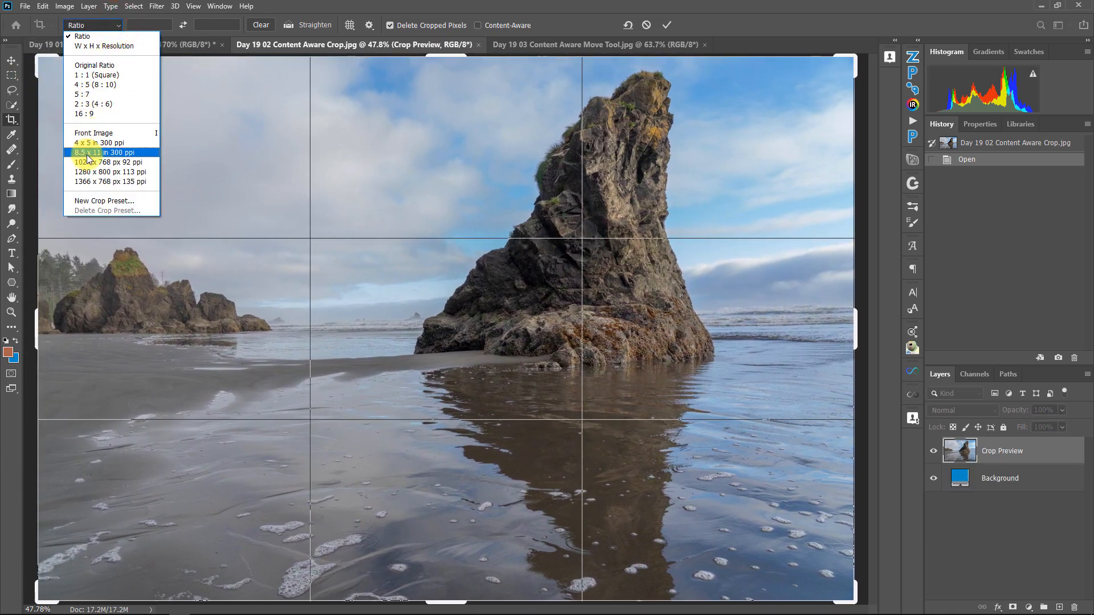
click(87, 104)
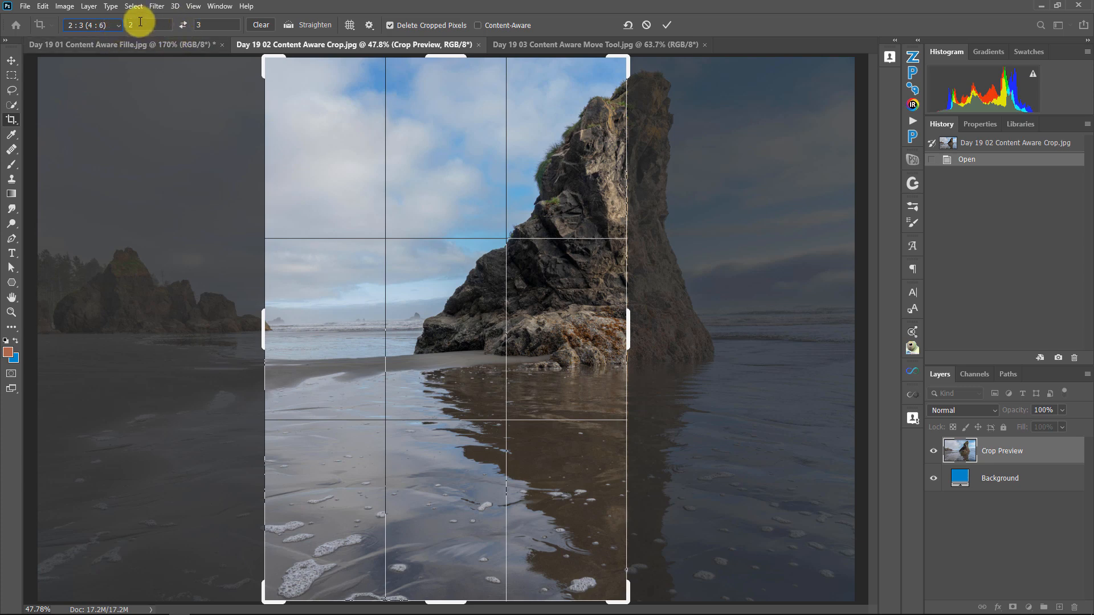
click(184, 26)
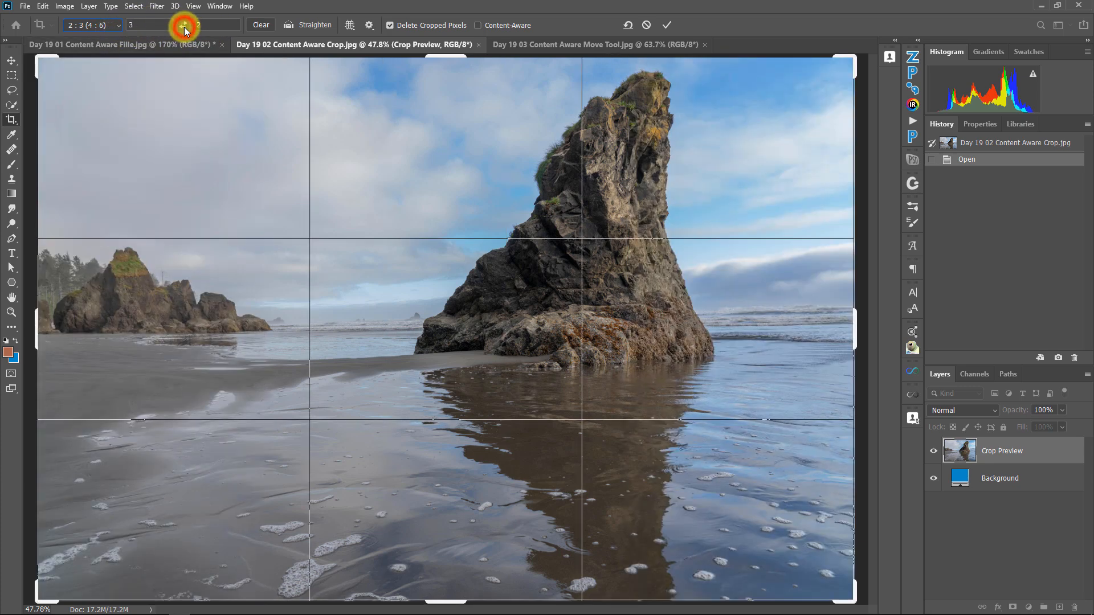
Step: Set the crop to the 4 : 5 (8 : 10) ratio and swap its sides to 5 wide by 4 high
click(118, 25)
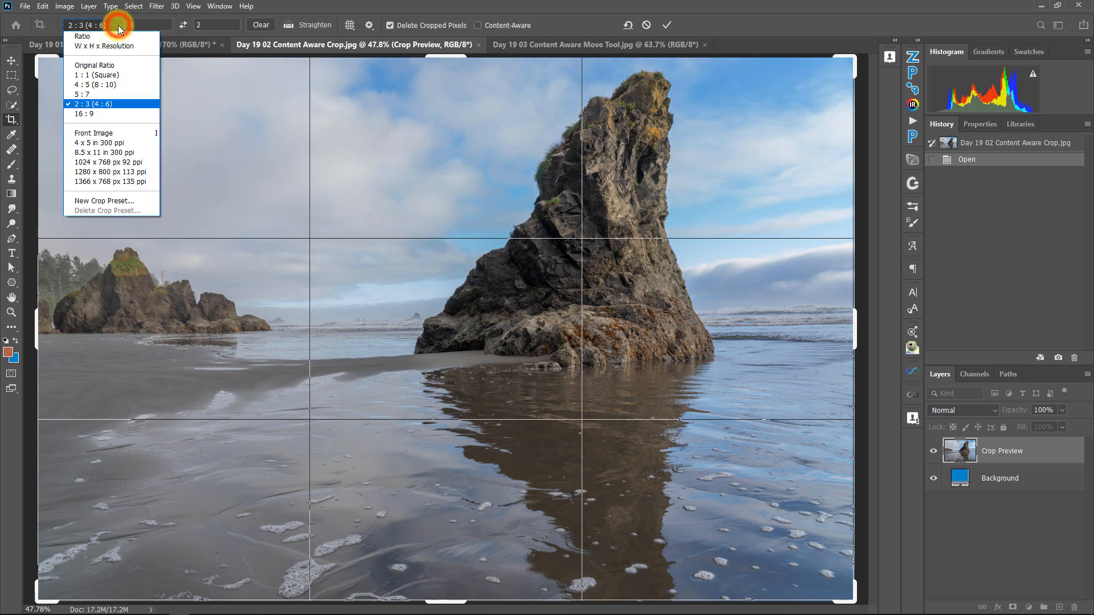
click(119, 84)
click(186, 24)
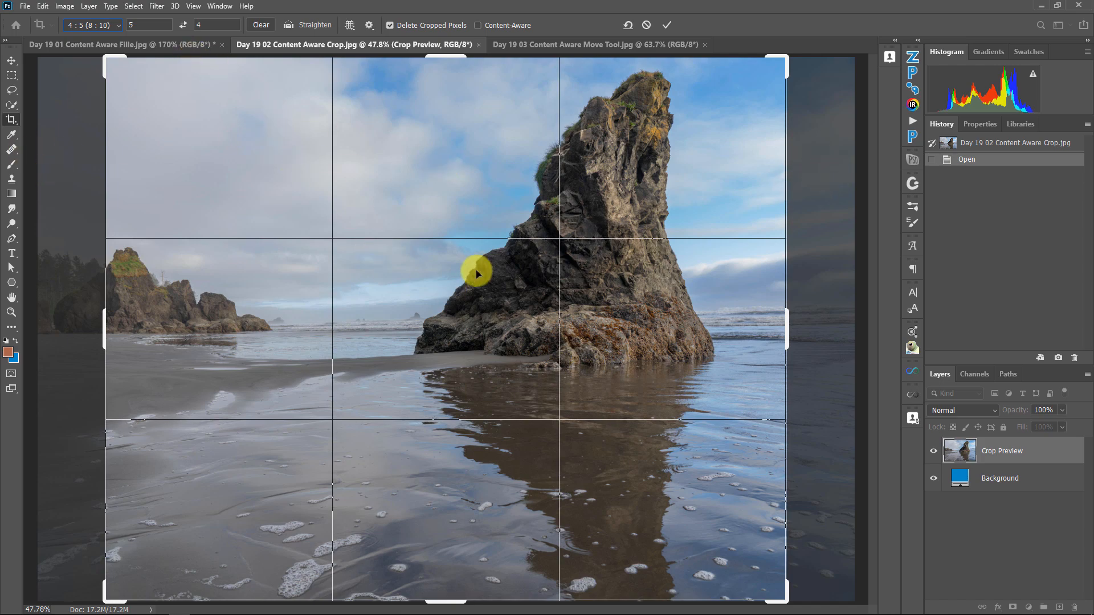
Step: Clear the crop tool's ratio values and cancel the pending crop of the beach photo
mouse_move(451, 343)
mouse_down()
mouse_move(374, 341)
mouse_move(552, 332)
mouse_move(491, 335)
mouse_move(524, 349)
mouse_move(515, 334)
mouse_move(451, 340)
mouse_move(447, 330)
mouse_up()
click(259, 25)
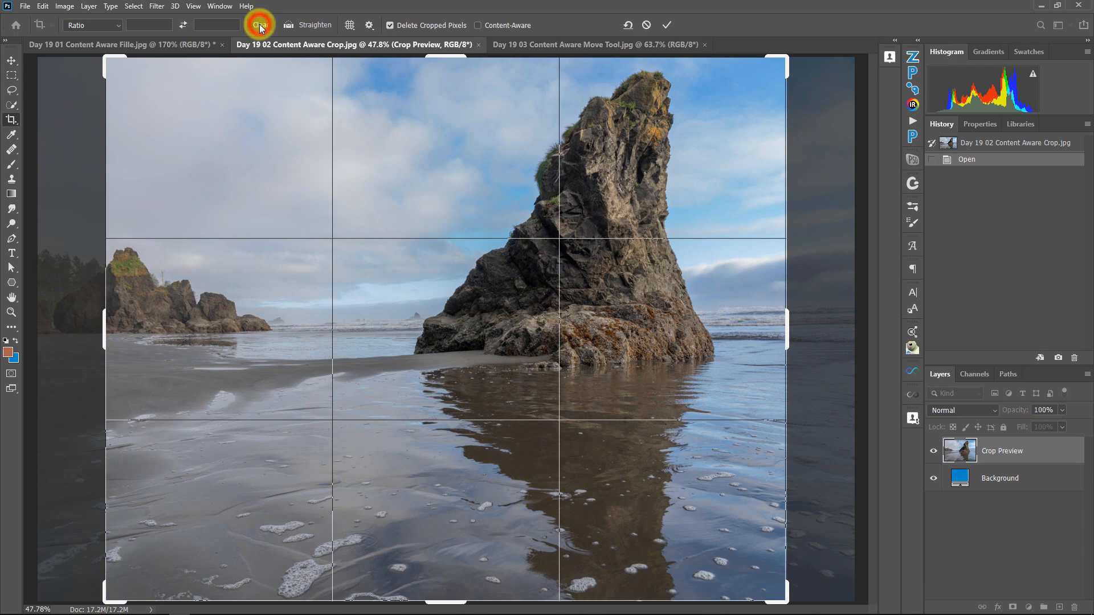
key(Escape)
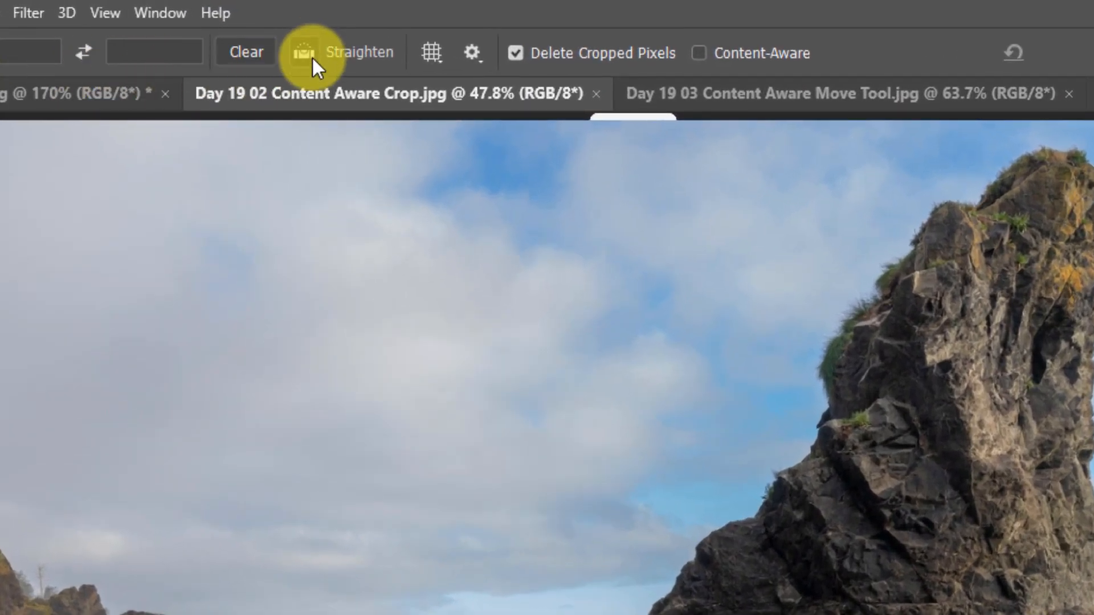
Step: Straighten the photo along the horizon, then stretch the crop frame outward past the rotated photo's upper-left and lower-right corners
click(309, 54)
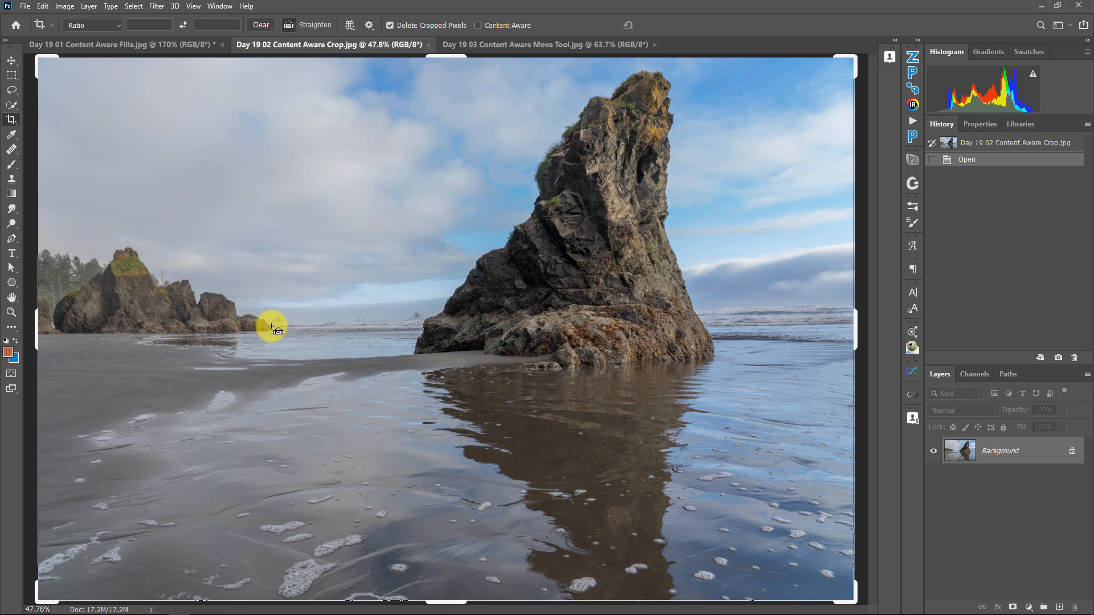
drag(270, 325, 857, 304)
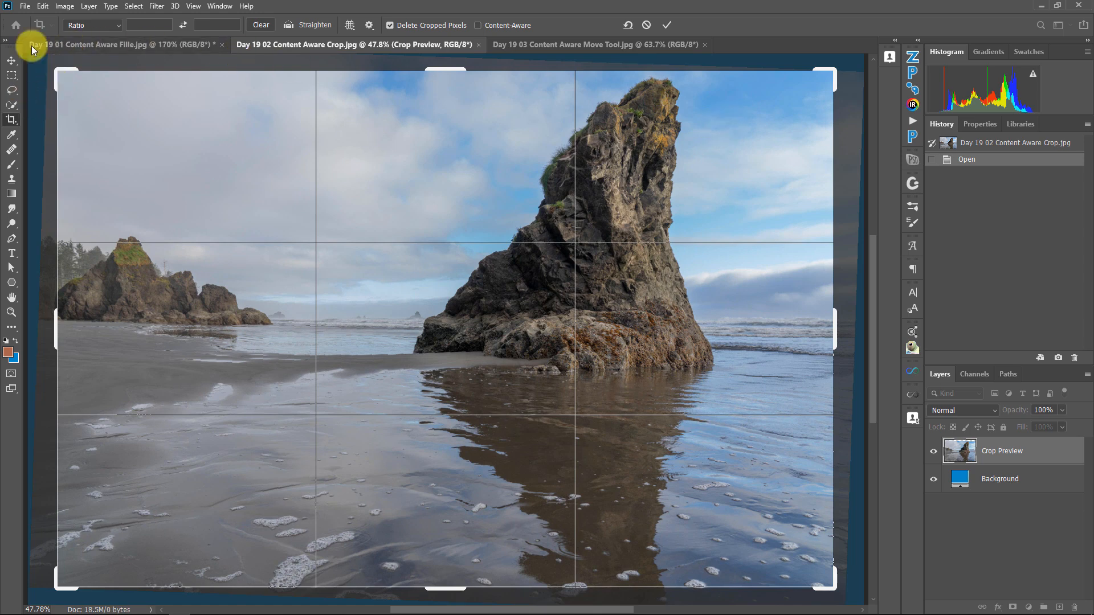
drag(65, 80, 47, 55)
drag(844, 602, 830, 566)
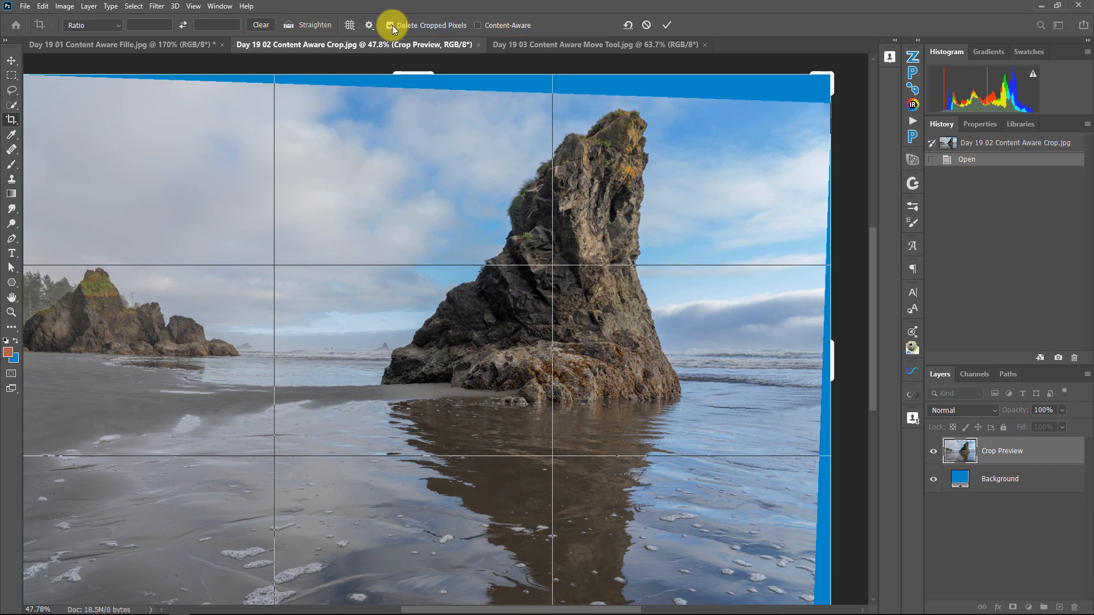
Step: Enable Content-Aware for the crop and adjust the frame so it extends past the photo's top-right corner and bottom edge
click(509, 25)
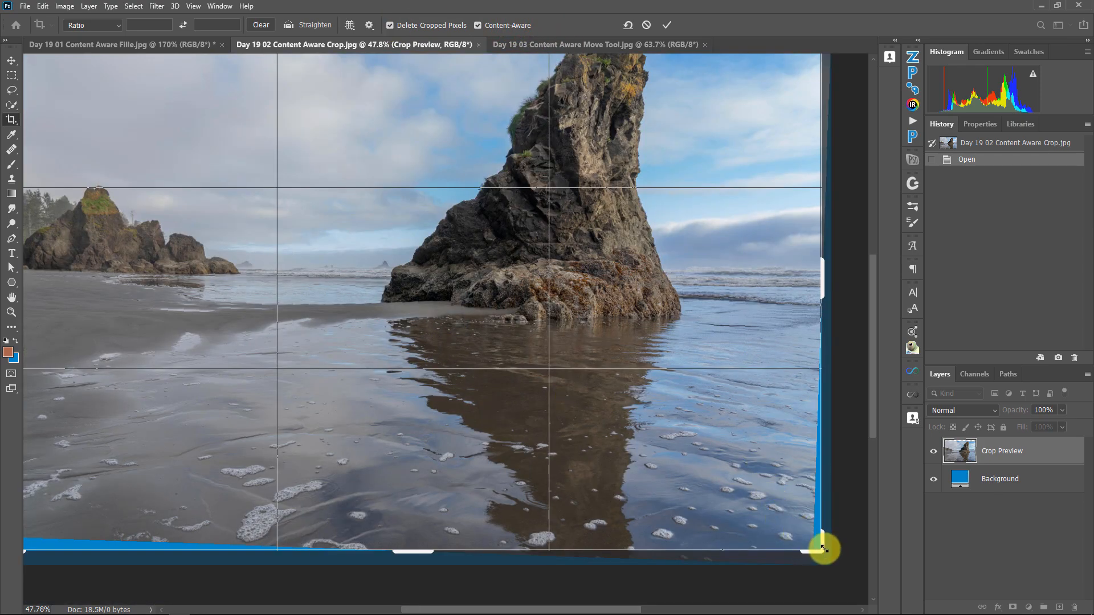
scroll(579, 196, up, 3)
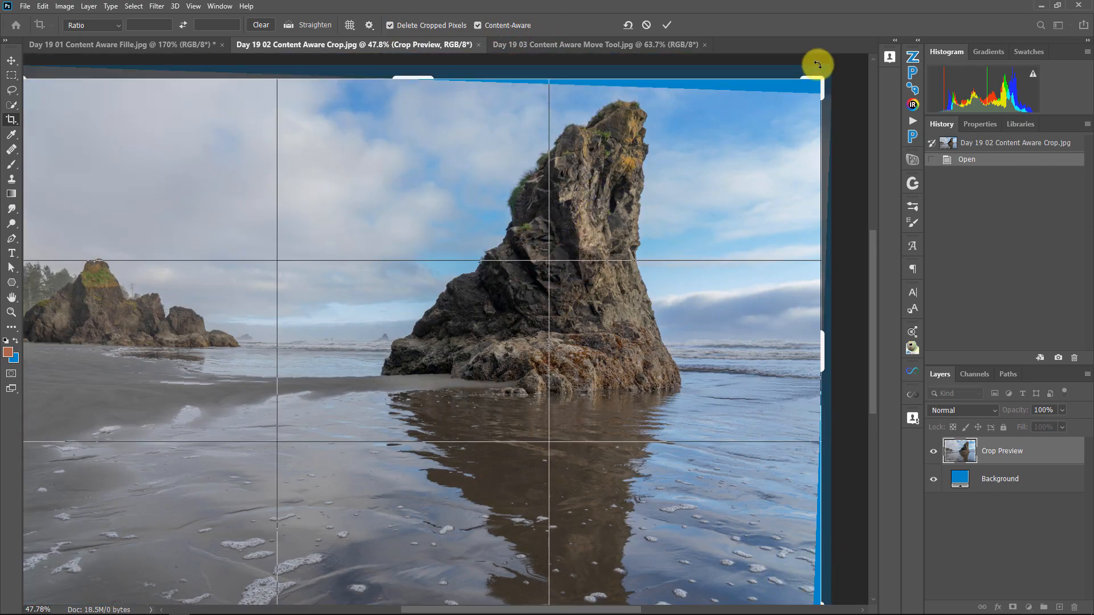
drag(813, 78, 820, 74)
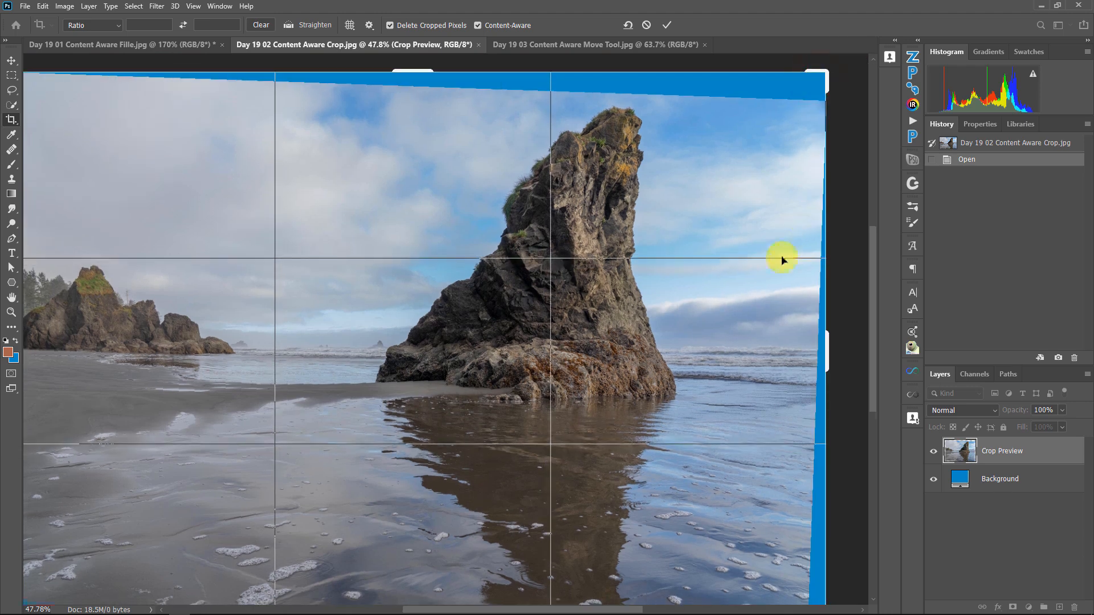
scroll(786, 249, down, 2)
drag(410, 581, 415, 593)
scroll(12, 293, up, 1)
scroll(286, 511, down, 1)
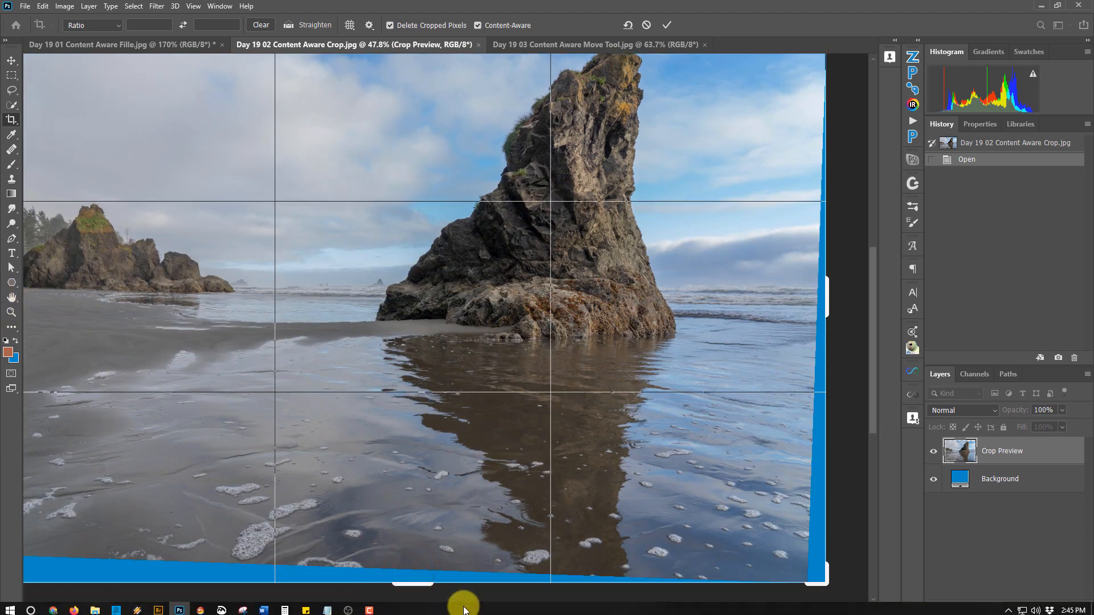
Step: Extend the crop frame past the photo's left edge so it takes in the whole rotated image
drag(448, 607, 345, 602)
drag(405, 299, 403, 306)
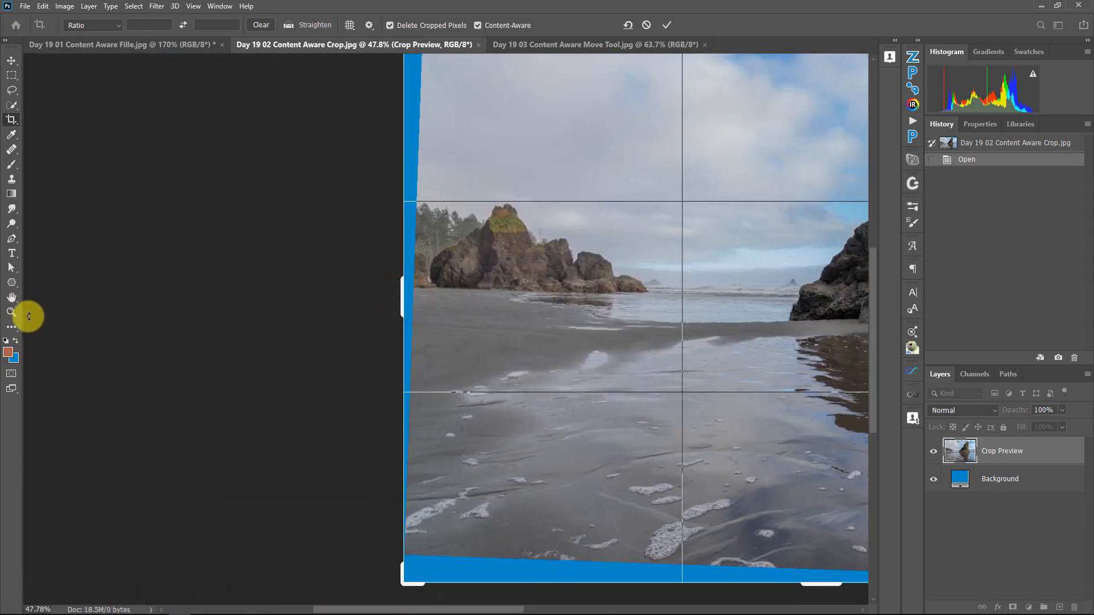
right_click(750, 244)
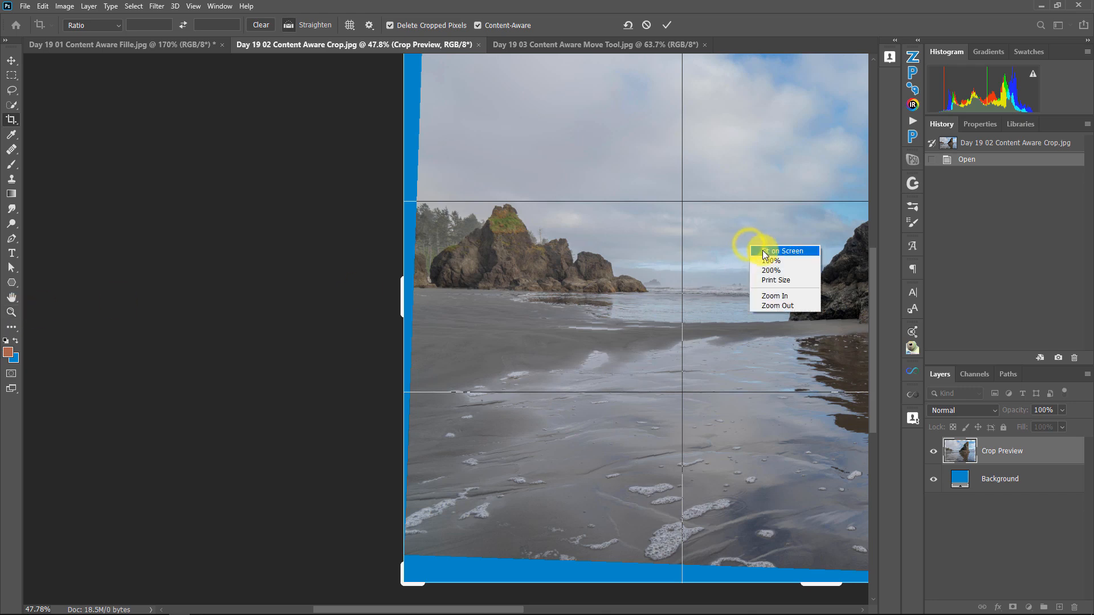
click(762, 251)
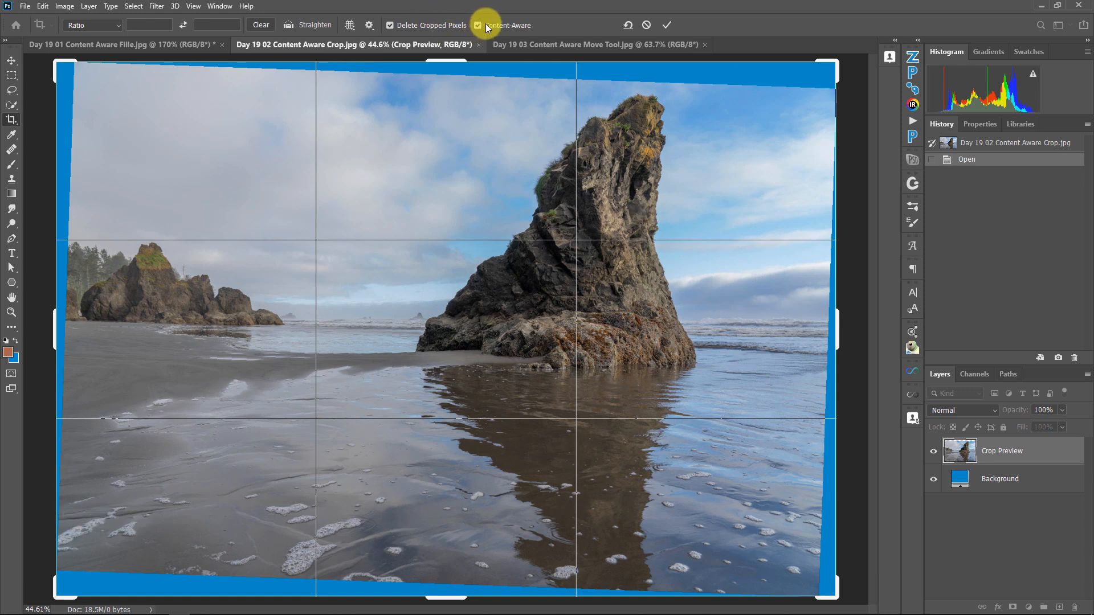
Step: Apply the content-aware crop and compare the result with the original snapshot
click(668, 26)
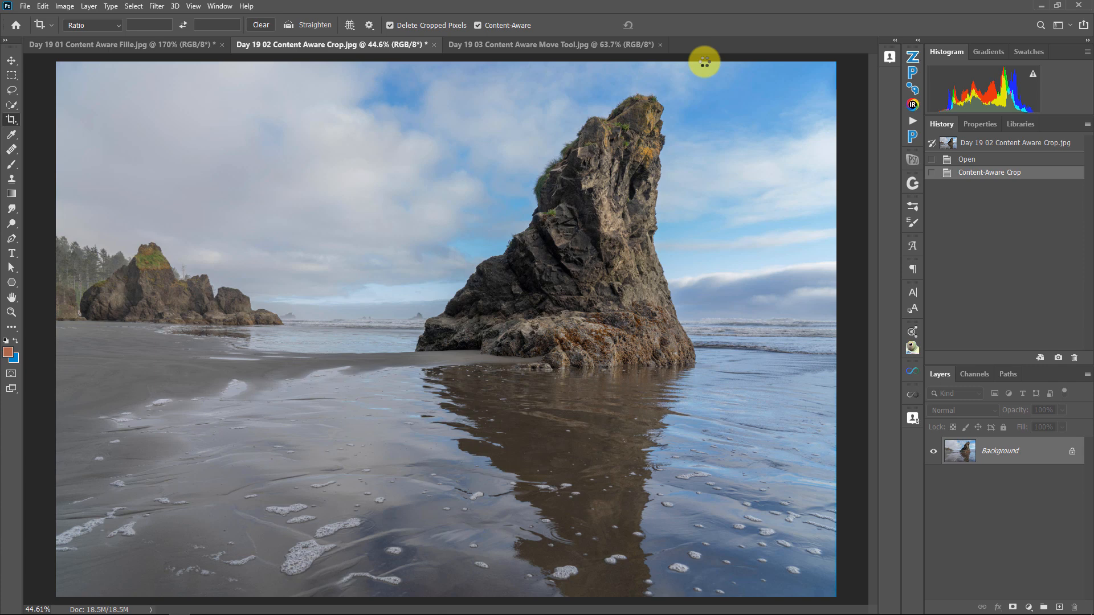
click(962, 147)
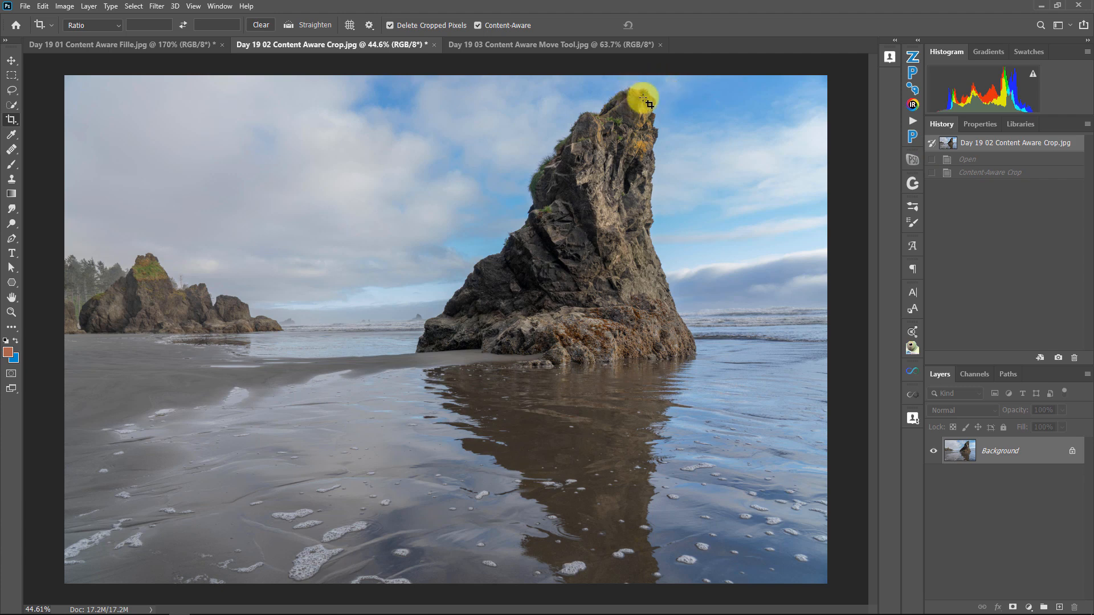
click(994, 173)
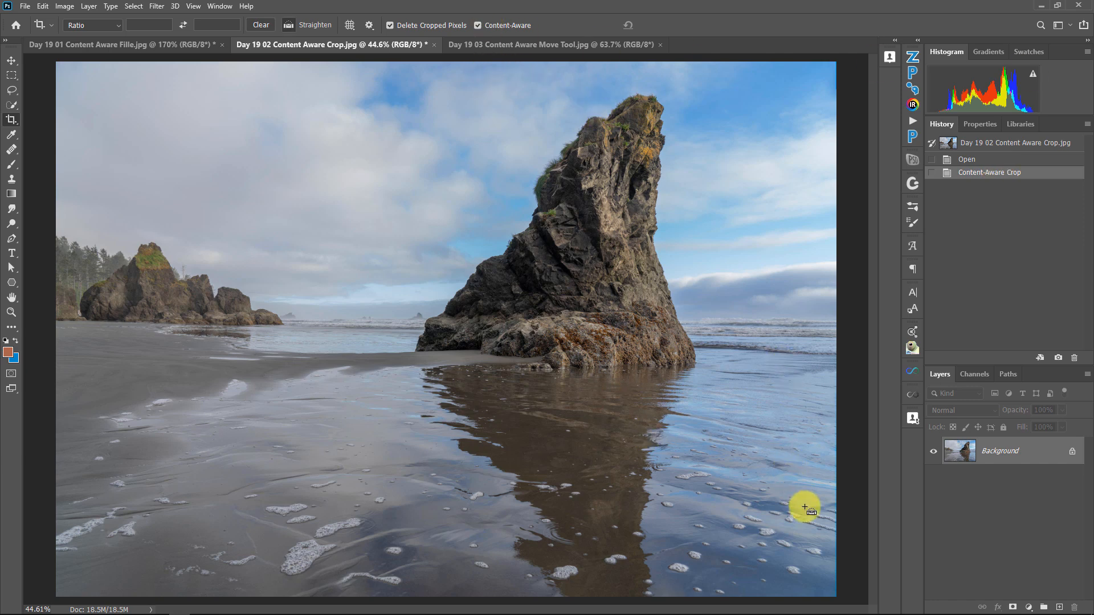
Step: Retouch a patch of sky beside the tall rock's peak using a size 70 Healing Brush sampled from nearby sky
key(ctrl)
key(ctrl+space)
drag(597, 81, 655, 123)
drag(561, 98, 695, 188)
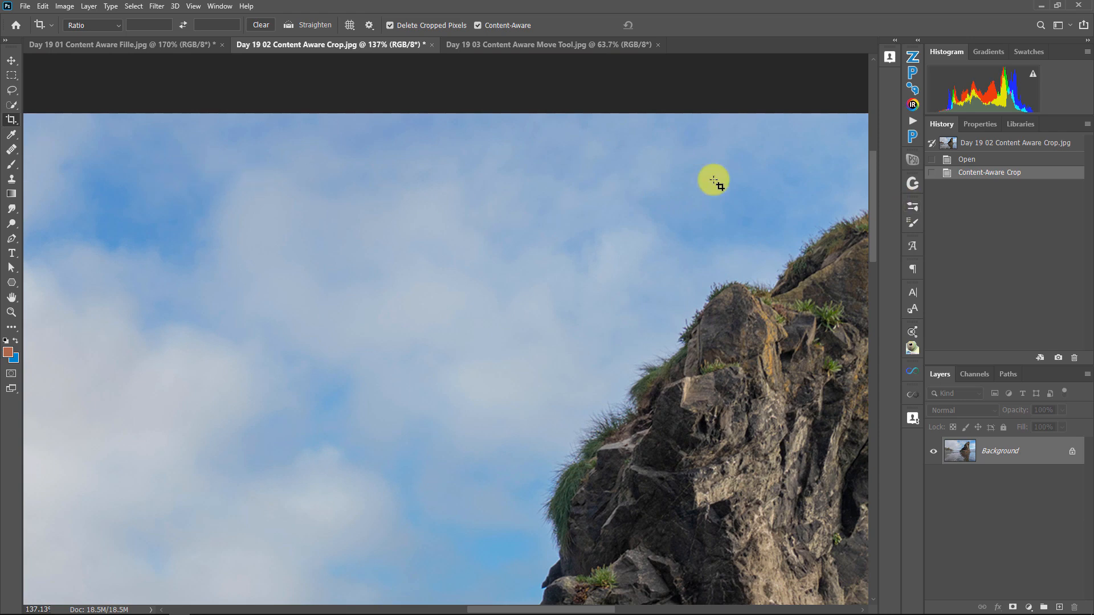
click(12, 151)
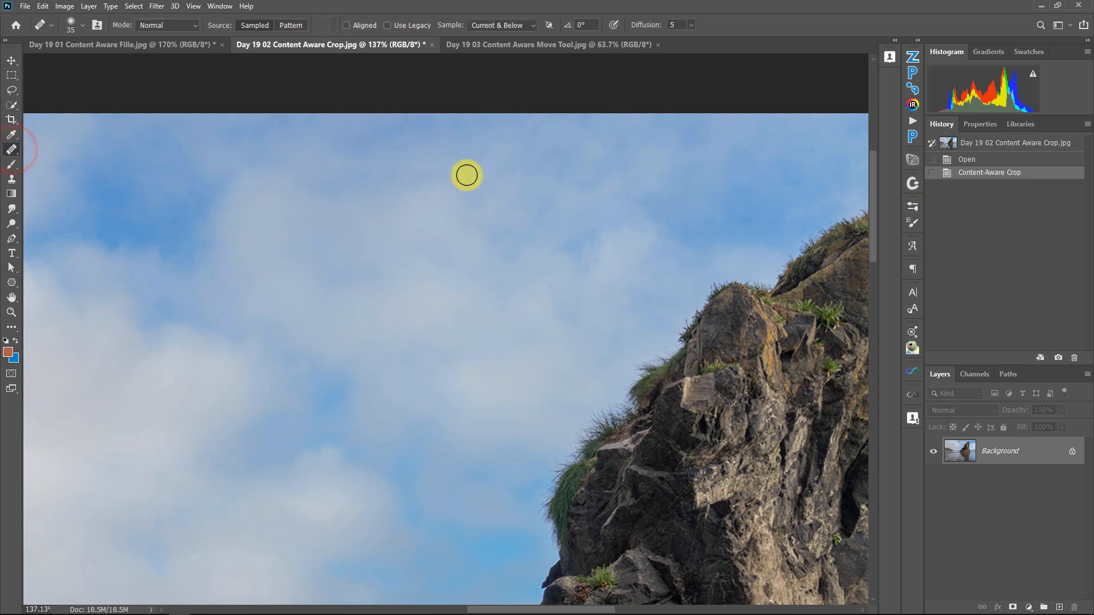
click(450, 168)
click(537, 236)
alt+click(367, 162)
click(451, 171)
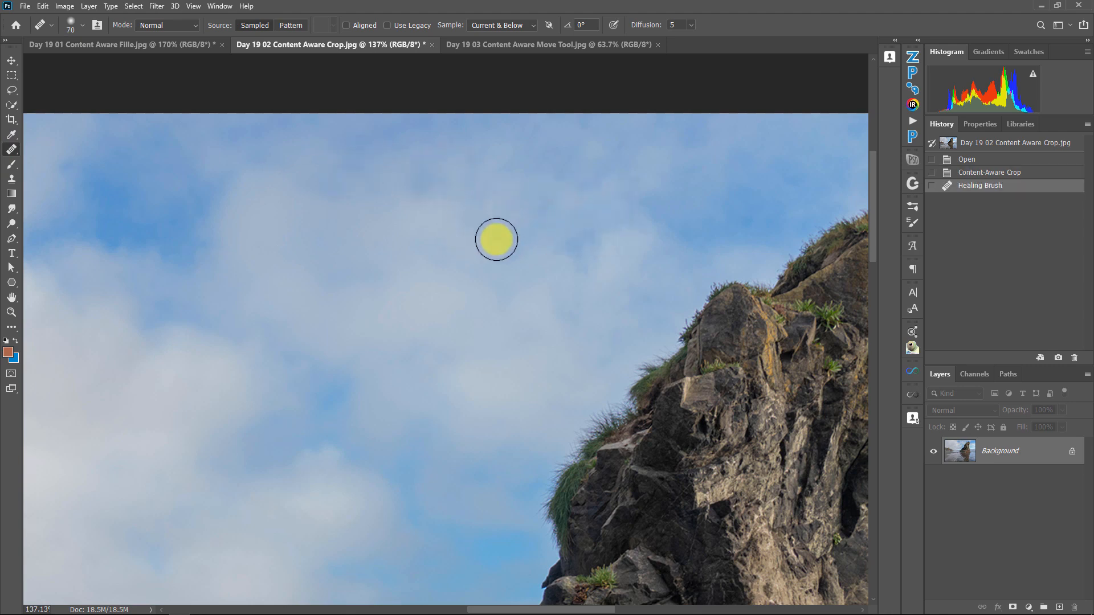
right_click(468, 267)
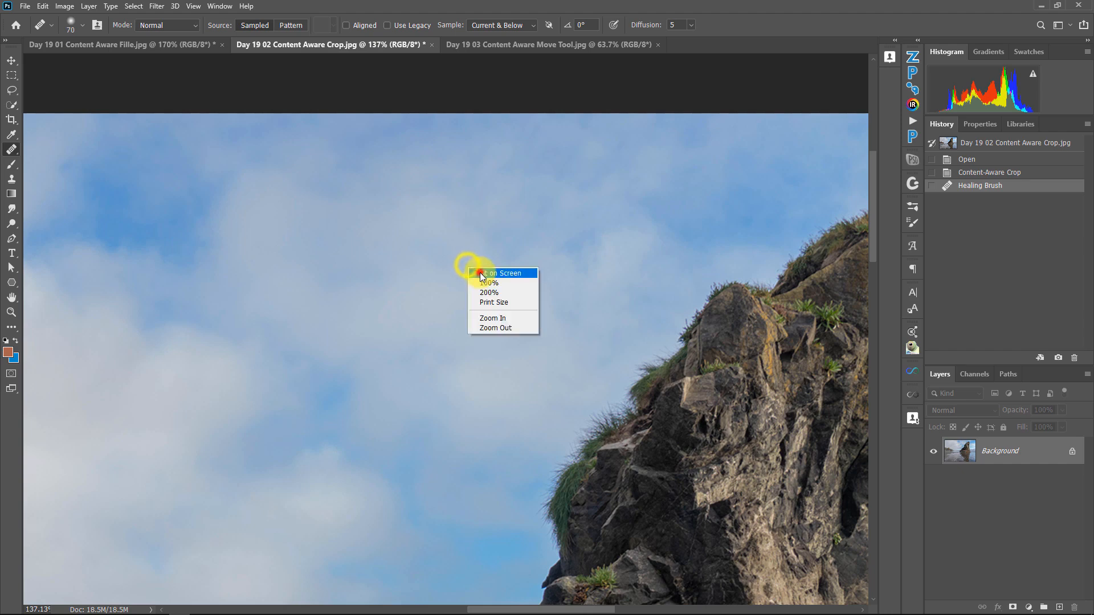
click(482, 273)
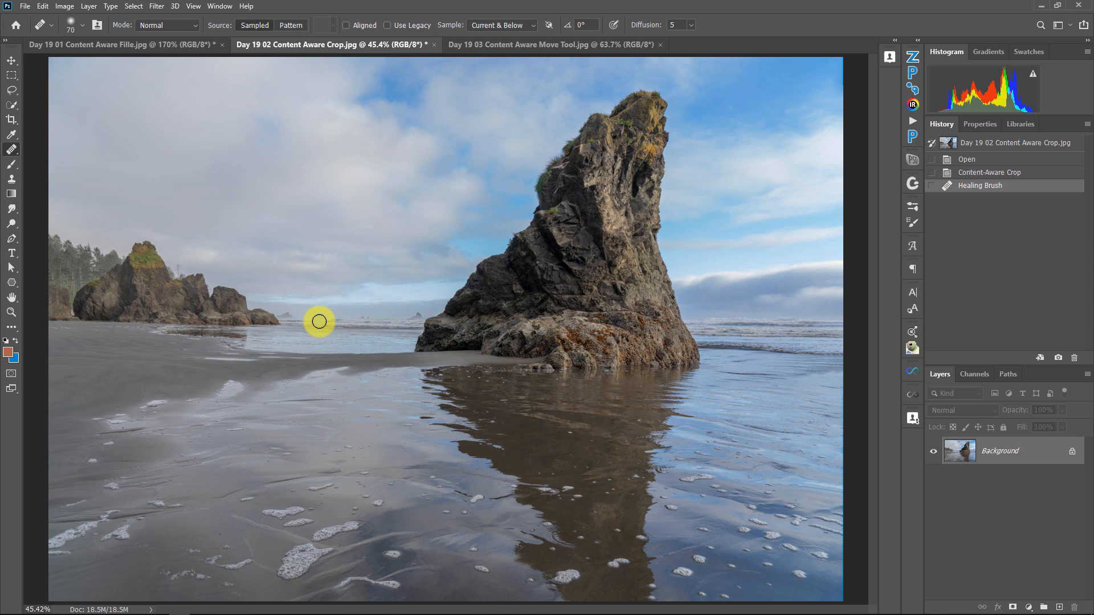
Step: Revert the beach photo to its original snapshot and turn off Delete Cropped Pixels for the Crop tool
click(988, 144)
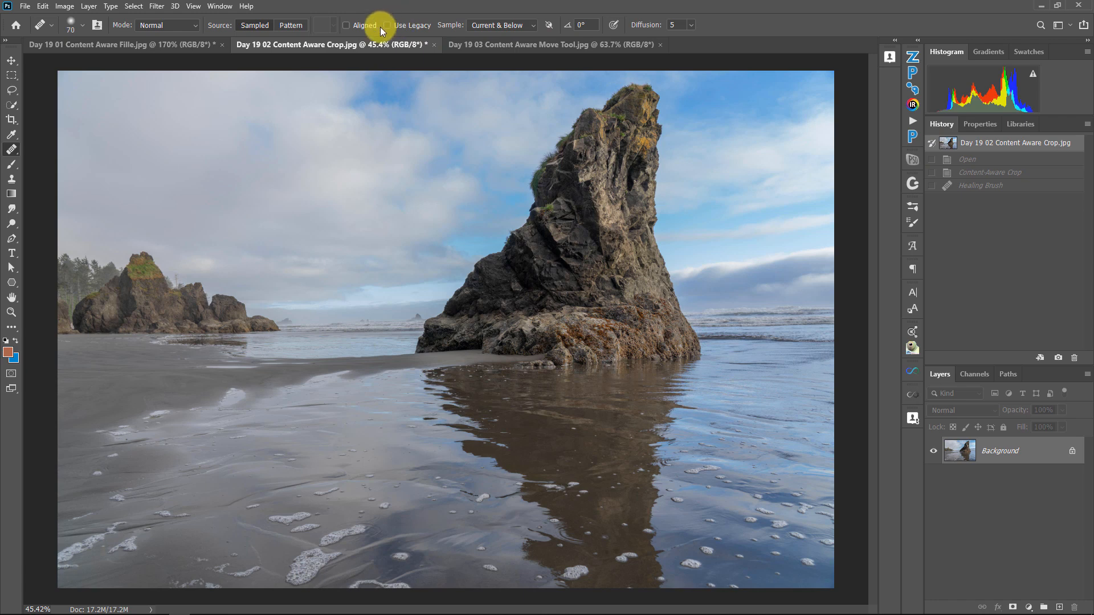
click(11, 119)
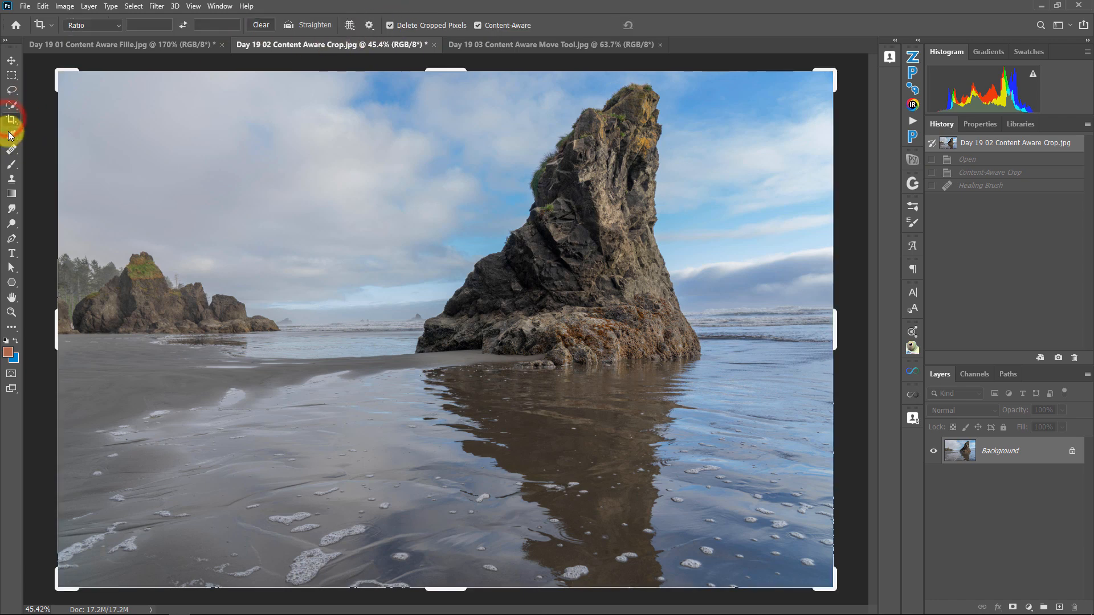
click(396, 25)
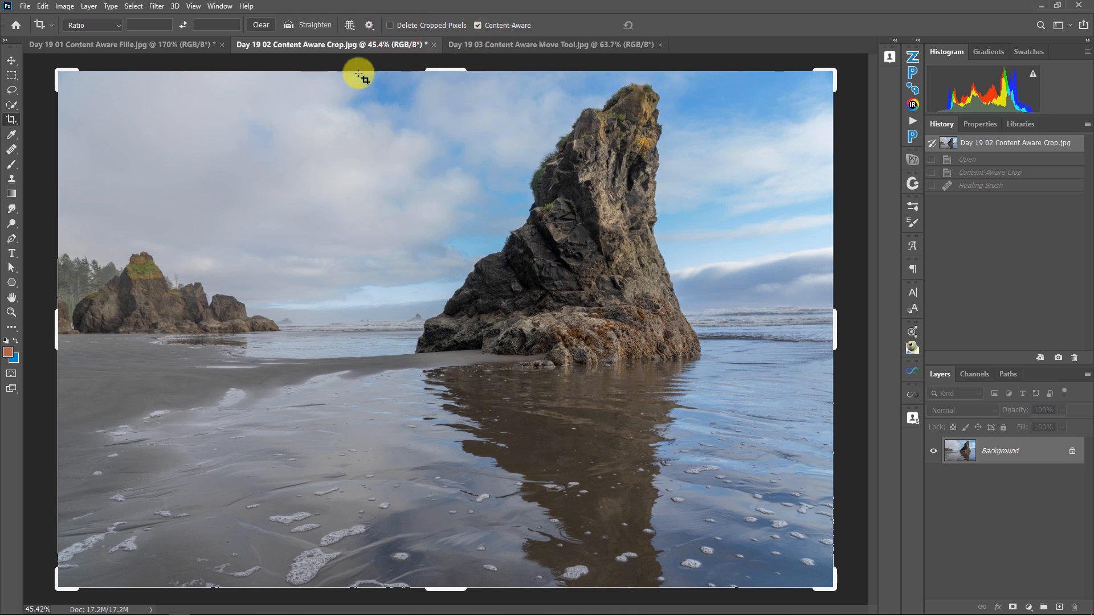
Step: Straighten the photo along the horizon and enlarge the crop frame outward from its upper-left corner
click(289, 25)
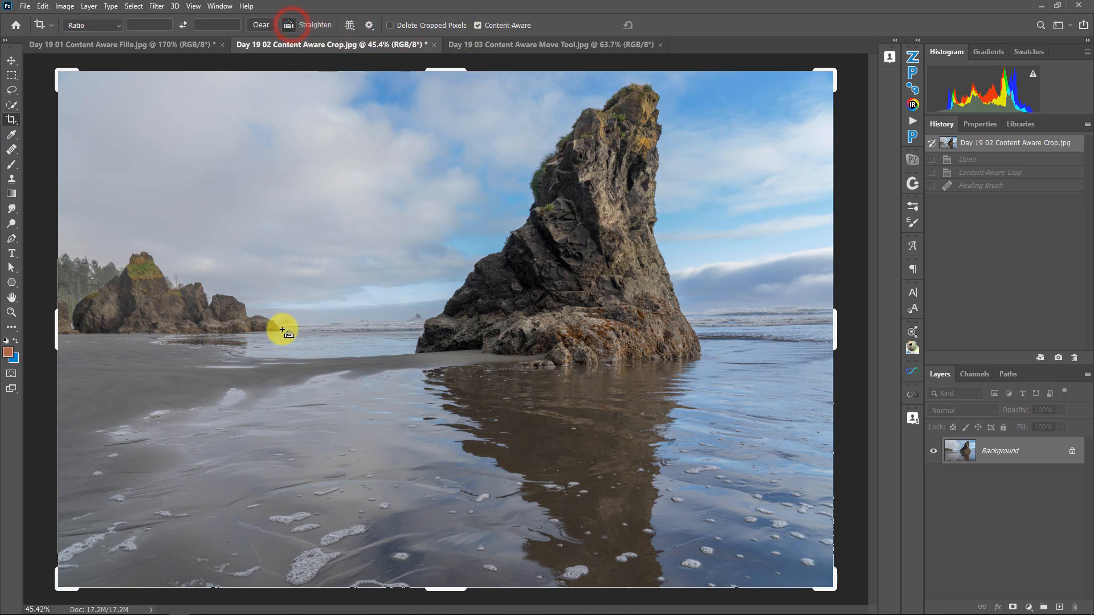
drag(280, 325, 837, 306)
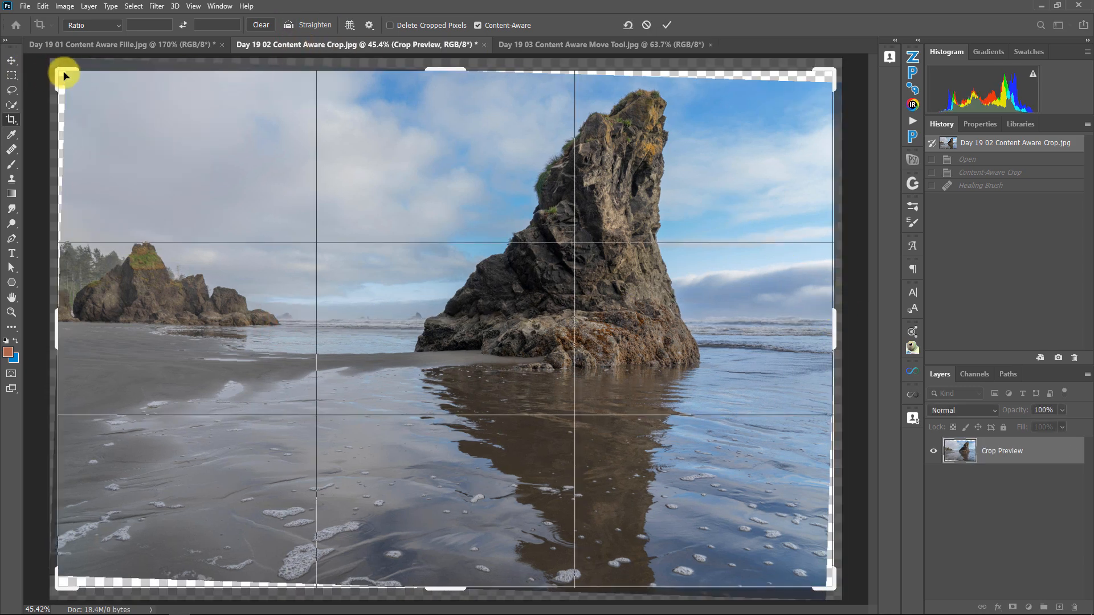
drag(57, 68, 57, 66)
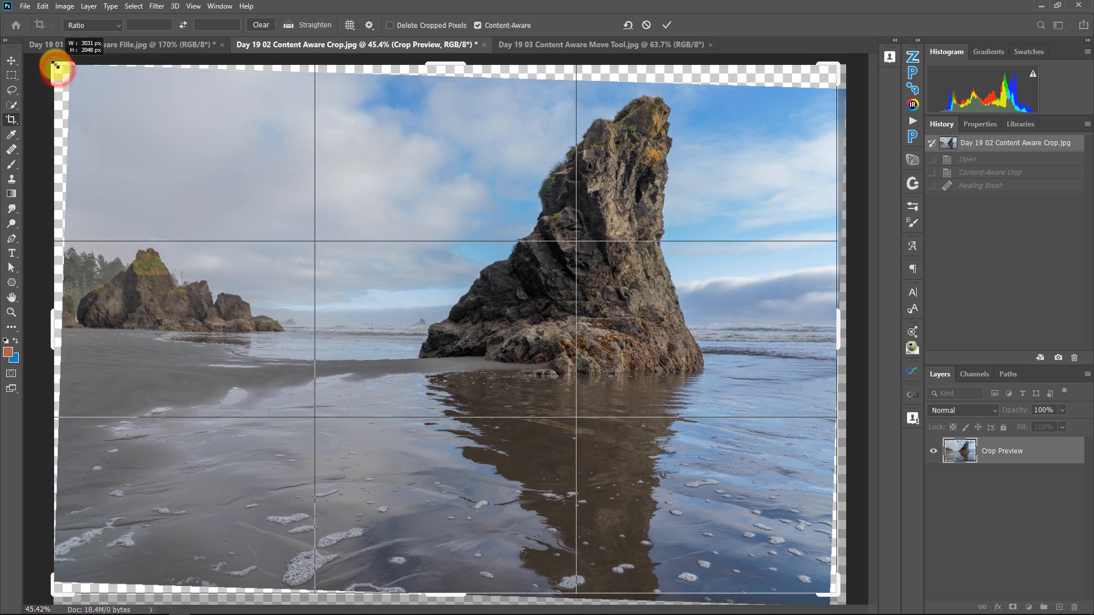
Step: Extend the crop frame past the right and bottom edges to about 2095 px high, and apply the content-aware crop
drag(840, 333, 843, 332)
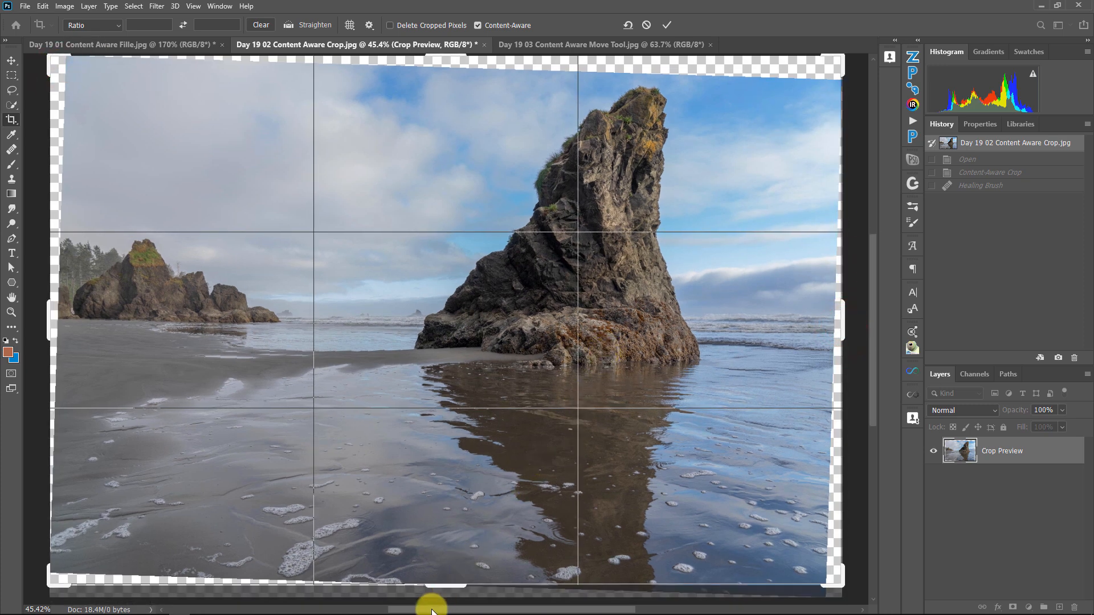
drag(445, 583, 451, 592)
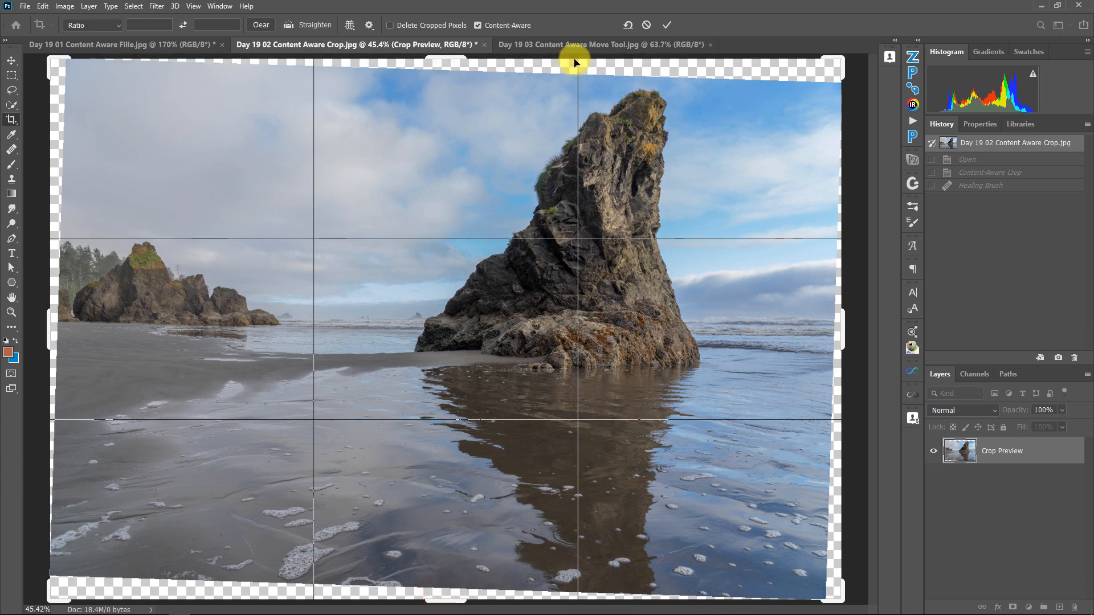
drag(460, 602, 461, 600)
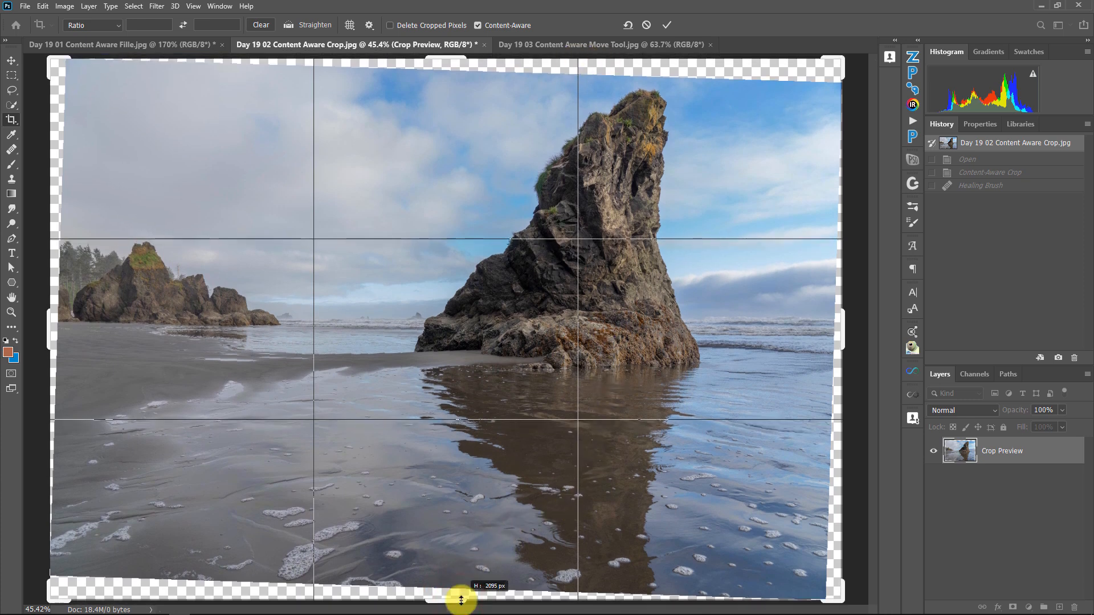
click(666, 25)
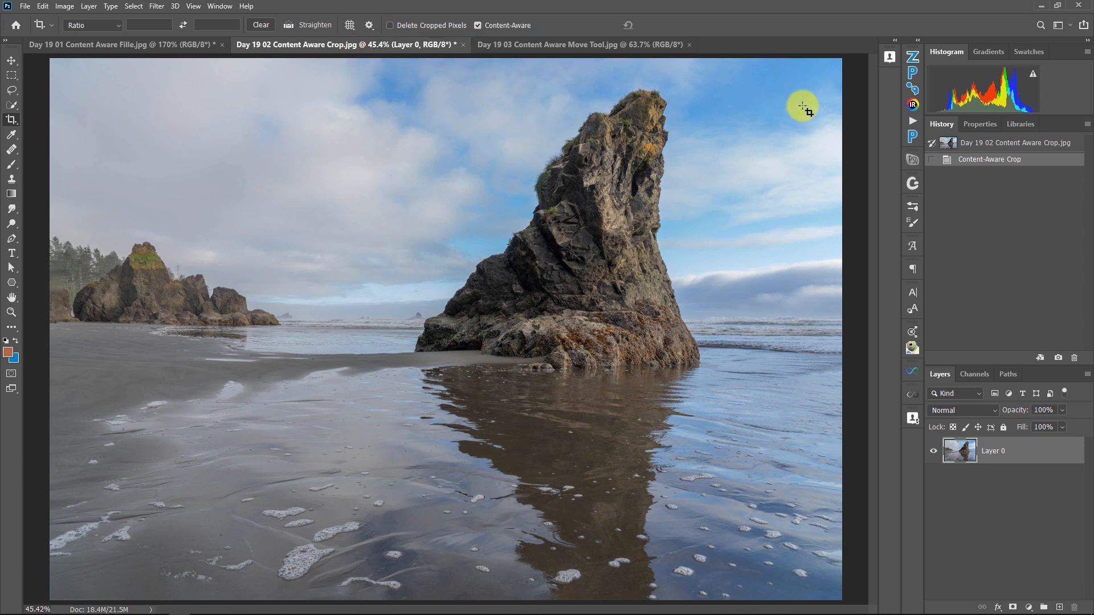
Step: Return the beach photo to its original snapshot and switch to the Day 19 03 Content Aware Move Tool.jpg image
click(996, 144)
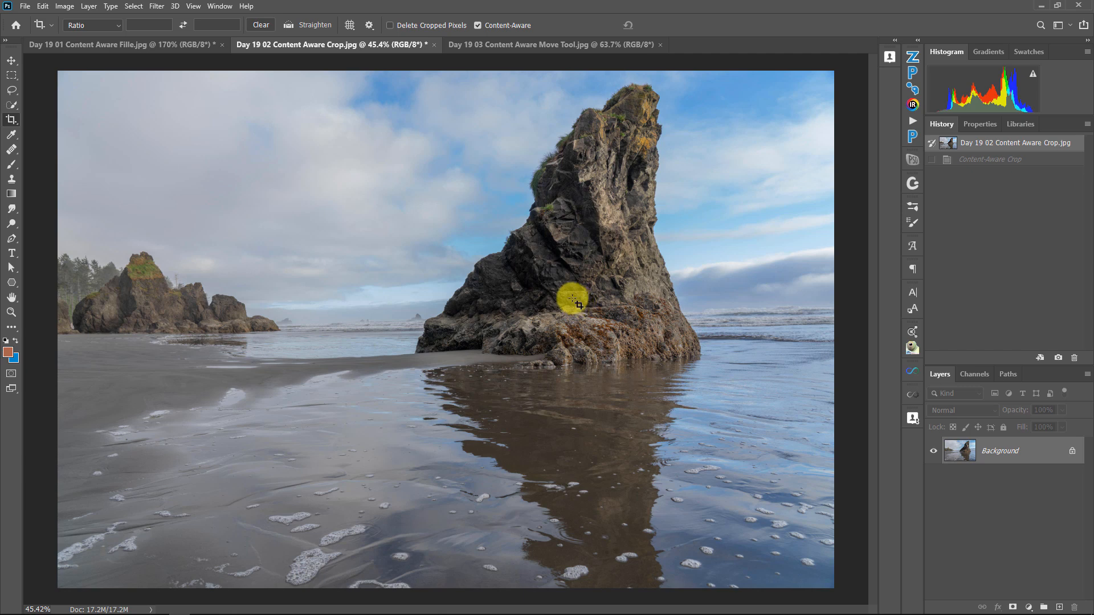
click(502, 46)
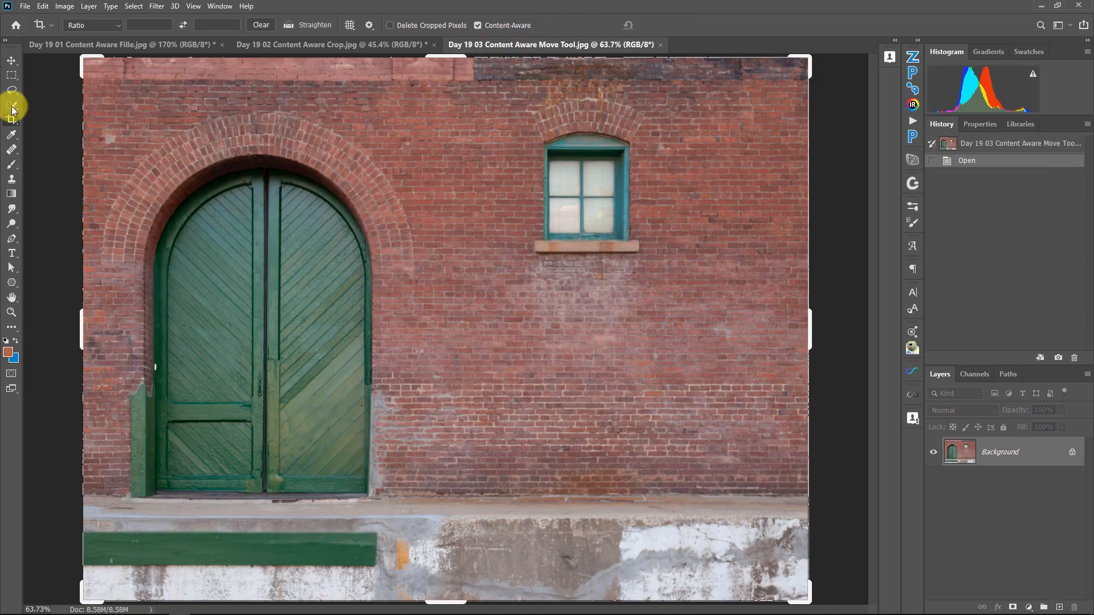
Step: Activate the Content-Aware Move Tool with its mode set to Move
click(13, 151)
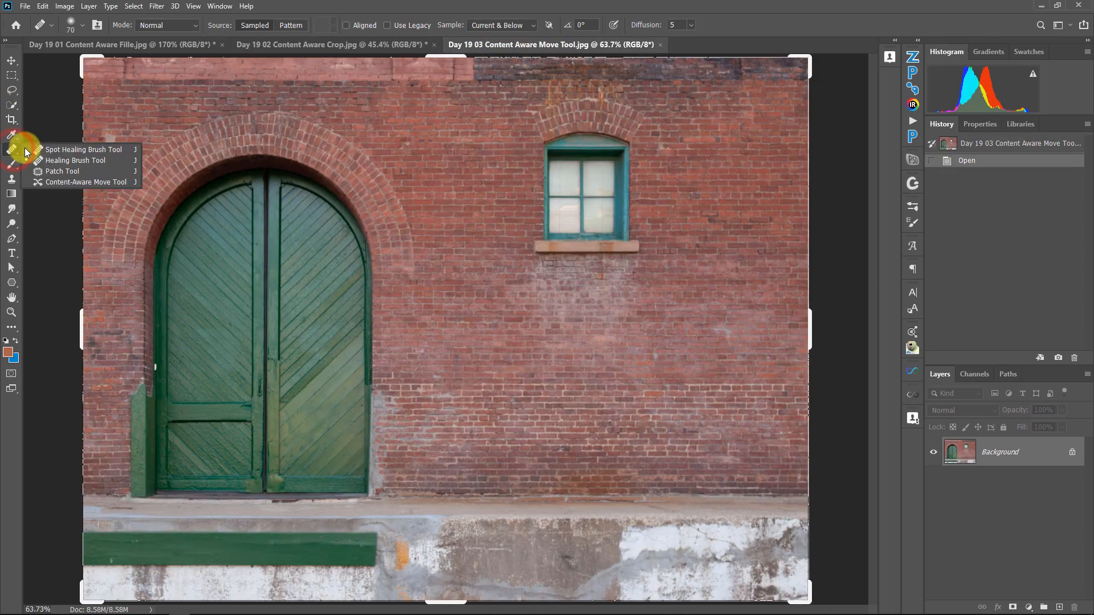
click(46, 182)
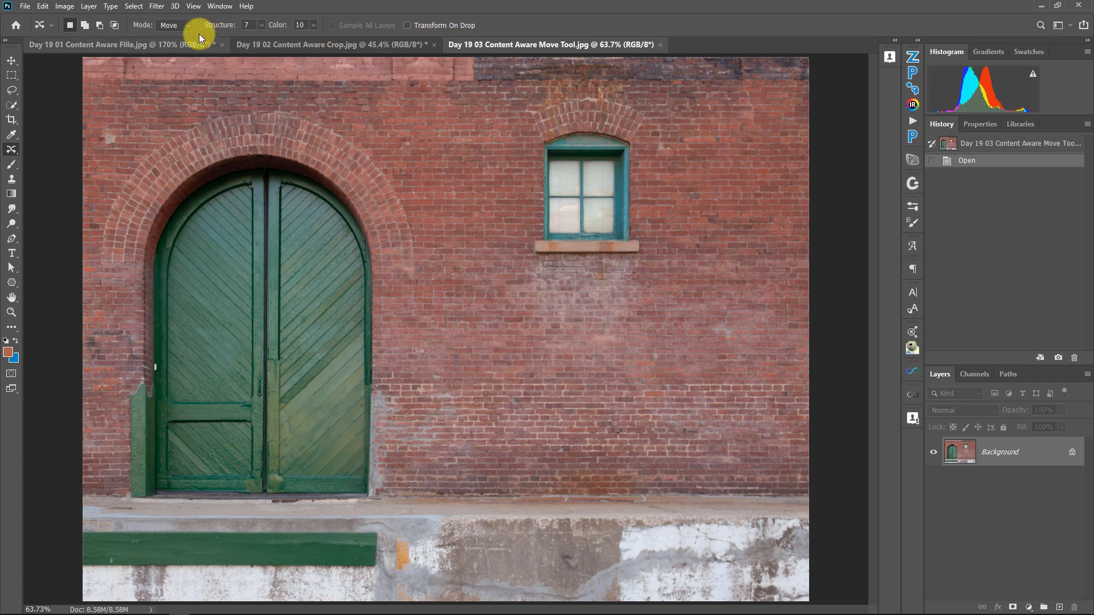
click(182, 25)
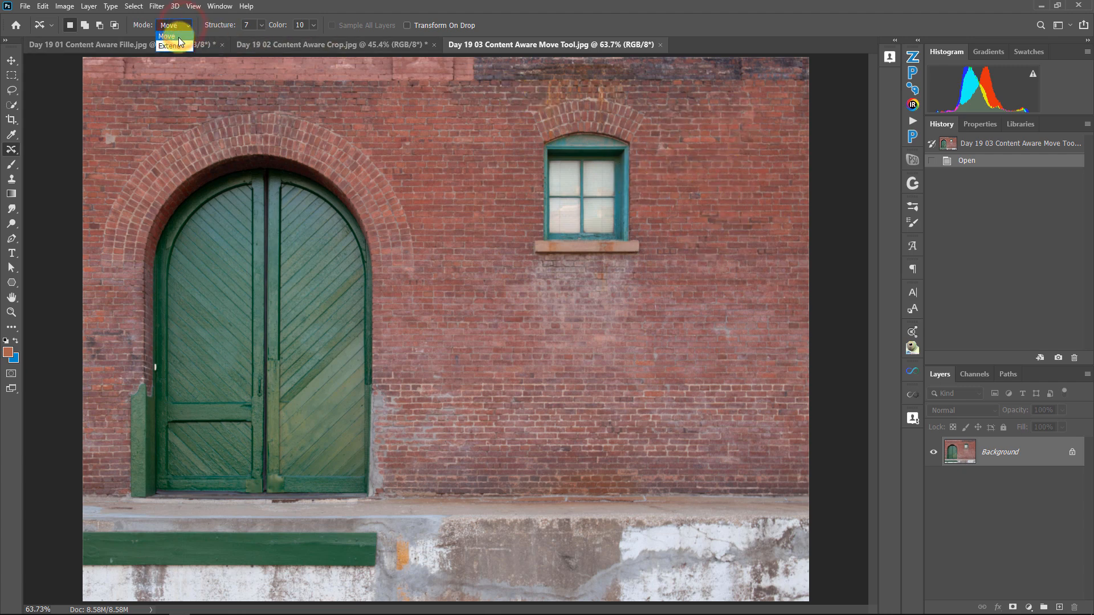
click(181, 34)
click(185, 35)
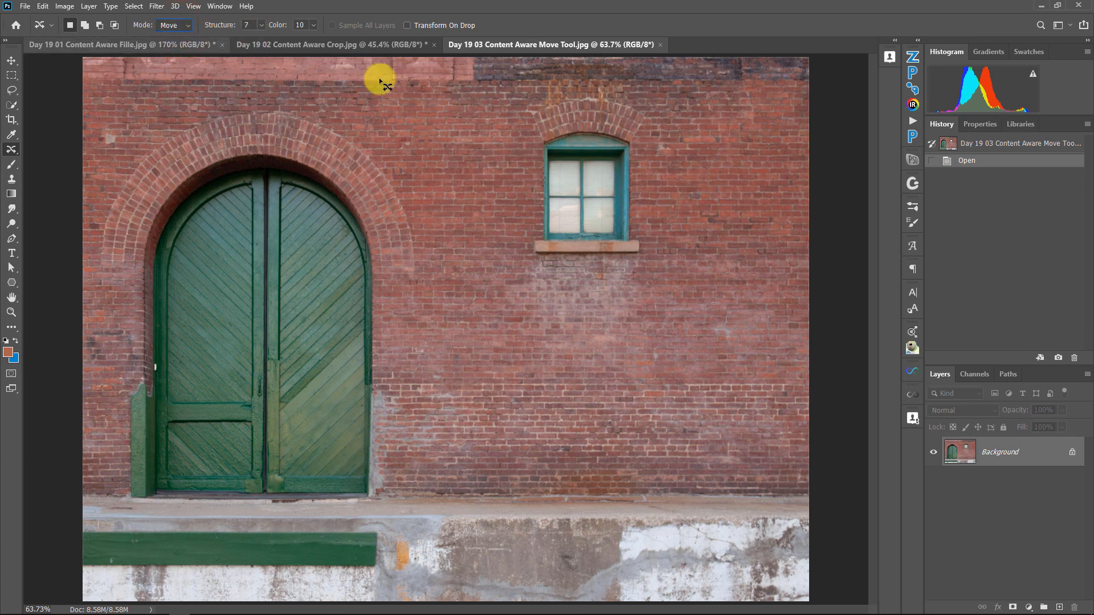
Step: Select the window and its brick arch with a rectangular marquee, then content-aware move it toward the wall's right edge and deselect
click(10, 74)
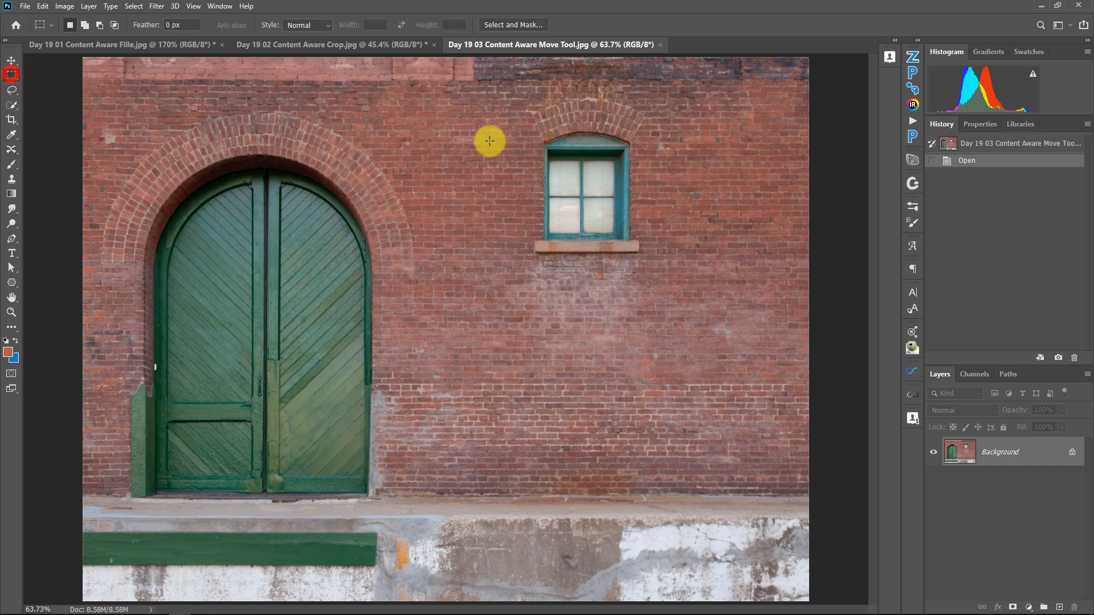
drag(516, 87, 657, 266)
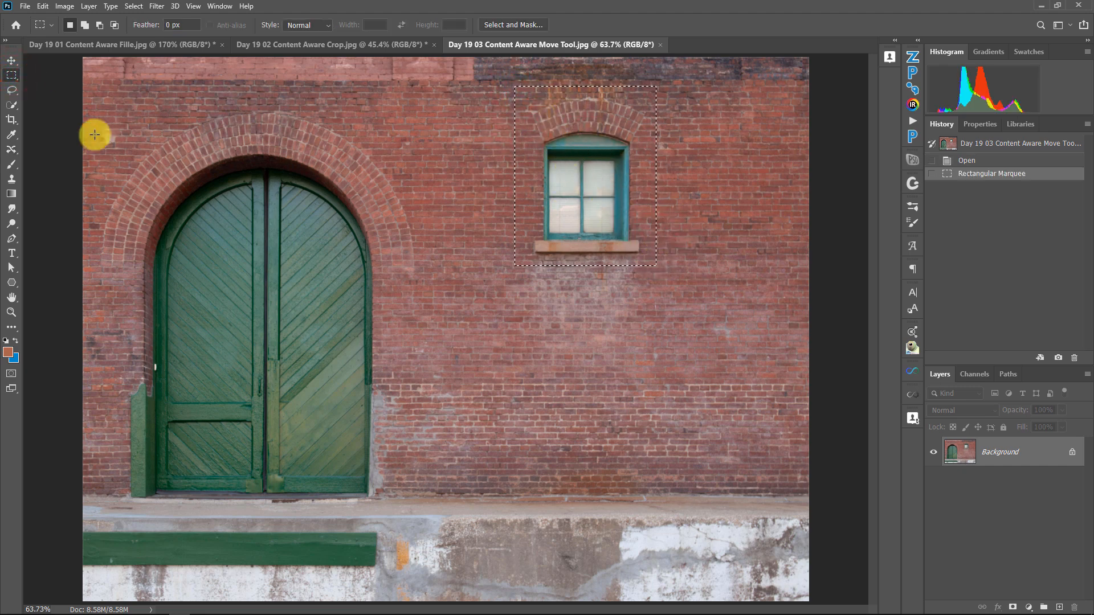
click(11, 149)
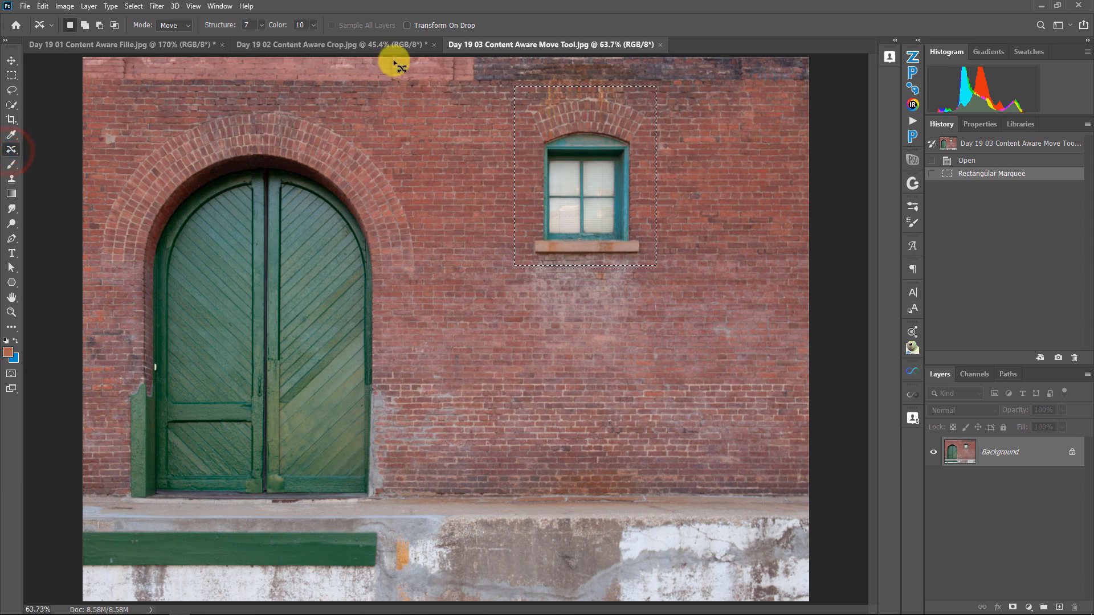
drag(558, 143, 702, 146)
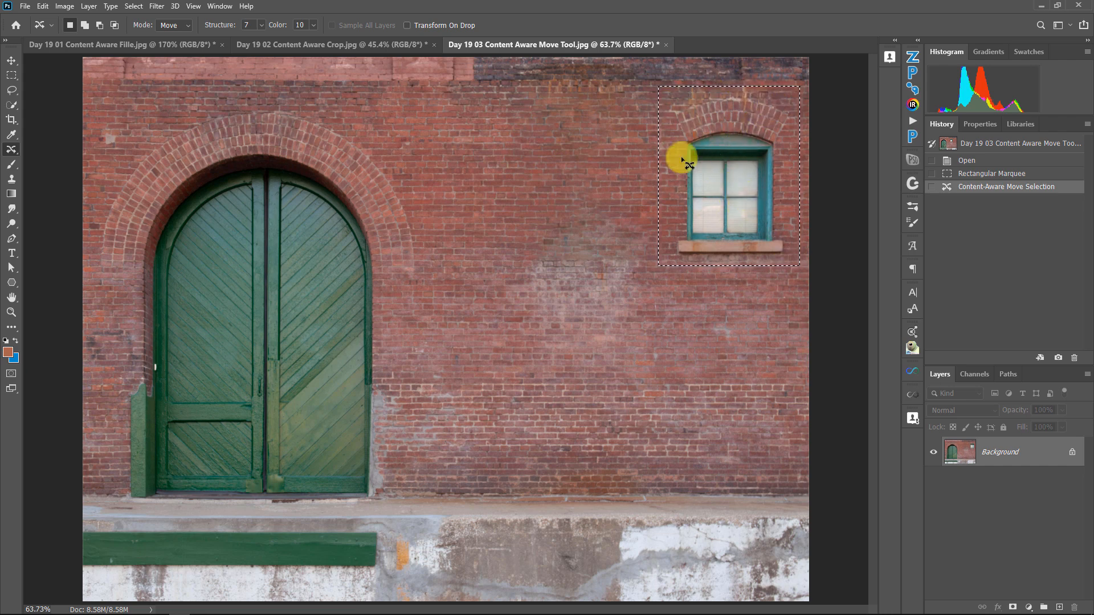
key(ctrl+d)
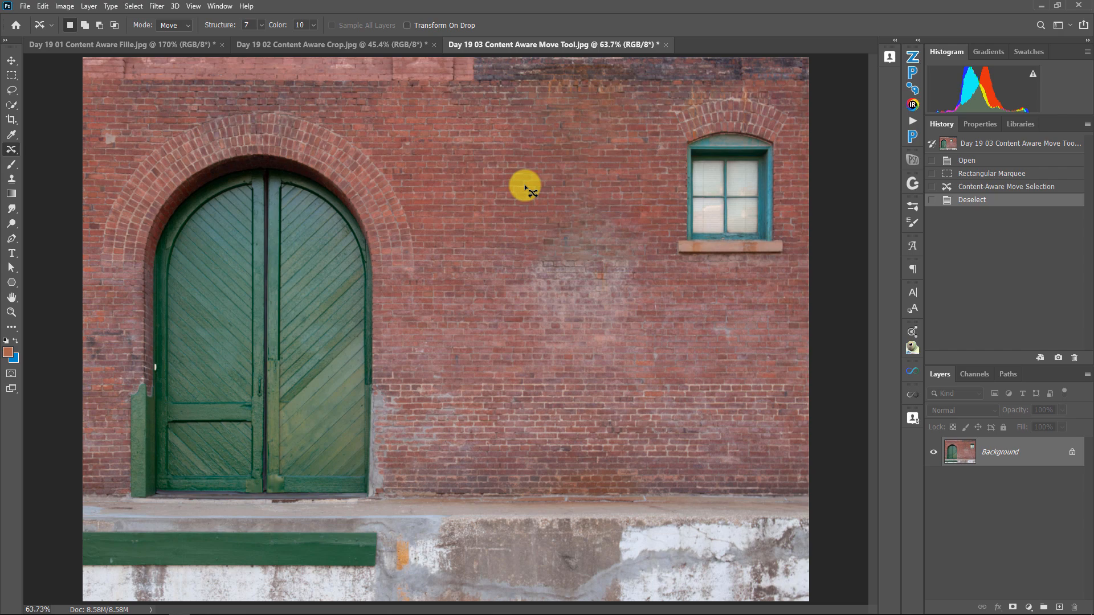
Step: Step back in the history to the Rectangular Marquee state, undoing the window move
click(978, 196)
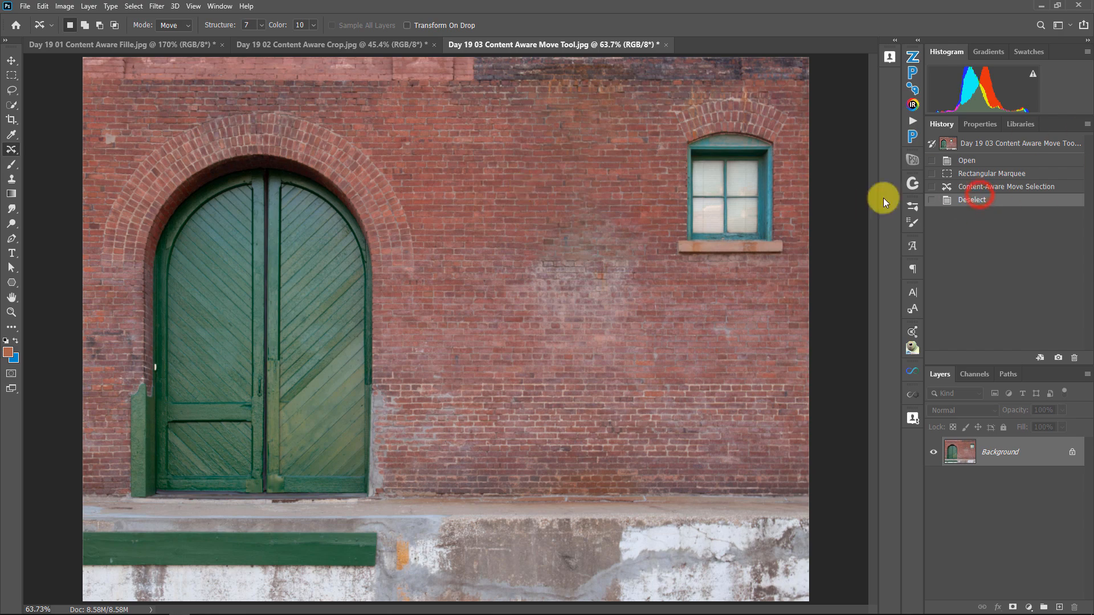
click(981, 186)
click(989, 176)
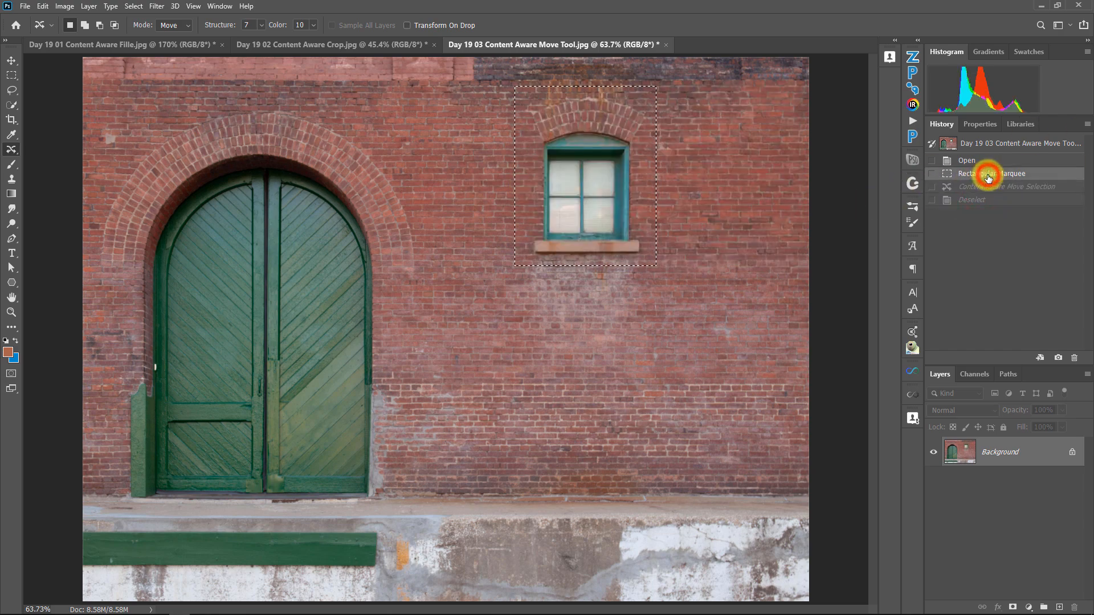
Step: Set the tool's mode to Extend, duplicate the selected window about 395 px to the right at the same height, and deselect
click(186, 26)
drag(561, 173, 743, 171)
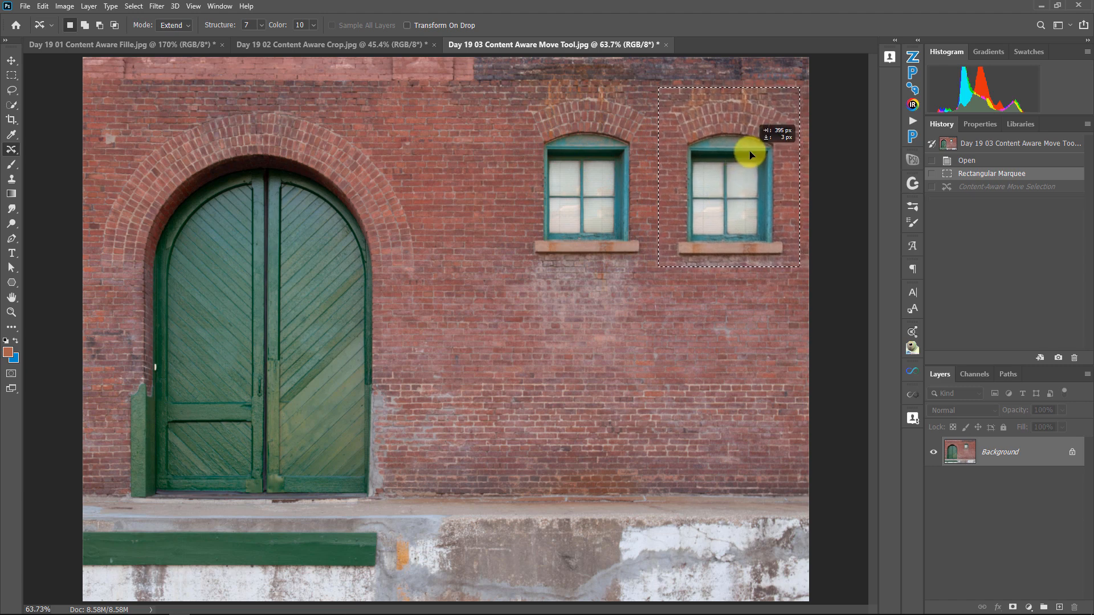
drag(750, 155, 750, 154)
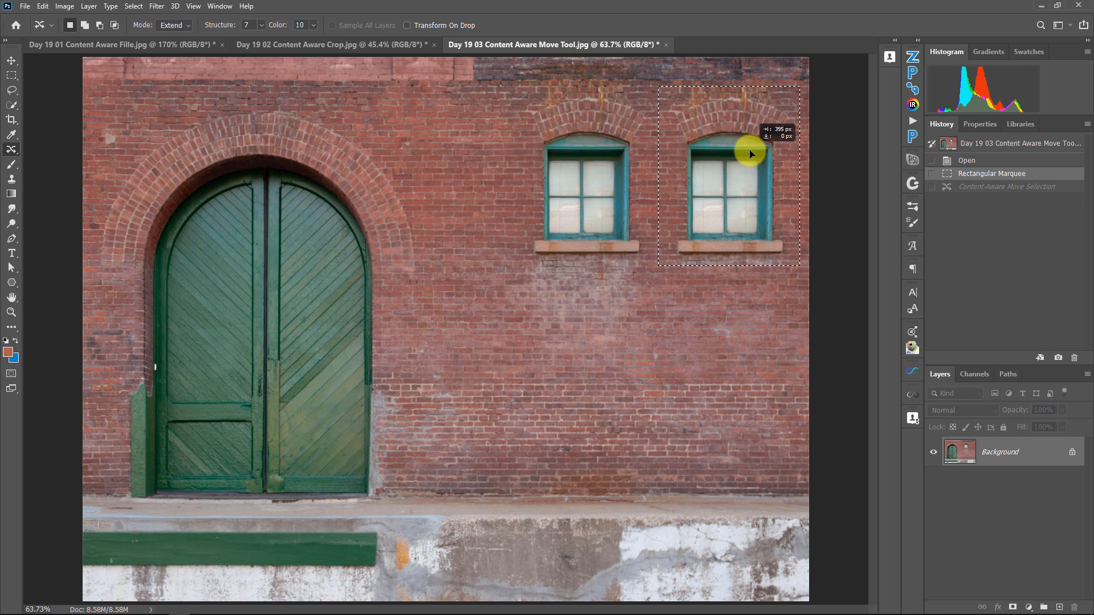
drag(750, 154, 750, 152)
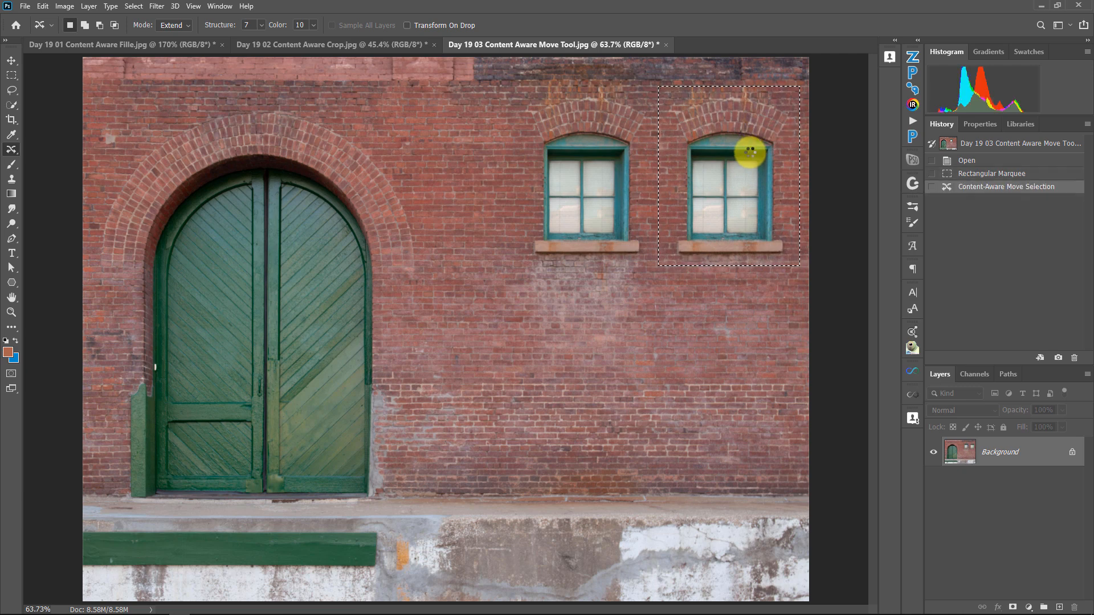
click(525, 197)
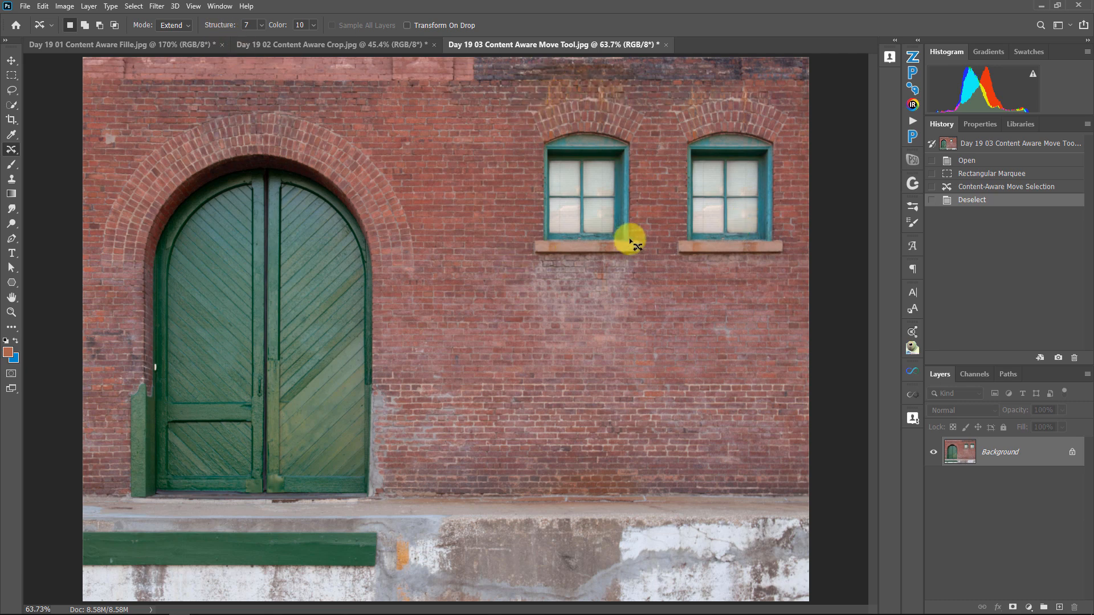
Step: Restore the wall photo to its original snapshot and set the tool to Extend mode with Structure 1 and Color 10
click(189, 28)
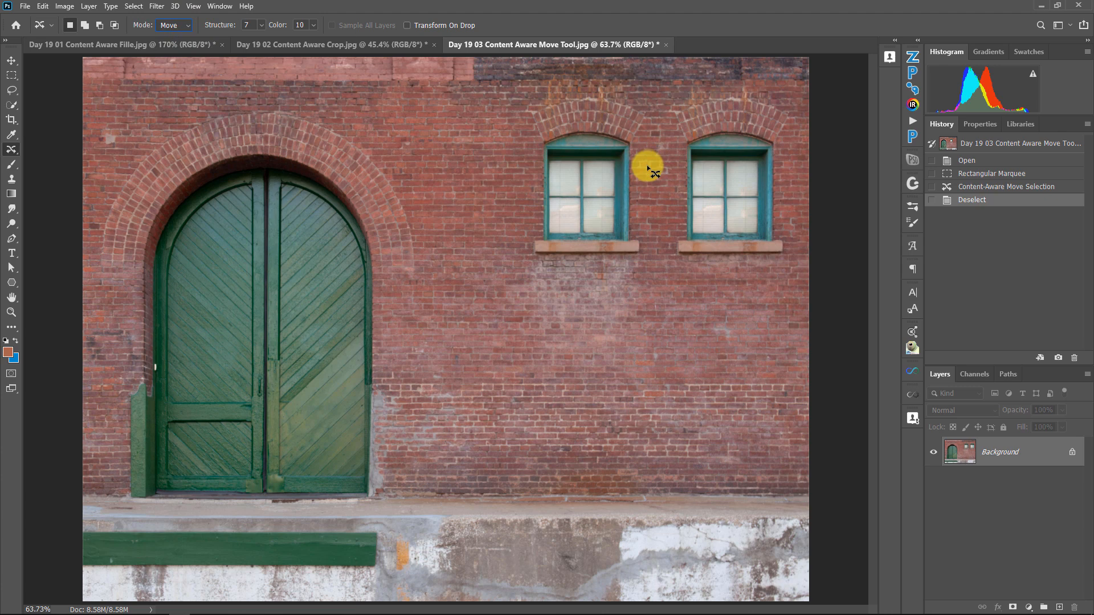
click(193, 24)
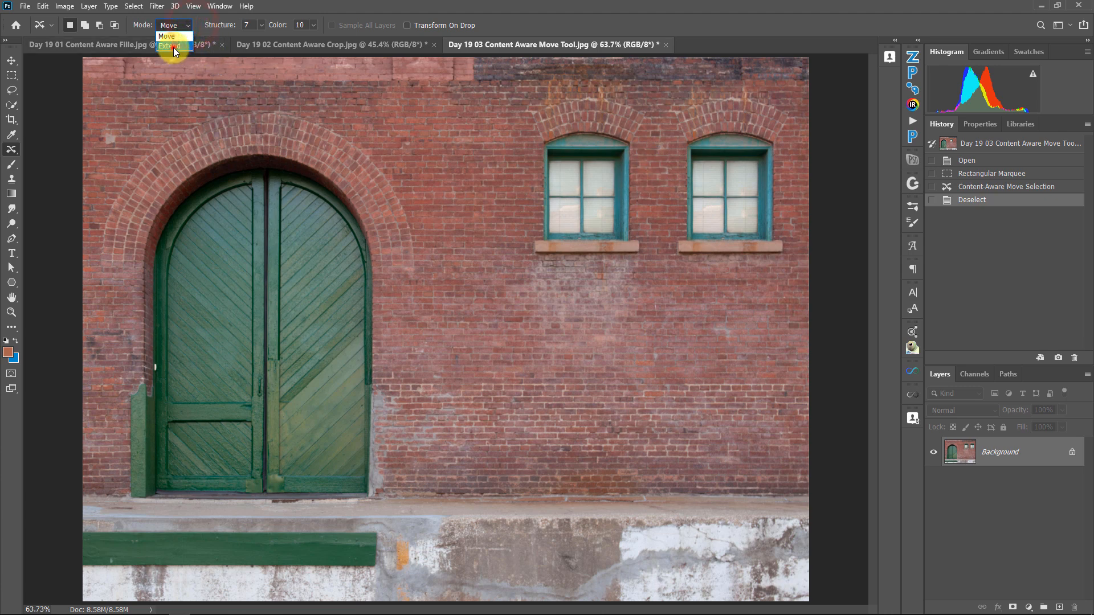
click(172, 46)
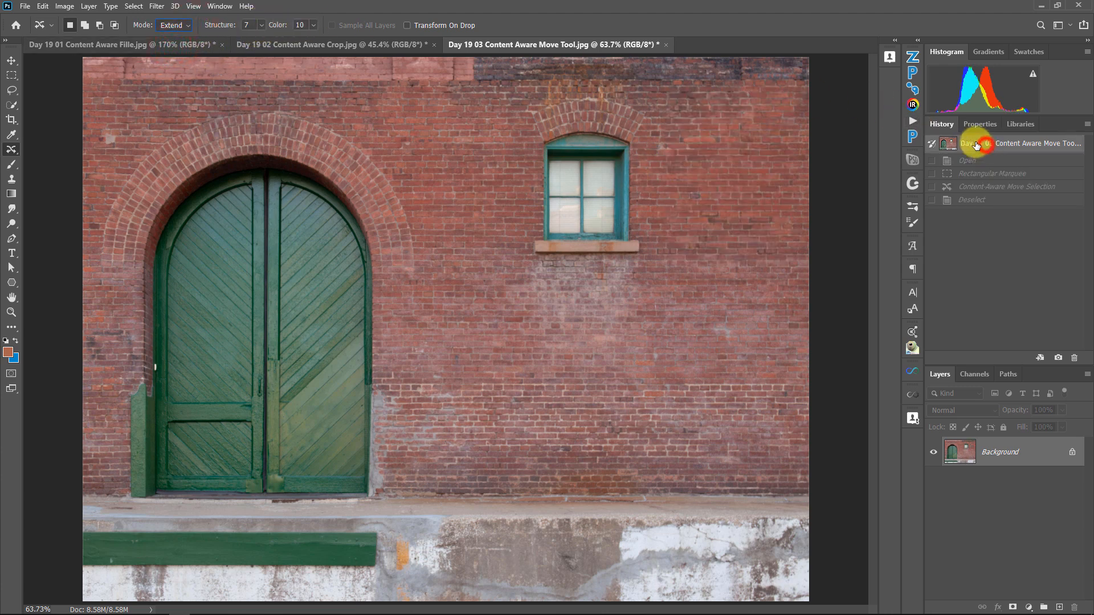
click(261, 25)
drag(260, 40, 149, 46)
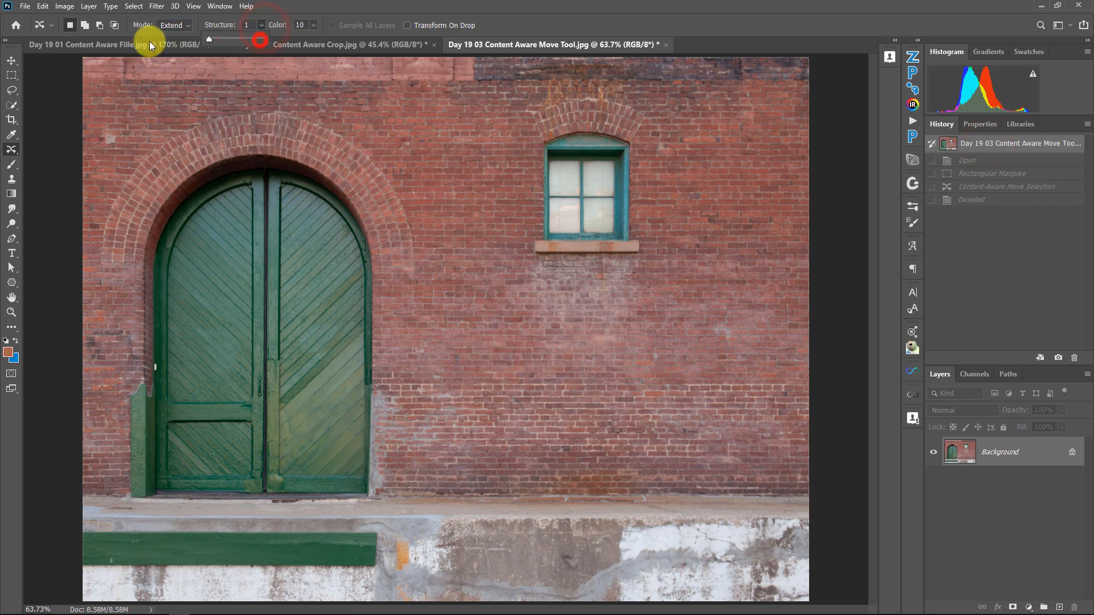
click(314, 25)
drag(261, 39, 326, 43)
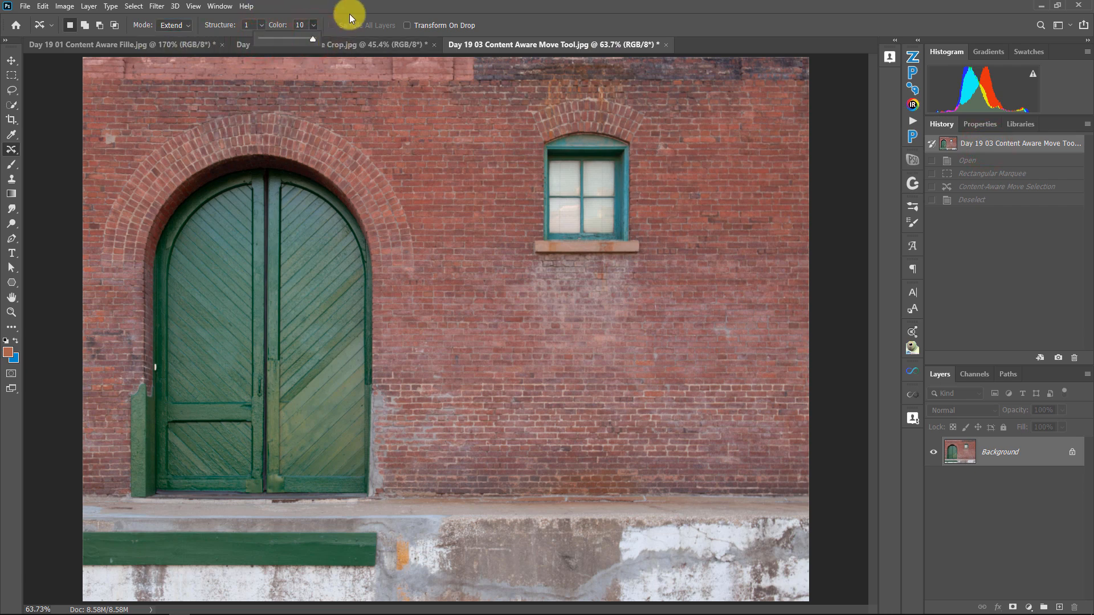
Step: Select the window with a rectangular marquee, duplicate it to the right using the Content-Aware Move Tool, and deselect
click(12, 72)
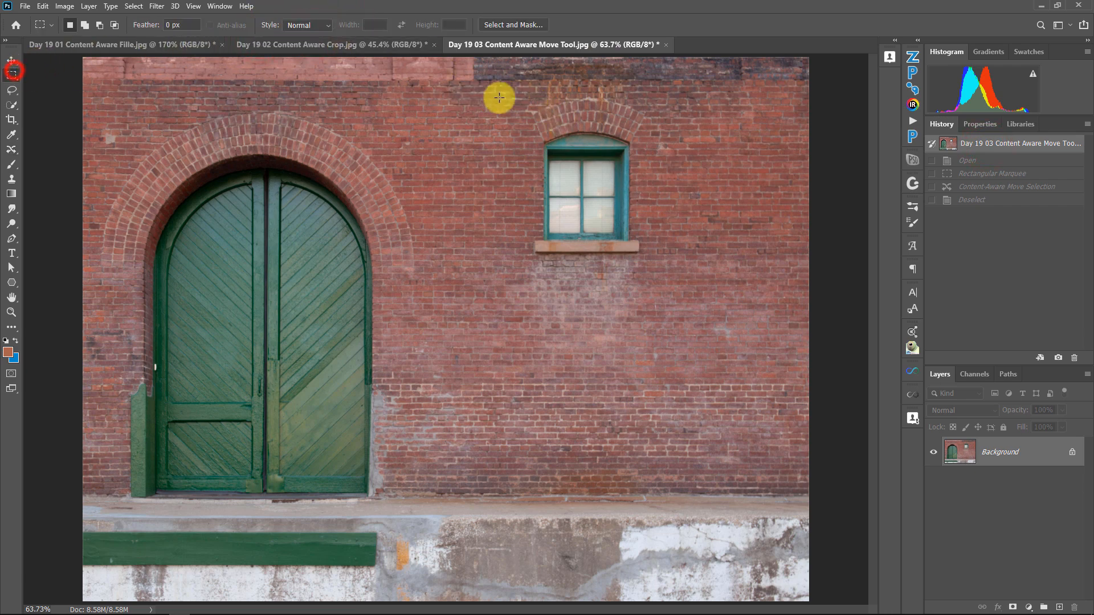
drag(519, 88, 653, 265)
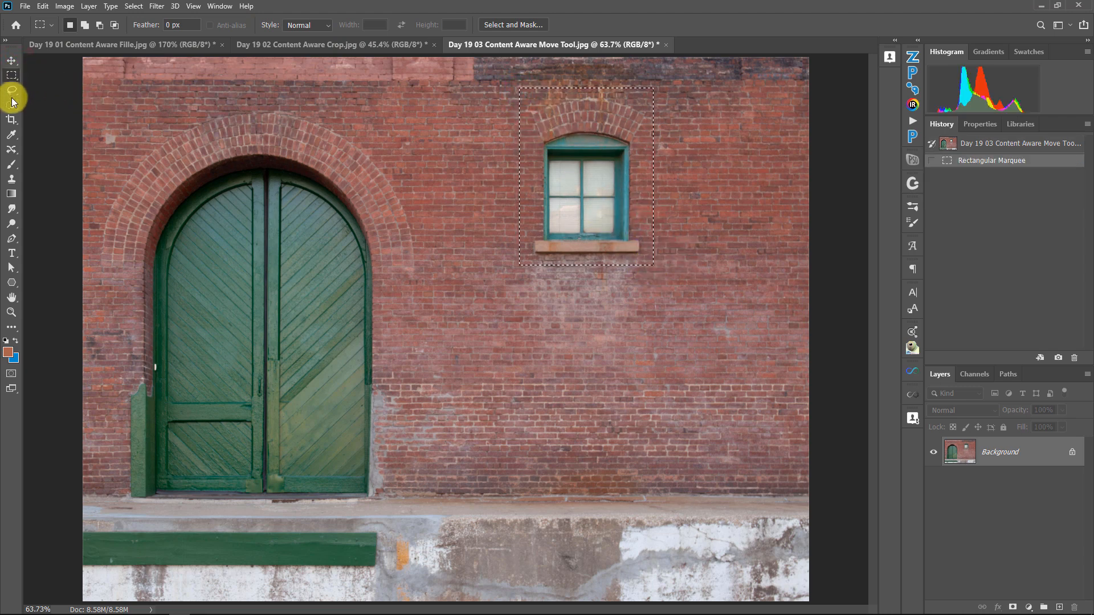
click(12, 151)
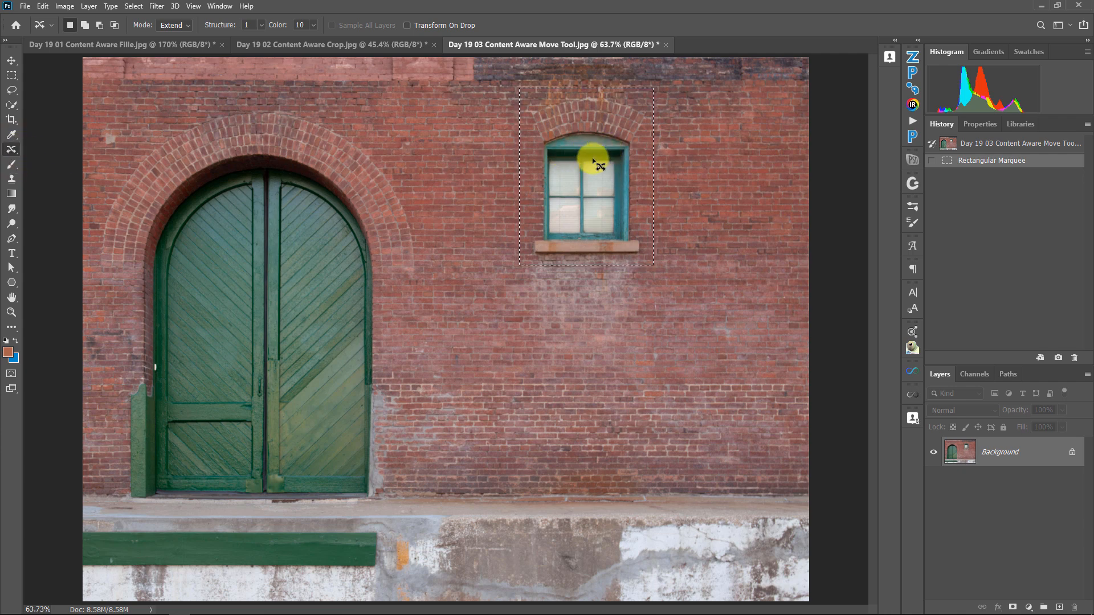
drag(590, 164, 740, 168)
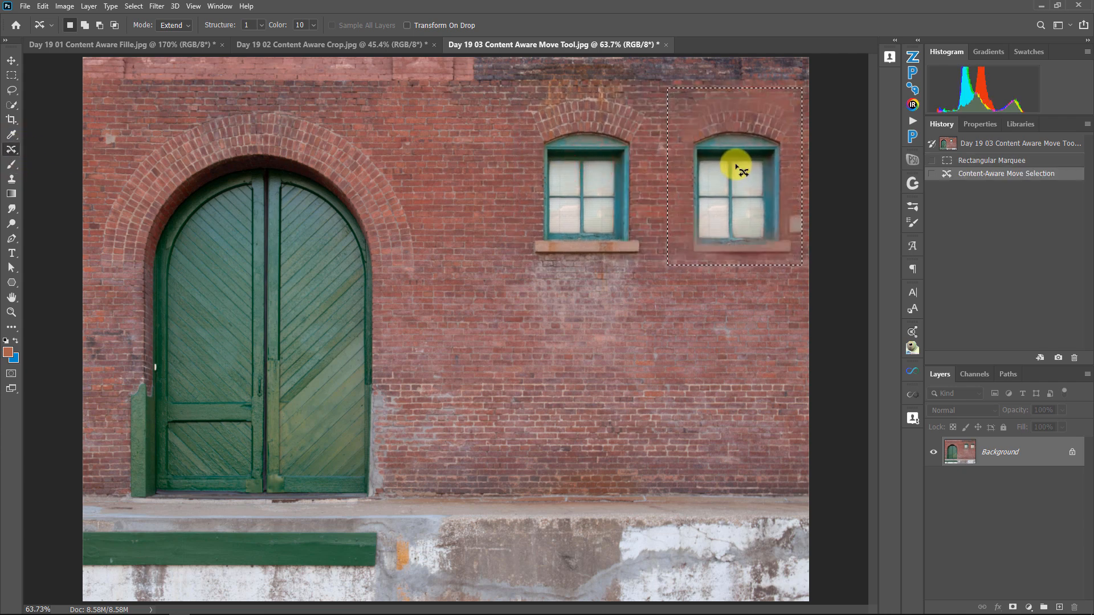
click(702, 173)
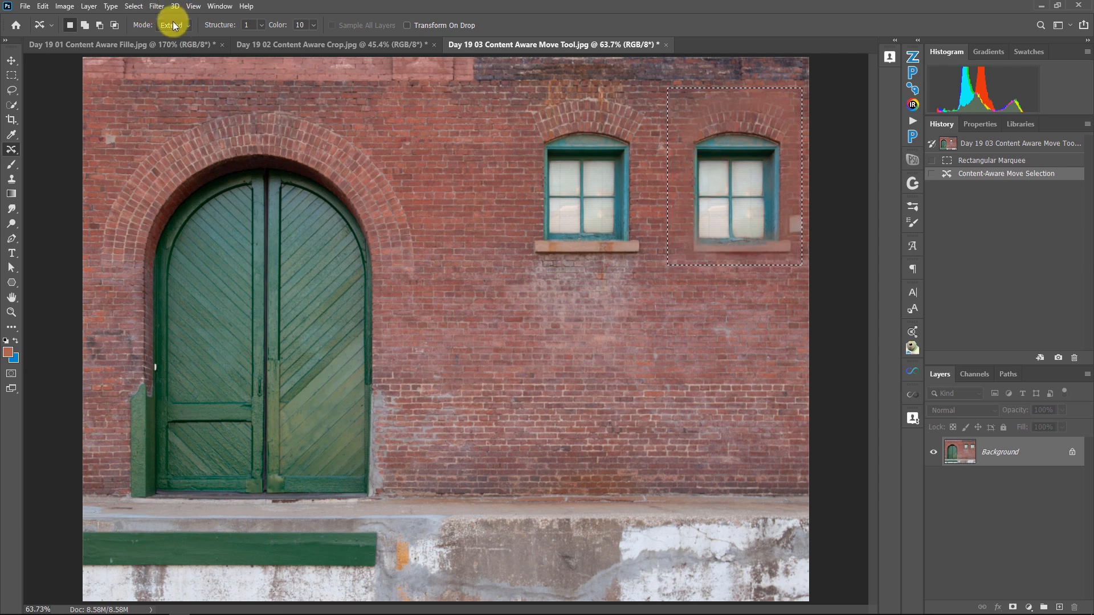
key(ctrl+d)
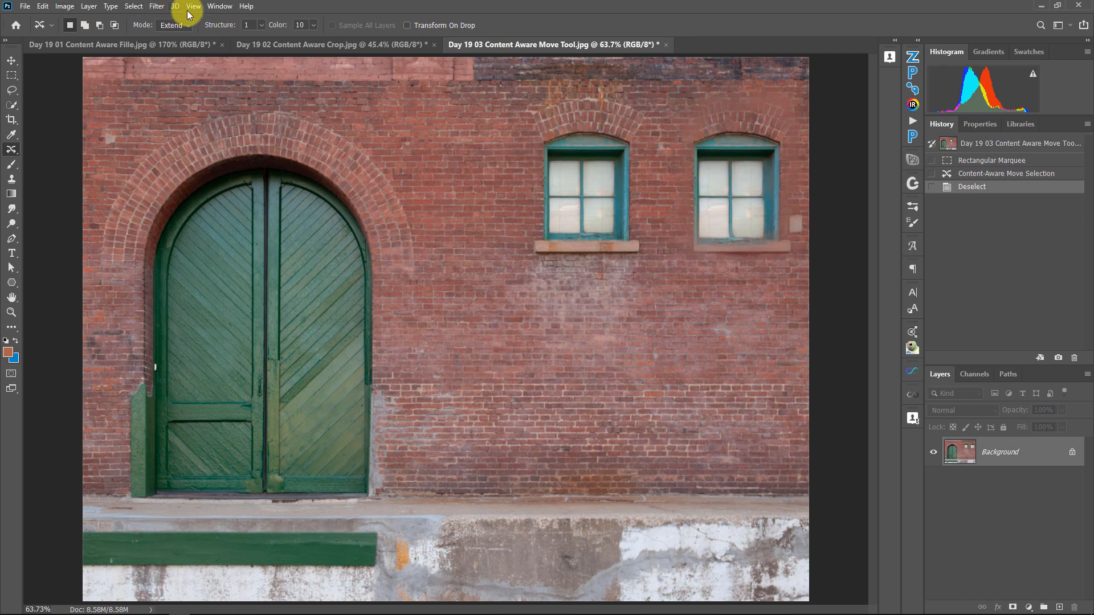
Step: Restore the wall photo to its original snapshot and set the tool's Structure to 7 and Color to 0
click(263, 27)
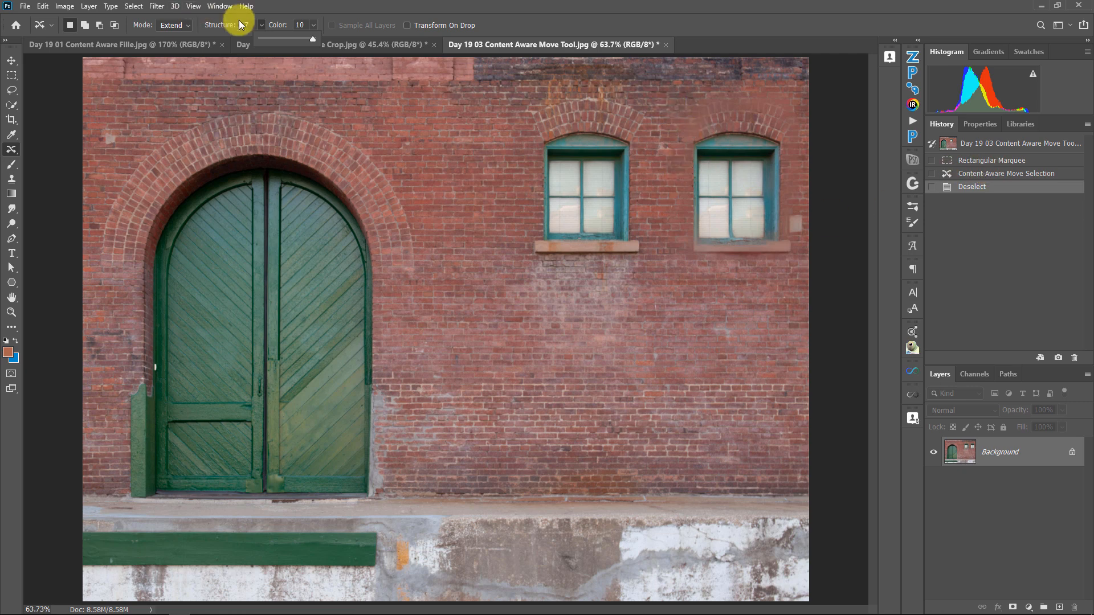
click(978, 144)
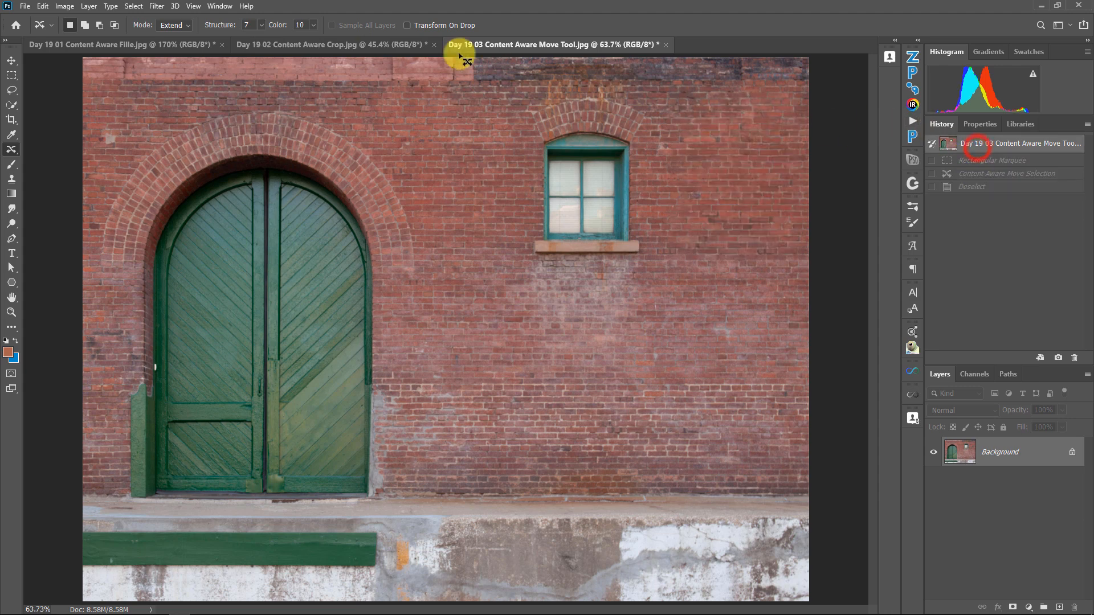
click(313, 25)
drag(313, 39, 232, 44)
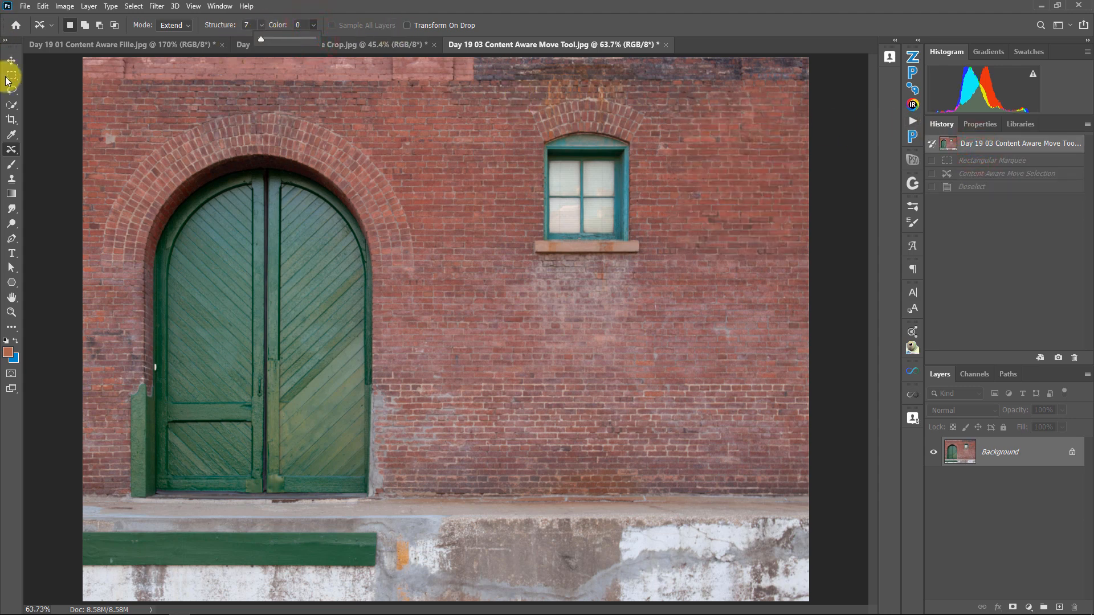
Step: Outline the window freehand with the Content-Aware Move Tool, move it to the right in Move mode, and deselect
mouse_move(562, 87)
mouse_down()
mouse_move(530, 100)
mouse_move(519, 141)
mouse_move(523, 254)
mouse_move(542, 265)
mouse_move(621, 266)
mouse_move(659, 231)
mouse_move(652, 97)
mouse_move(624, 92)
mouse_up()
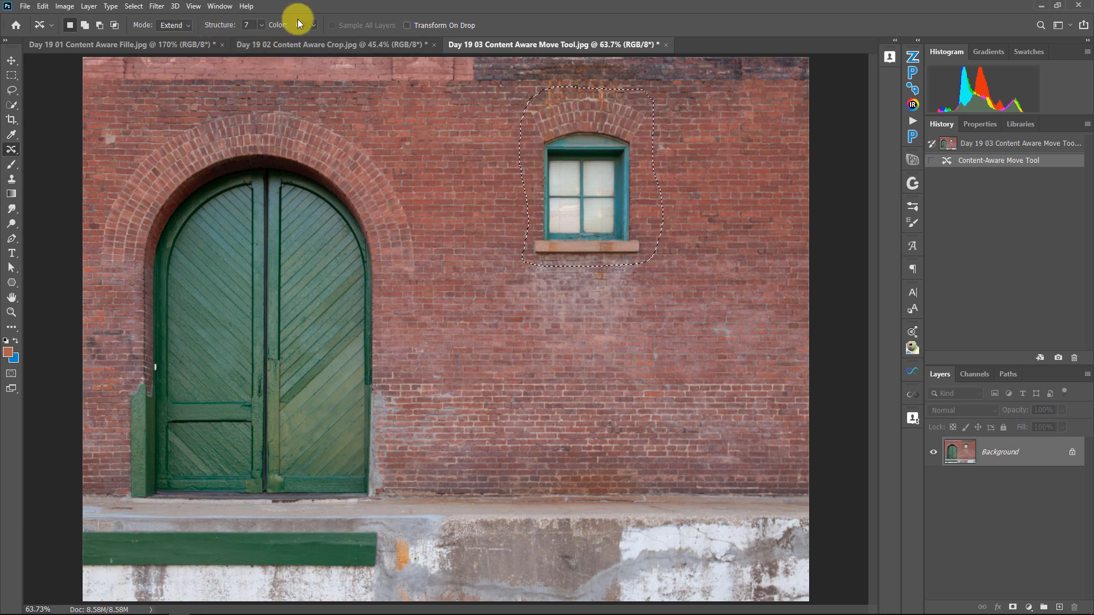
click(189, 26)
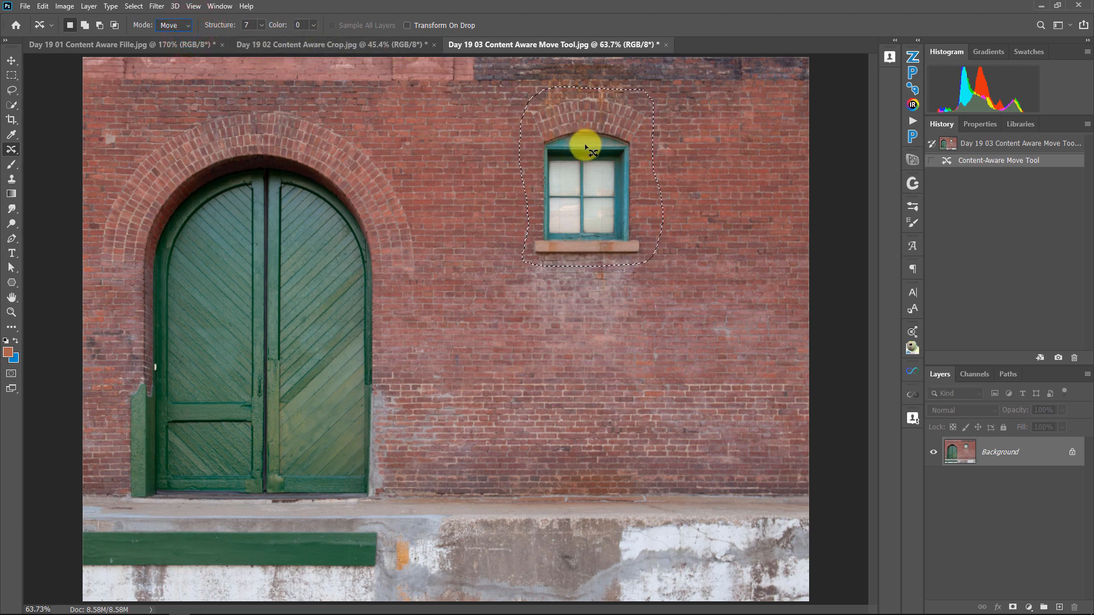
drag(587, 149, 727, 152)
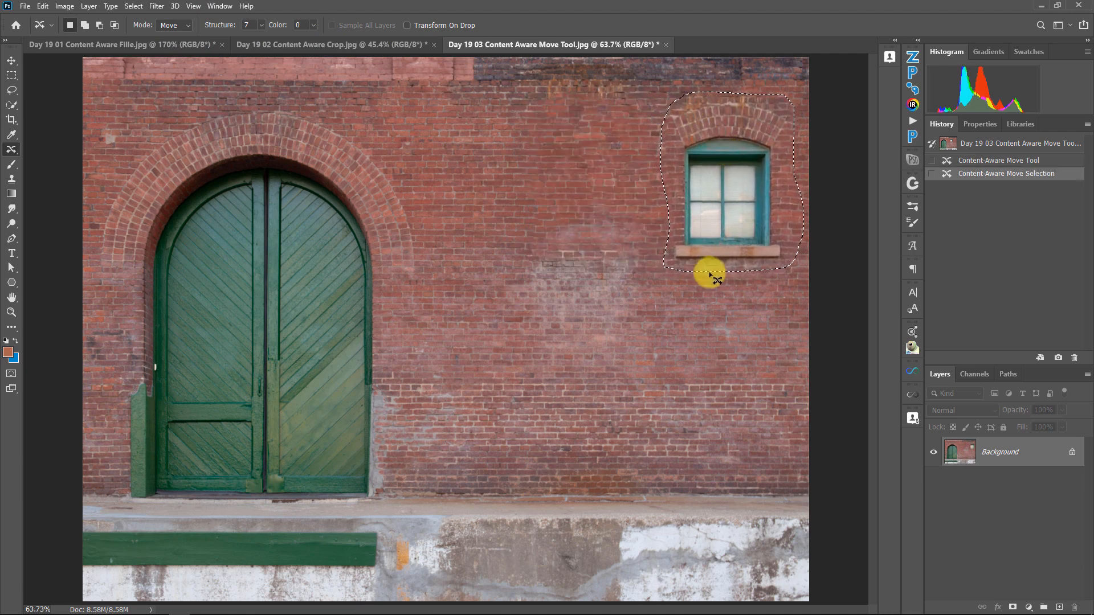
click(648, 228)
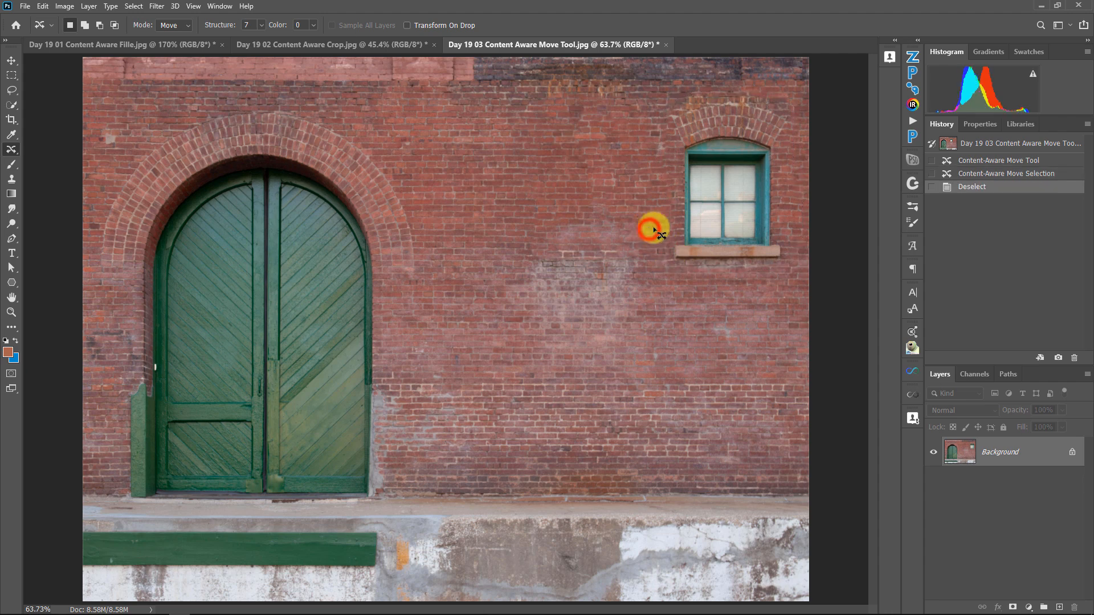
Step: Set the tool's Color to 10 and step back in the history to the Content-Aware Move Selection state
click(314, 25)
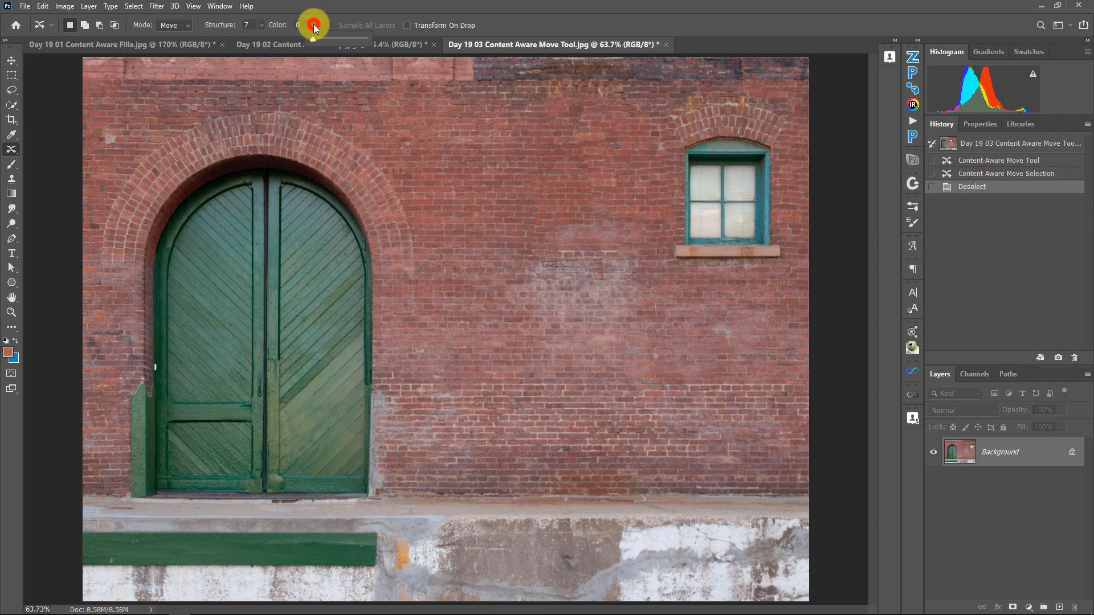
drag(310, 39, 373, 45)
click(559, 25)
click(975, 173)
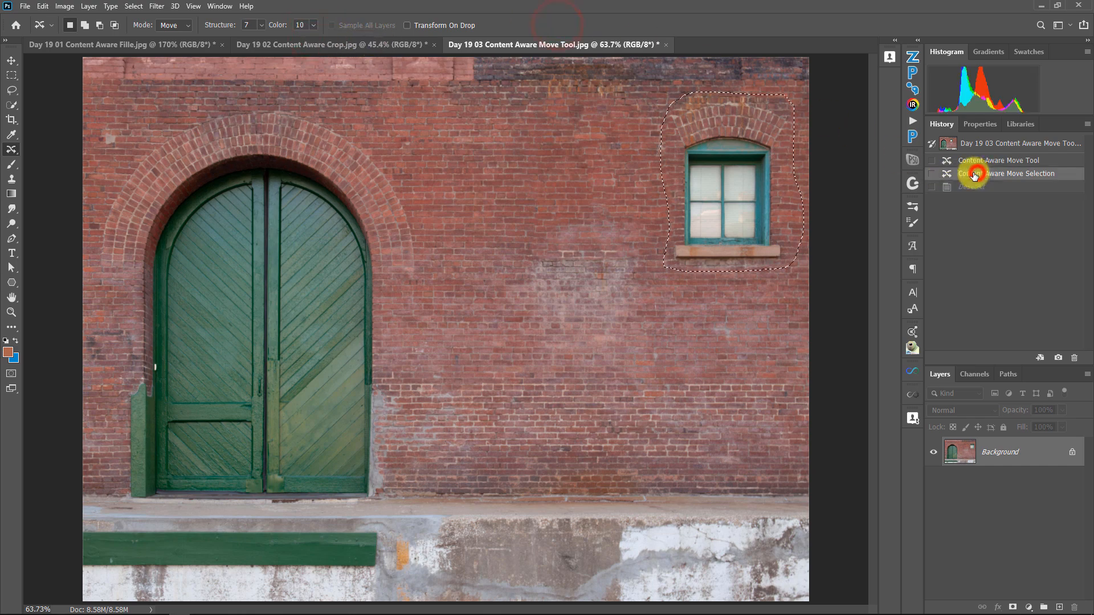
Step: From the Content-Aware Move Tool history state, move the selected window to the right again, then return to that state
click(969, 160)
drag(589, 153, 729, 159)
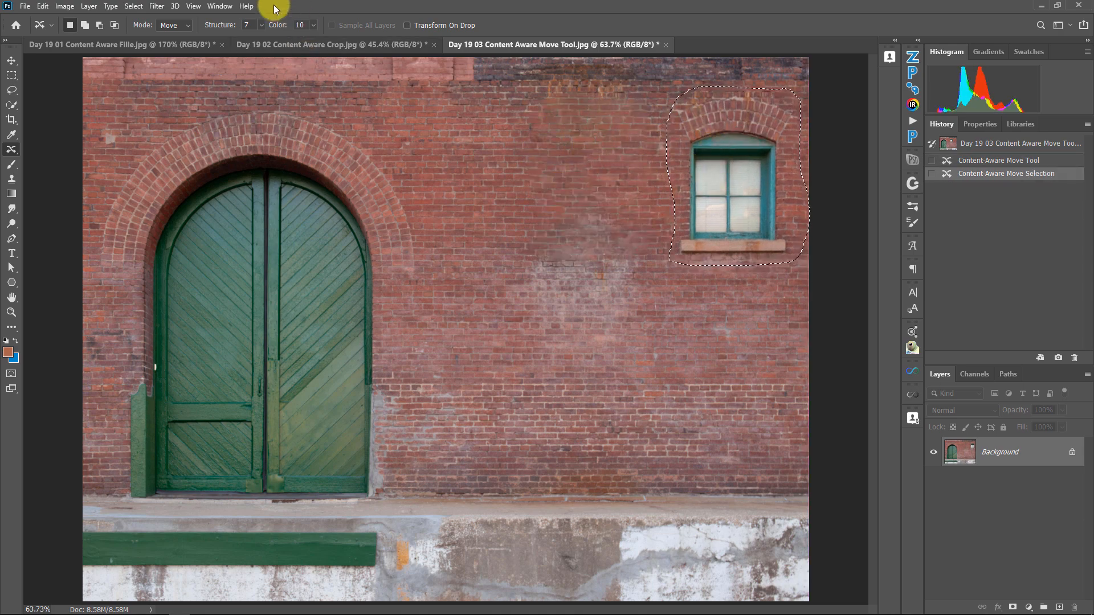
click(969, 161)
Step: Deselect, lasso around the window and its brick arch, and replace it with wall texture using a content-aware fill
key(ctrl+d)
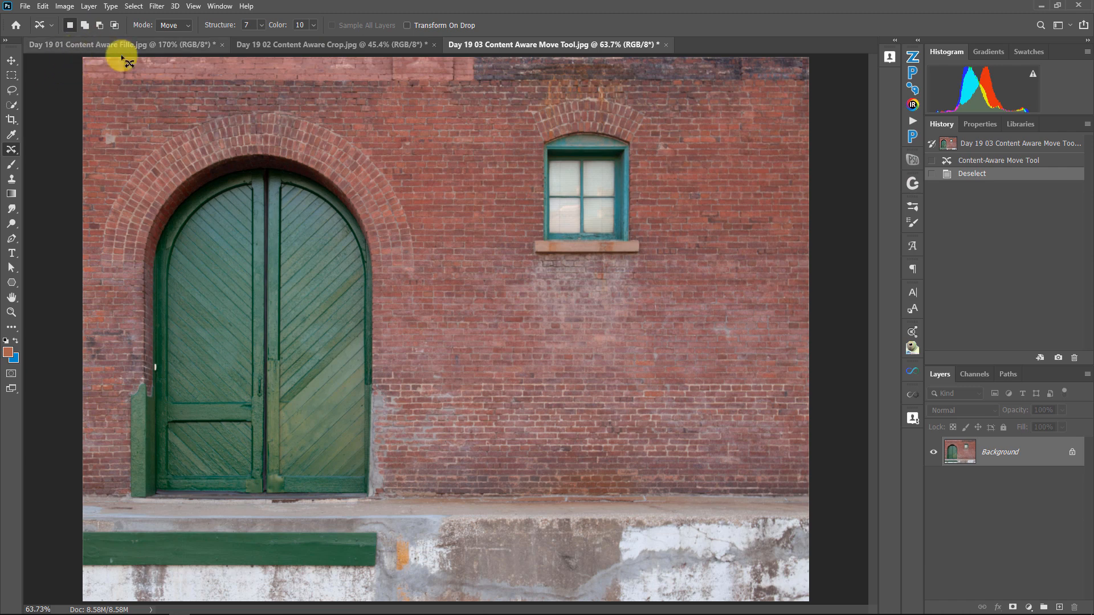
click(12, 90)
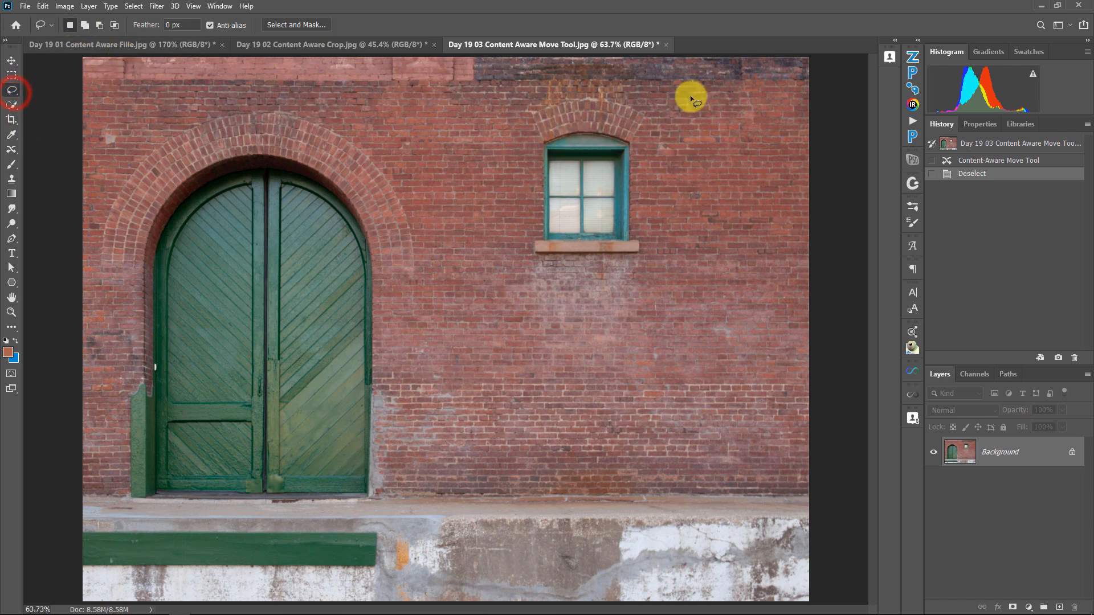
mouse_move(644, 96)
mouse_down()
mouse_move(536, 95)
mouse_move(523, 113)
mouse_move(511, 248)
mouse_move(522, 266)
mouse_move(658, 249)
mouse_move(653, 103)
mouse_up()
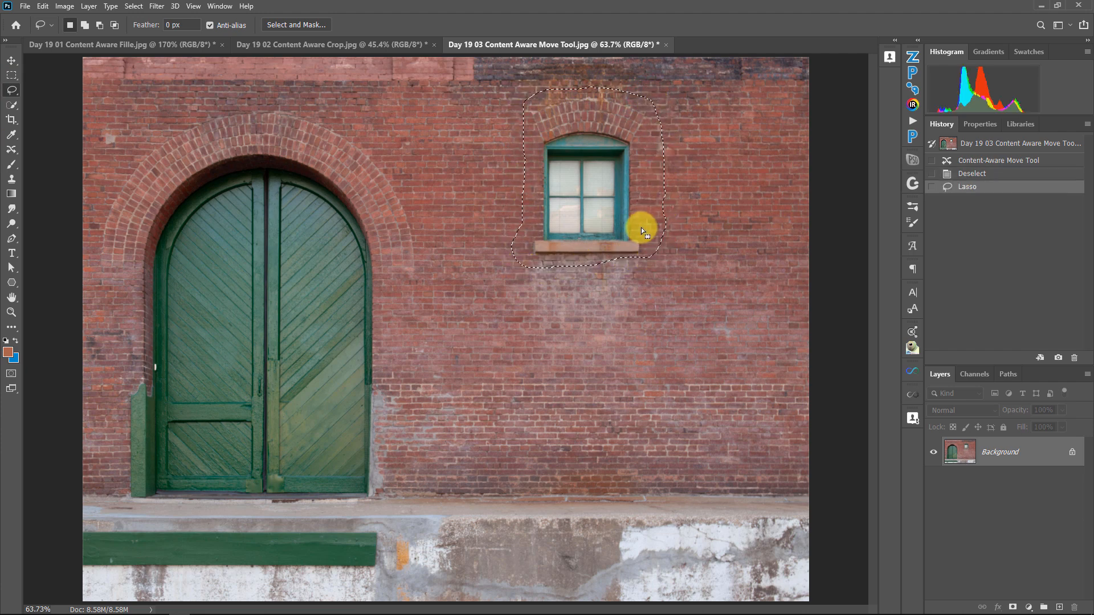
key(shift+BackSpace)
click(620, 126)
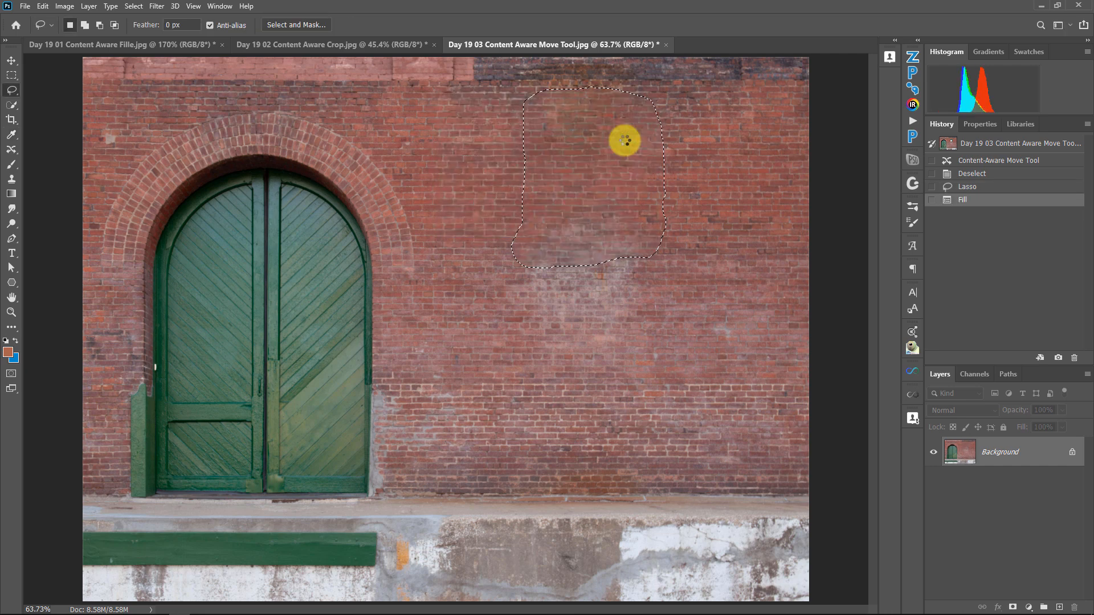
click(625, 141)
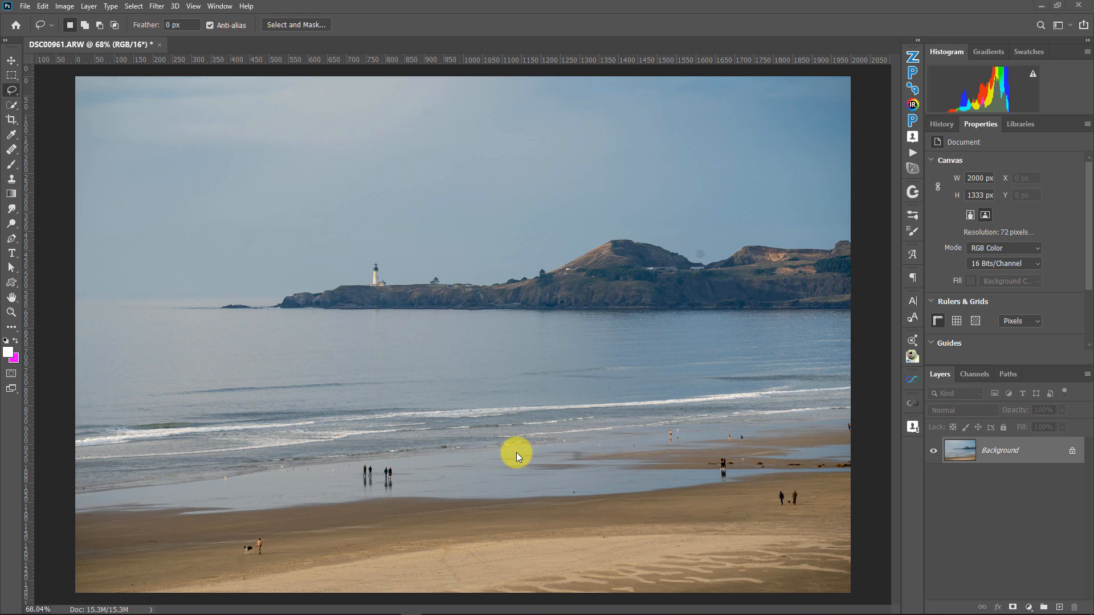
Step: Lasso the four people on the wet sand, deselect them, and check whether Content-Aware Fill is available without a selection
click(12, 88)
mouse_move(399, 463)
mouse_down()
mouse_move(353, 463)
mouse_move(350, 476)
mouse_move(361, 499)
mouse_move(380, 497)
mouse_move(402, 463)
mouse_move(394, 483)
mouse_up()
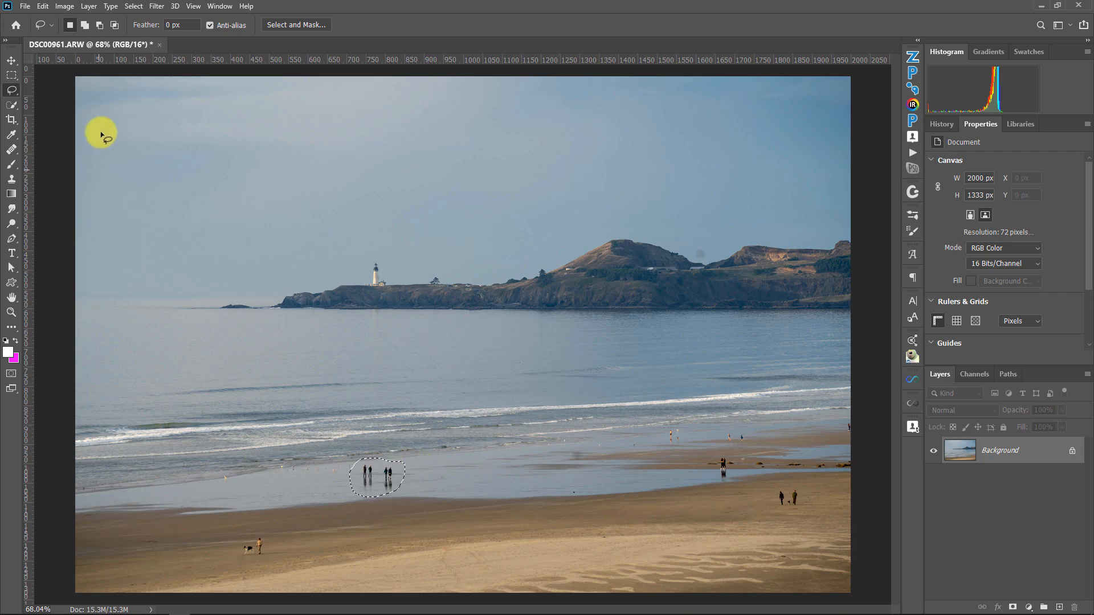
click(416, 478)
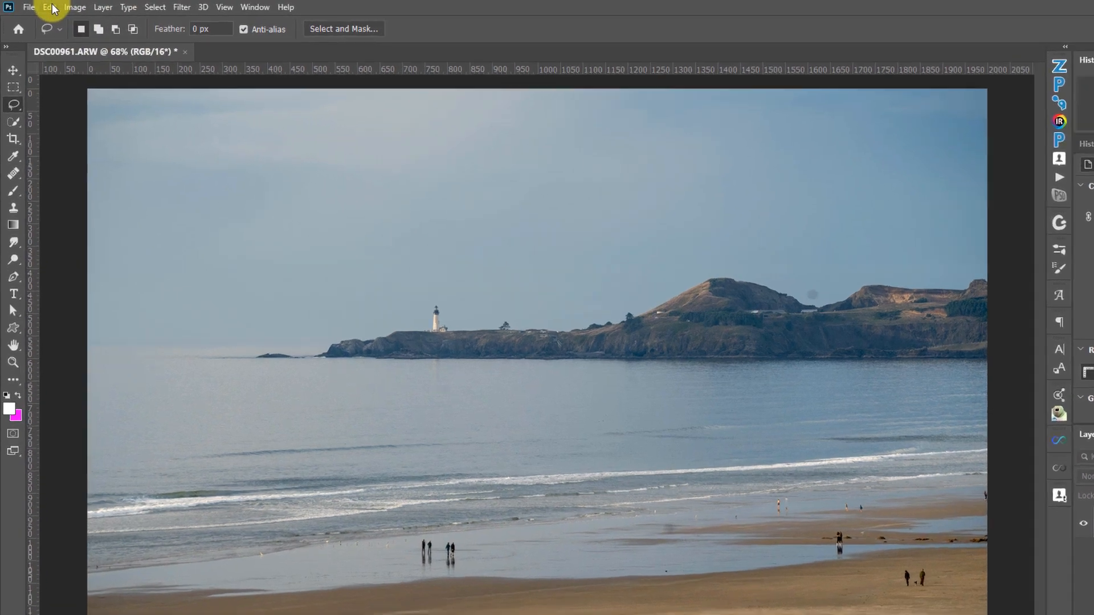
click(42, 6)
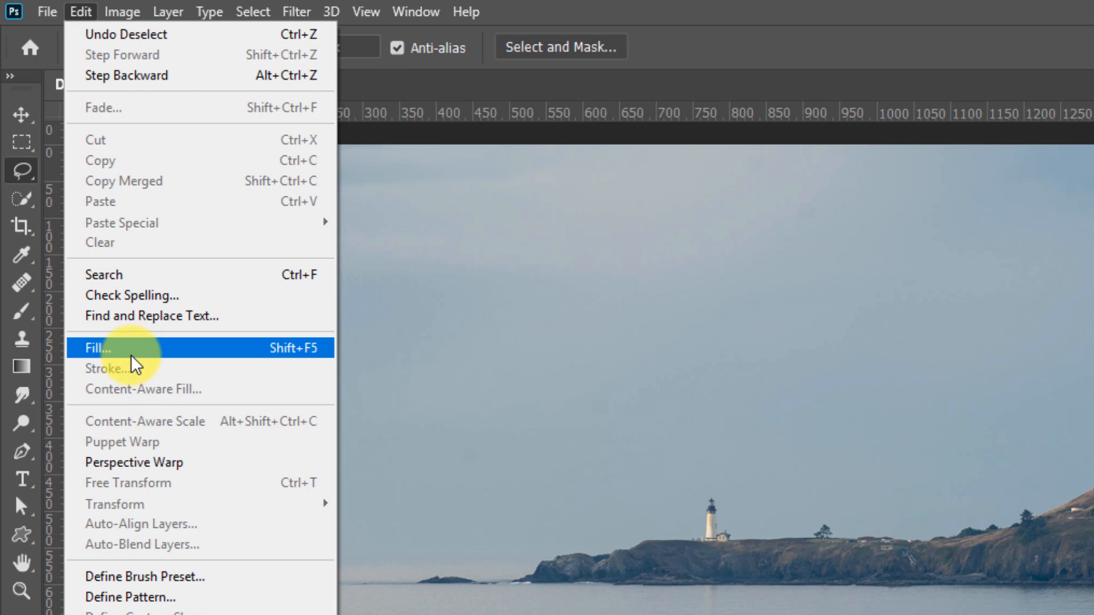
click(923, 613)
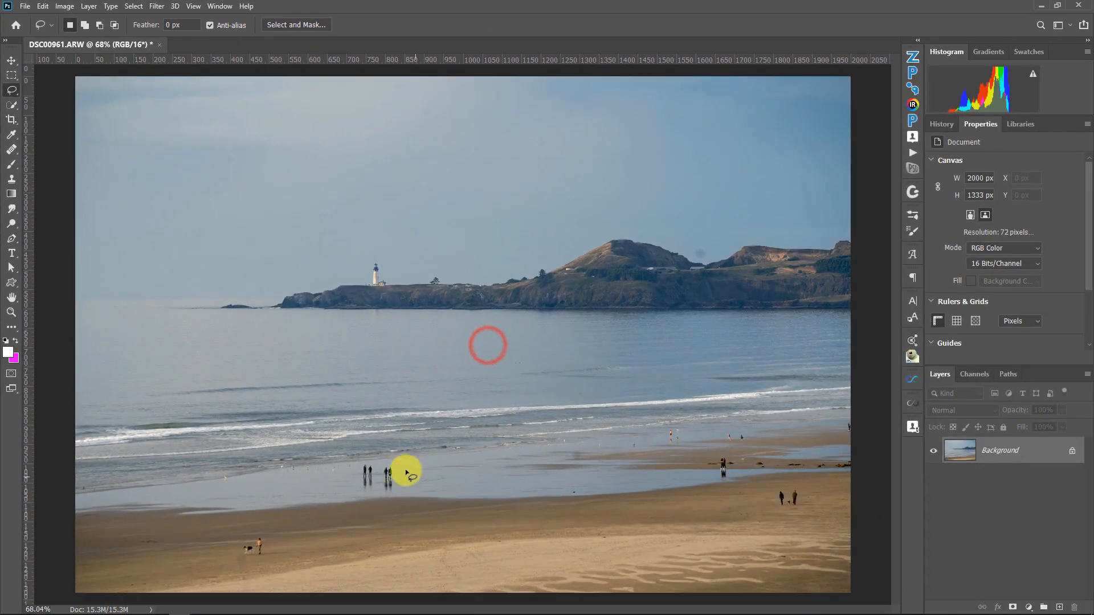
Step: Lasso the four people on the wet sand, open the Content-Aware Fill workspace for them, and dismiss the Sampling Brush notice
mouse_move(399, 459)
mouse_down()
mouse_move(359, 464)
mouse_move(355, 490)
mouse_move(389, 494)
mouse_move(412, 479)
mouse_move(402, 459)
mouse_up()
click(40, 6)
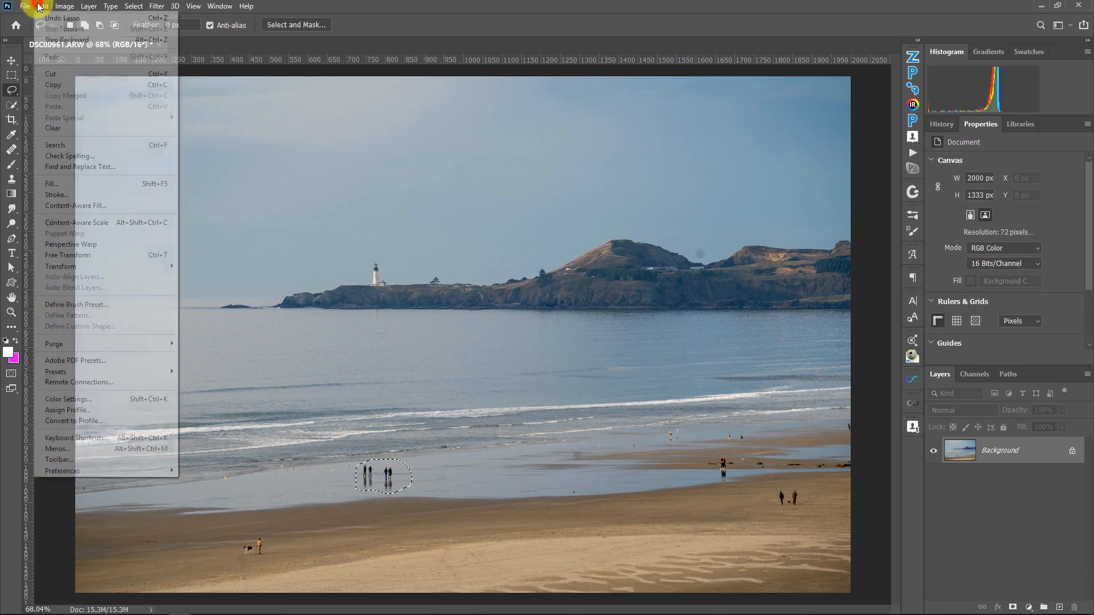
click(66, 207)
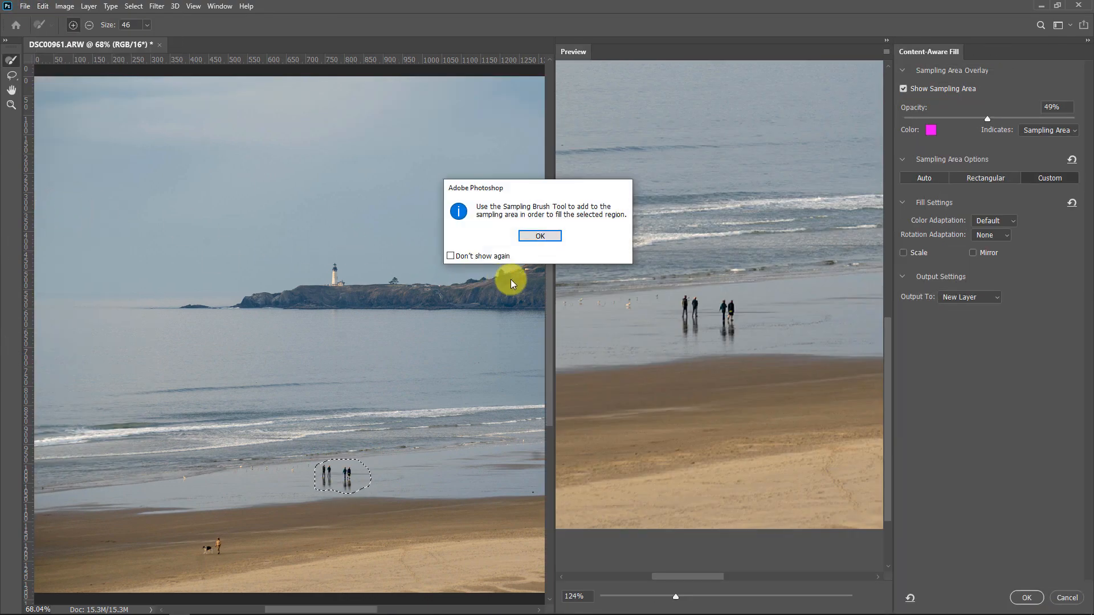
click(525, 237)
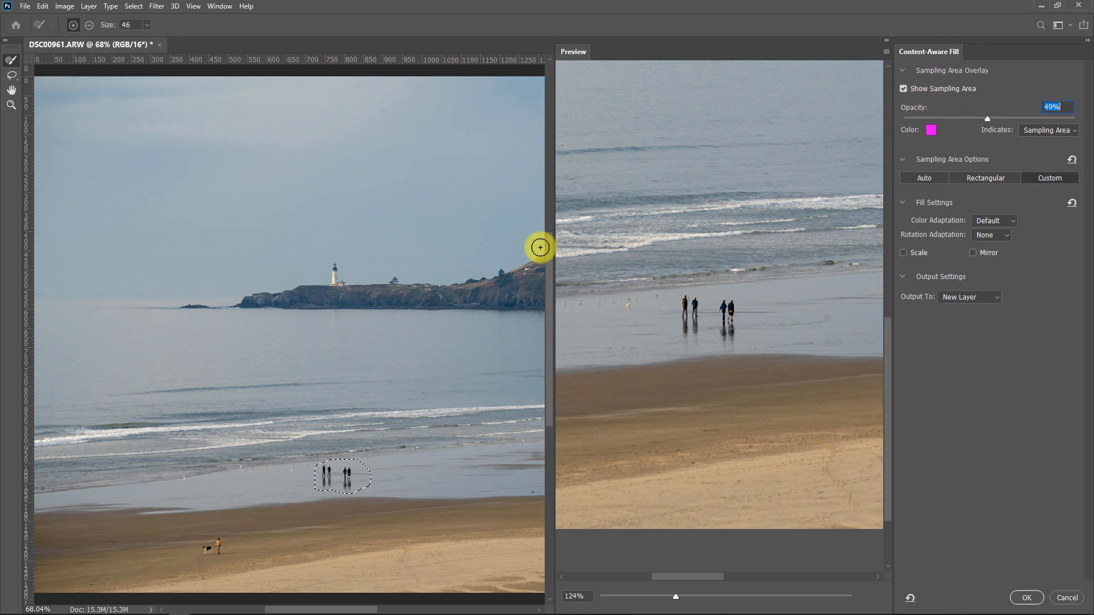
Step: Adjust the split between the image and the preview, and set the preview zoom to 96%
drag(554, 226, 163, 227)
drag(443, 254, 579, 264)
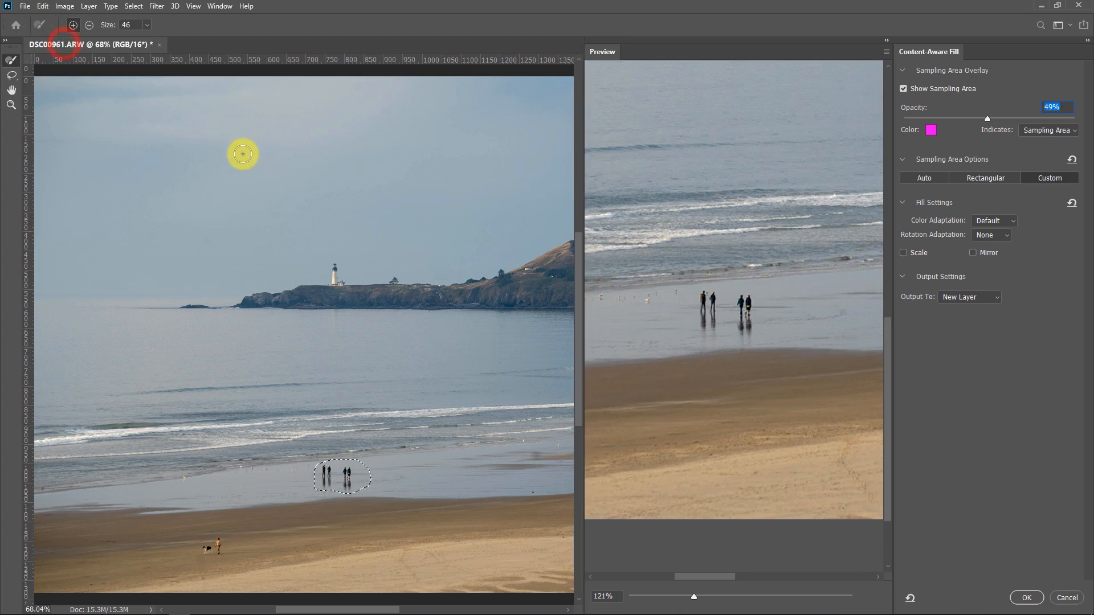
click(96, 48)
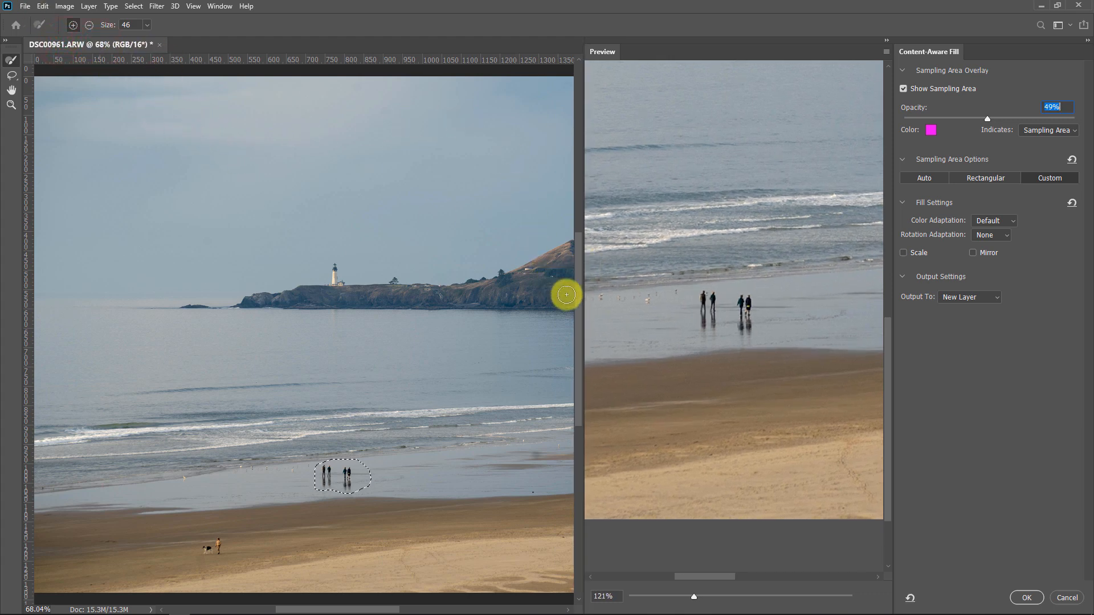
drag(581, 306, 556, 306)
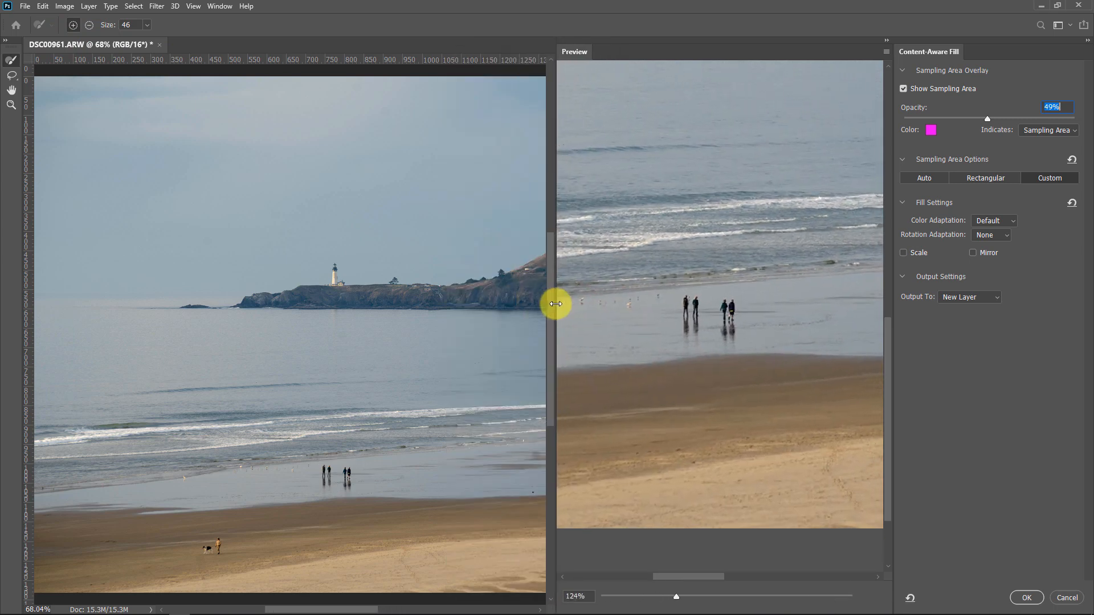
drag(677, 602, 658, 603)
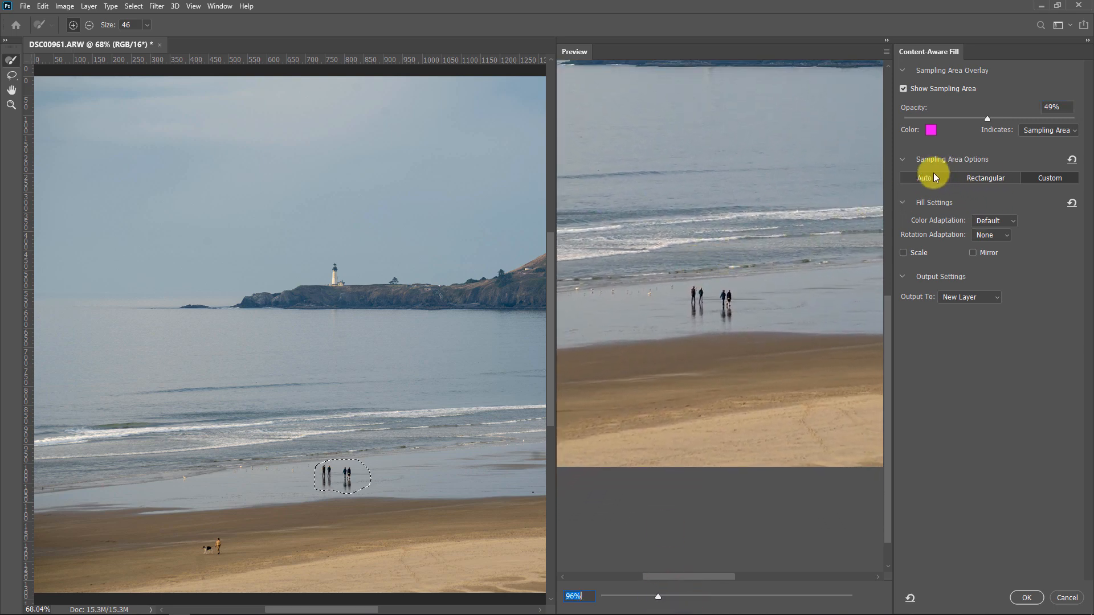
Step: Set the sampling area overlay to 75% opacity and change its color's blue value to 255, giving ff00ff
click(904, 89)
drag(988, 118, 1033, 119)
click(932, 132)
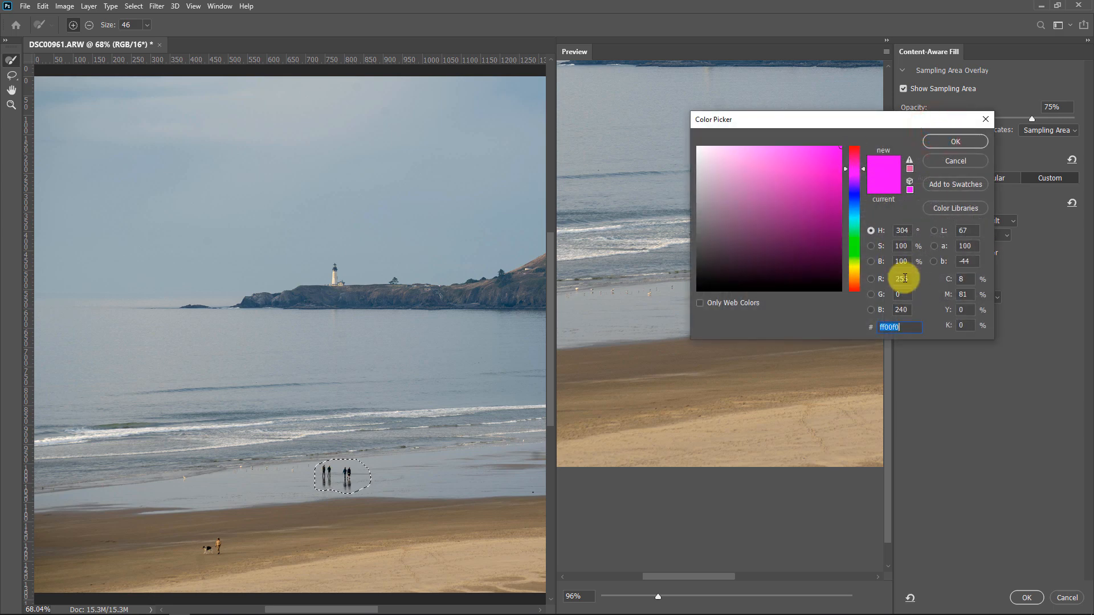
click(901, 310)
text(255)
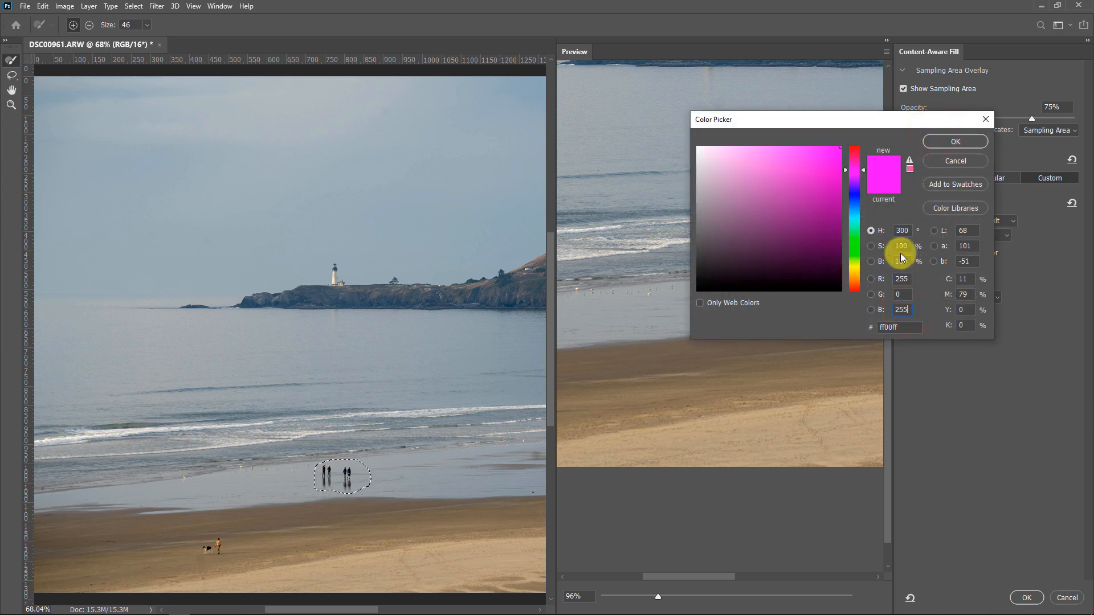
click(956, 143)
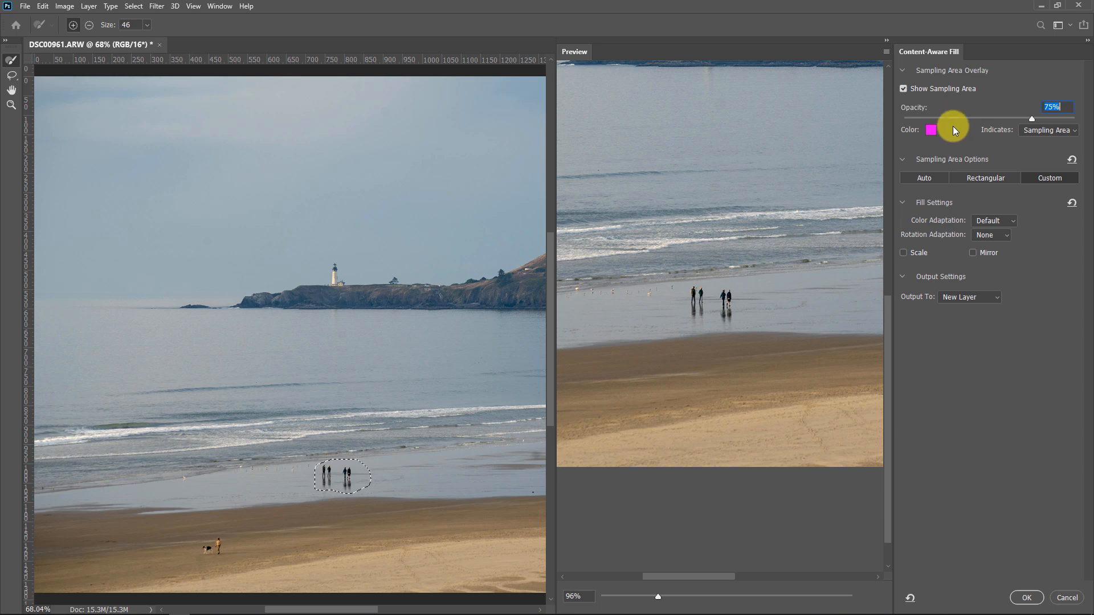
Step: Alternate the sampling area between Auto and Rectangular to compare them, with the preview zoomed to 116%
click(936, 179)
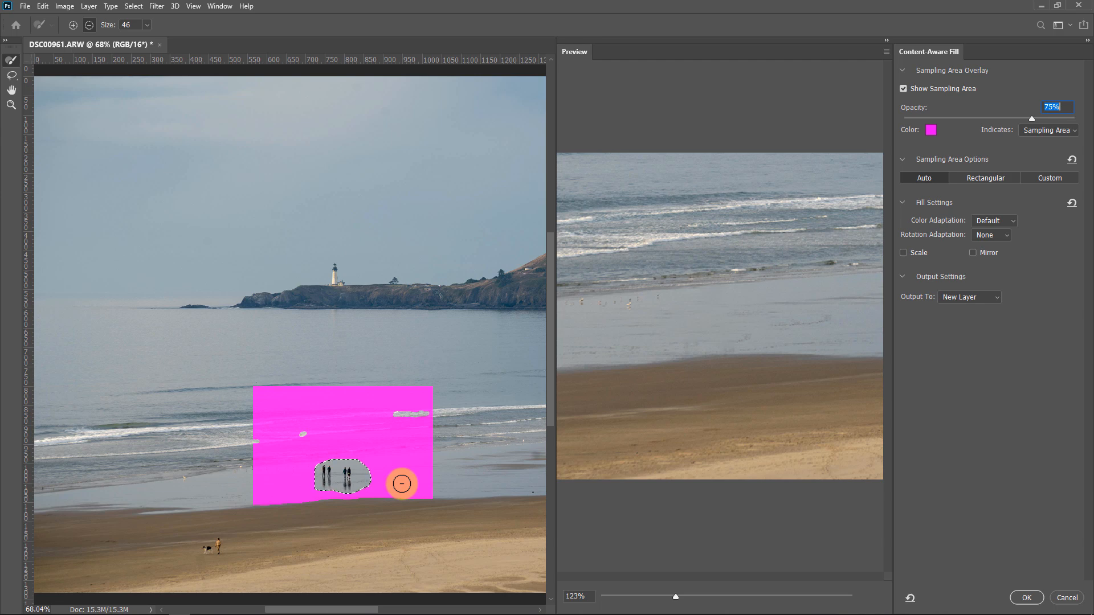
drag(675, 596, 671, 596)
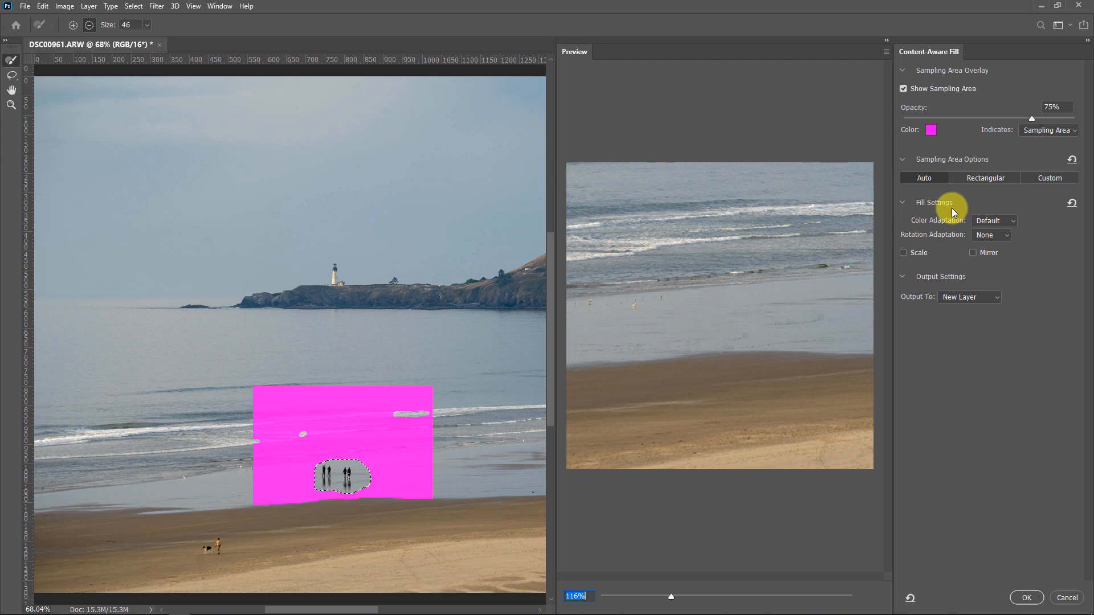
click(968, 178)
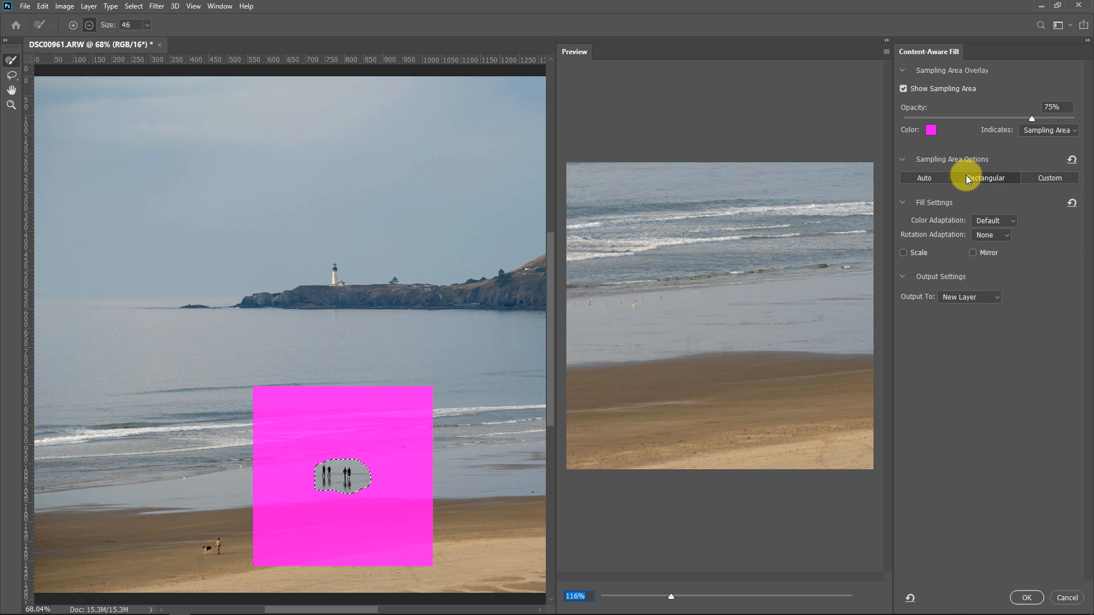
click(938, 180)
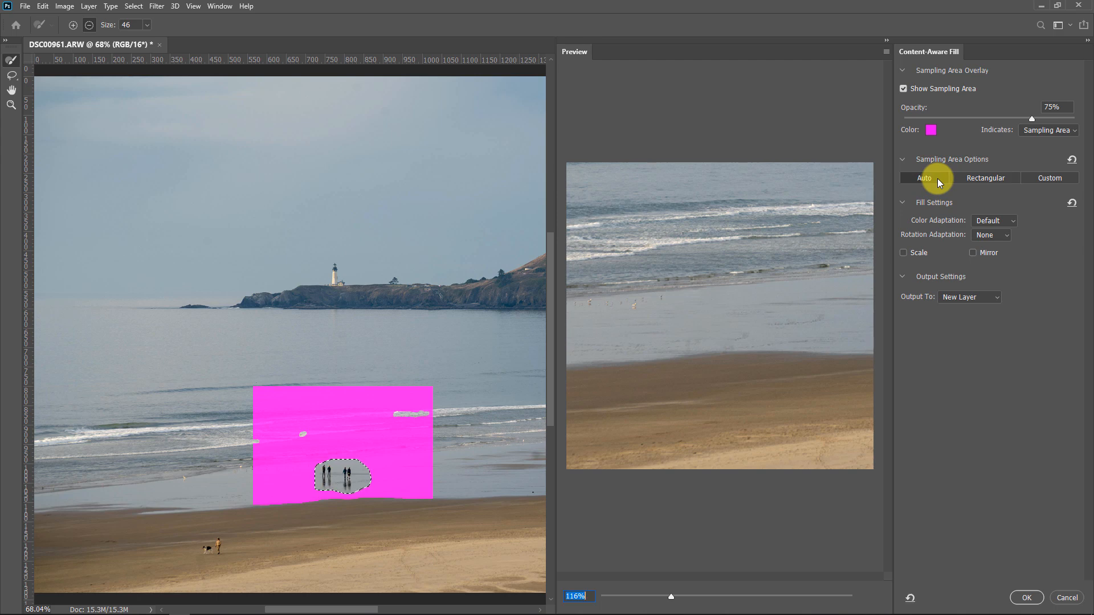
click(995, 178)
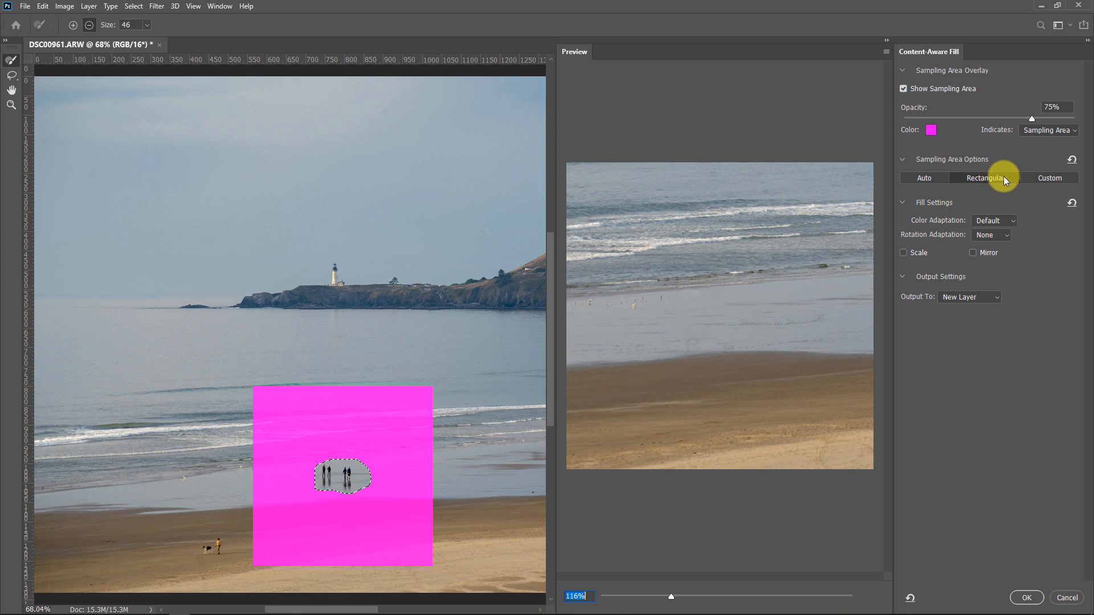
Step: Switch the sampling area to Custom and dismiss the Sampling Brush notice so it is not shown again
click(1049, 178)
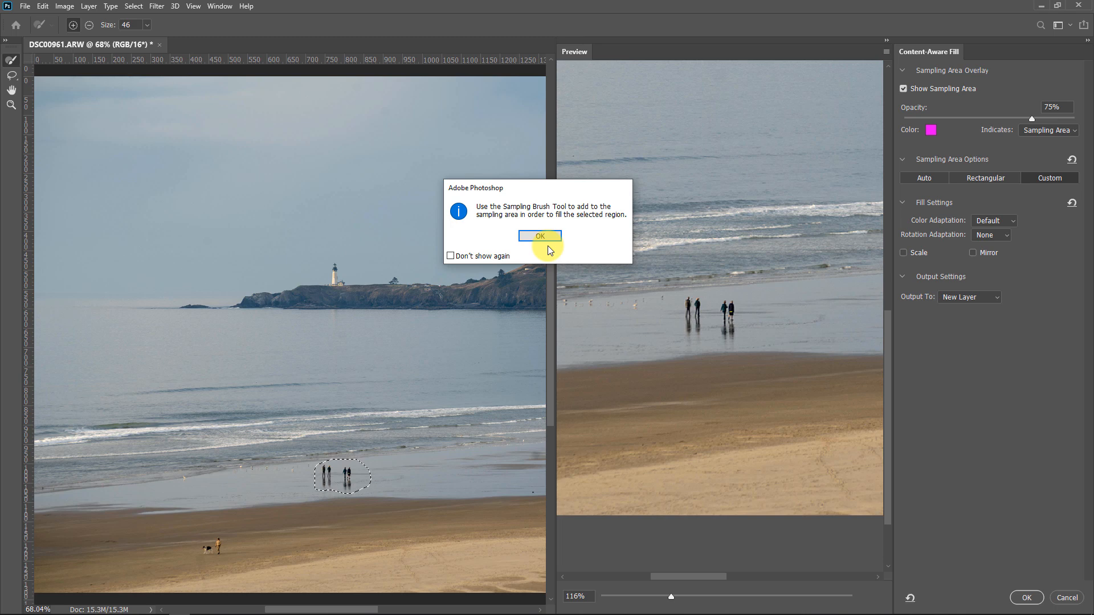
click(450, 257)
click(532, 238)
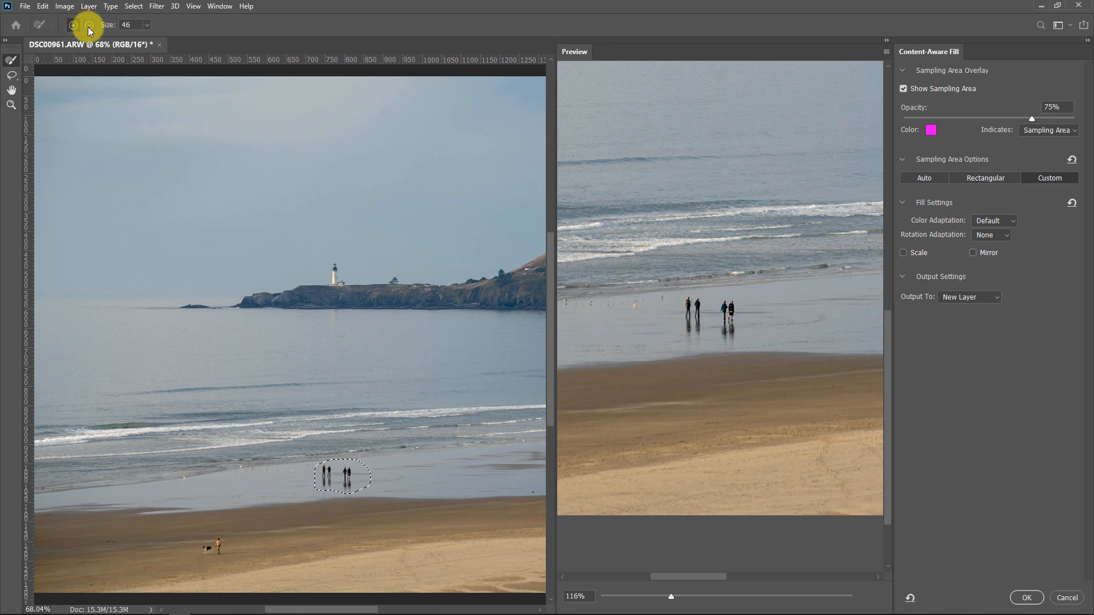
Step: Add one sampling spot on the wet sand beside the people, subtract it again, and return the brush to add mode
click(401, 471)
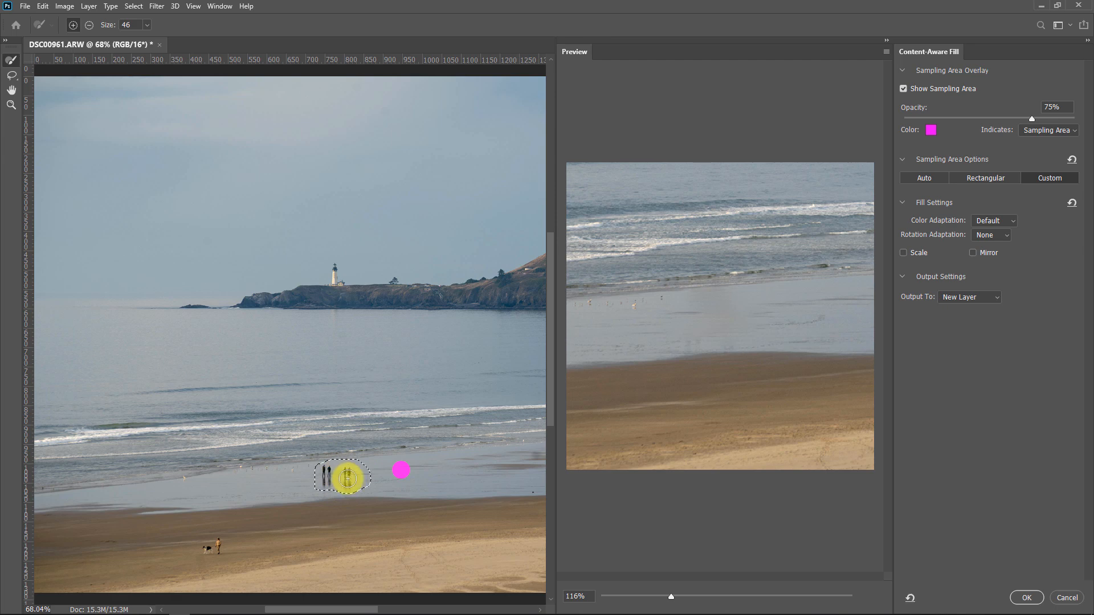
click(88, 25)
click(404, 470)
click(74, 24)
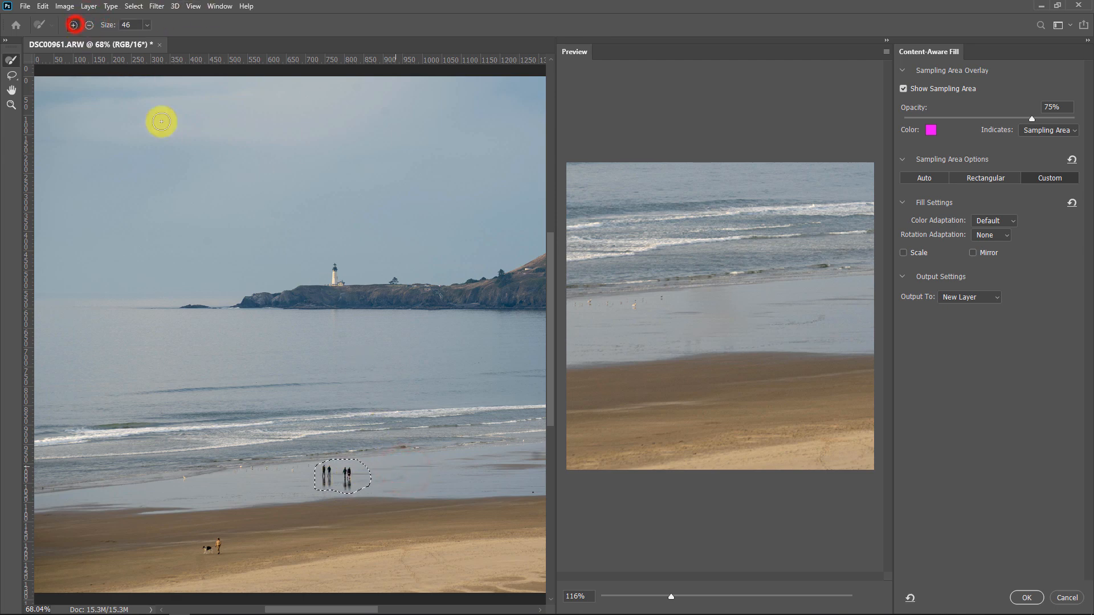
Step: Reduce the sampling brush to size 8 and try to sample small spots of wet sand beside the people
key(bracketleft)
key(bracketleft)
key(bracketleft)
key(bracketleft)
key(bracketleft)
key(bracketleft)
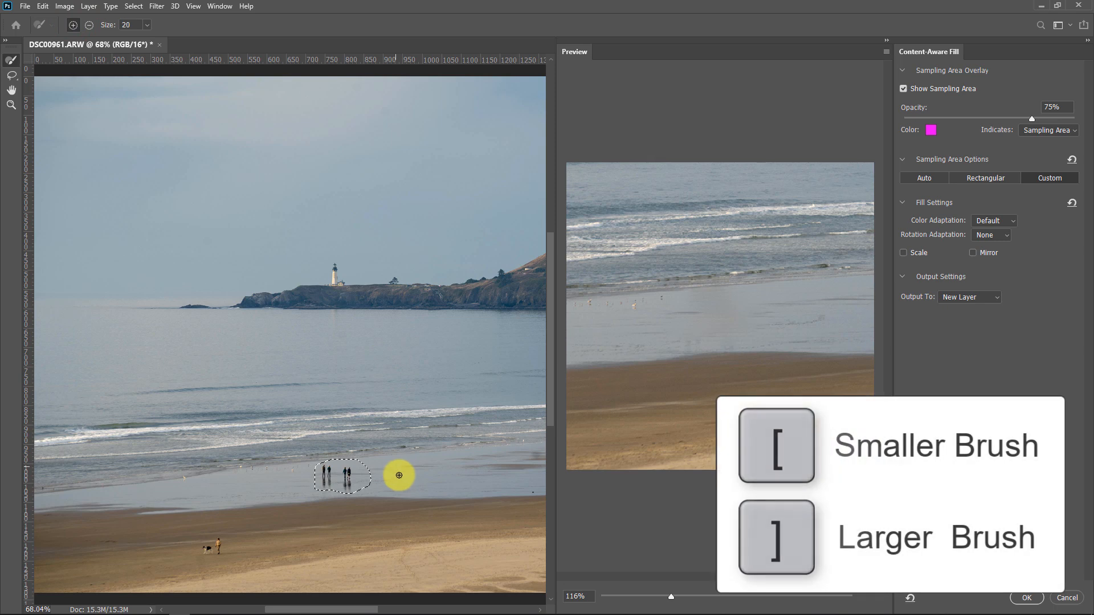
click(418, 476)
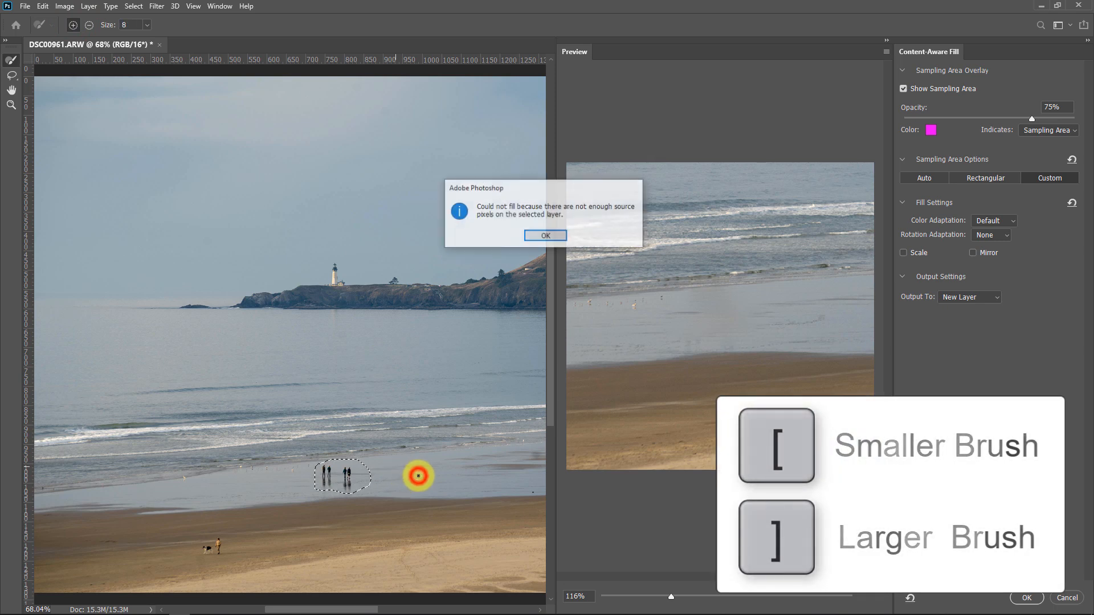
click(545, 237)
click(418, 475)
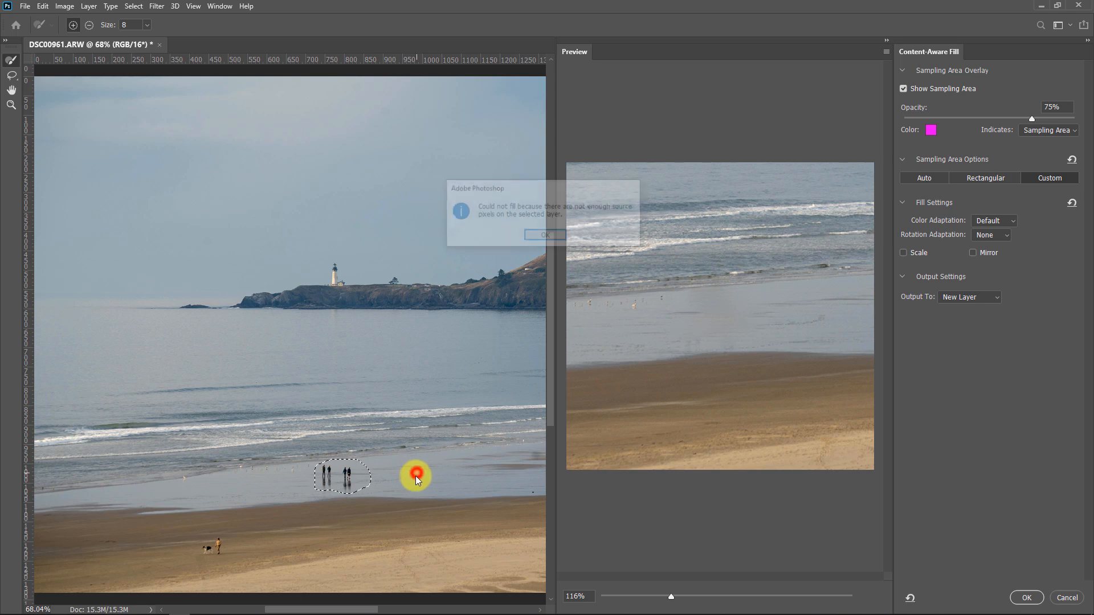
key(Return)
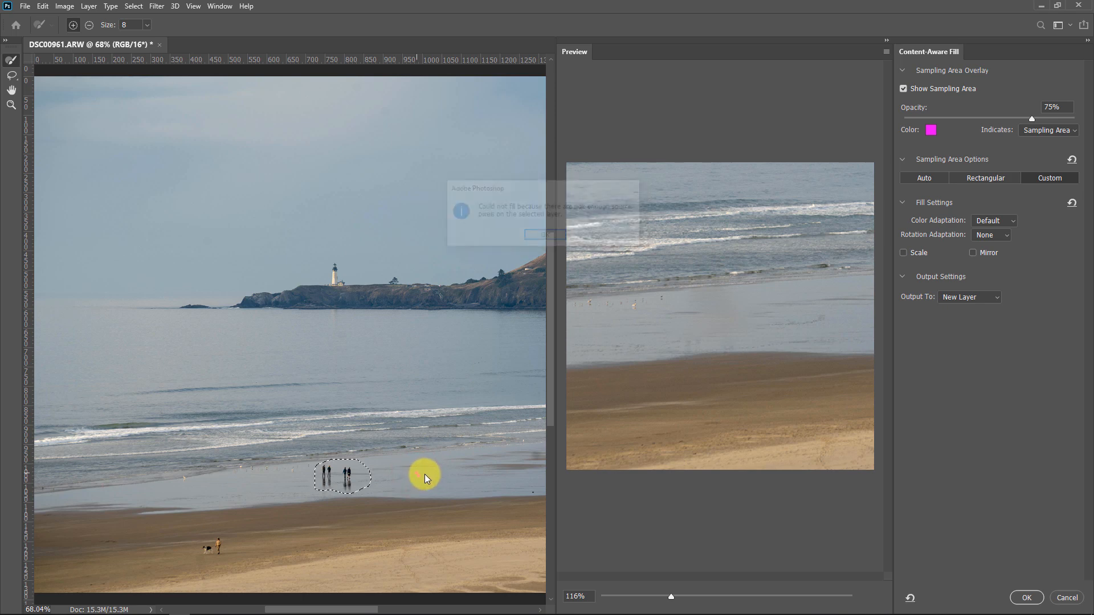
click(425, 476)
key(Return)
click(422, 474)
click(426, 482)
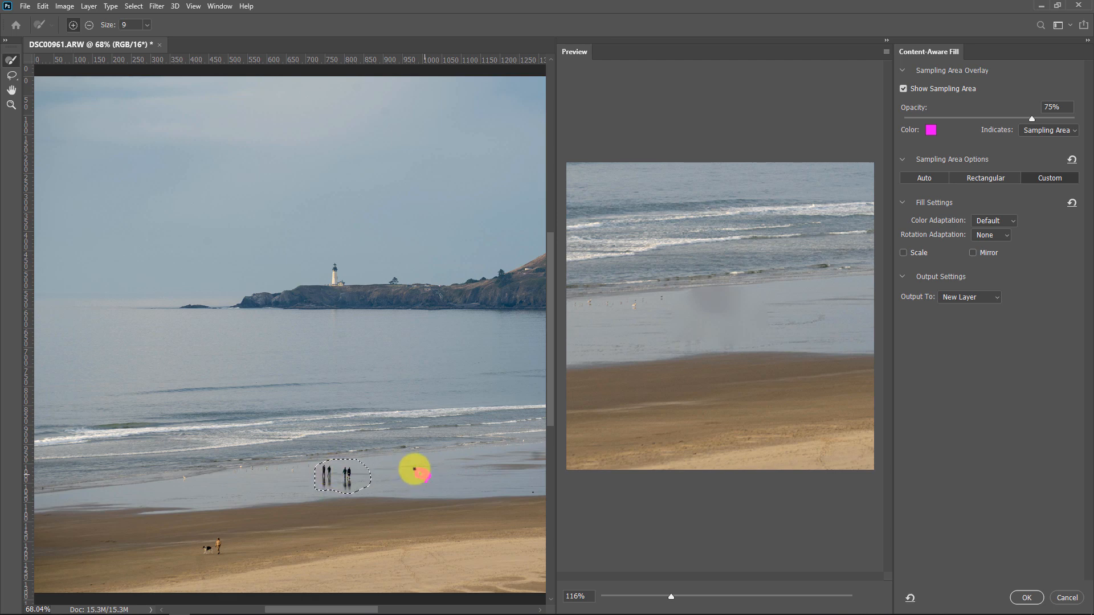
Step: Enlarge the sampling brush to size 200 and add a large circular sampling spot over the wet sand and water beside the people
key(bracketright)
key(bracketright)
key(bracketright)
key(bracketright)
key(bracketright)
key(bracketright)
key(bracketleft)
click(419, 465)
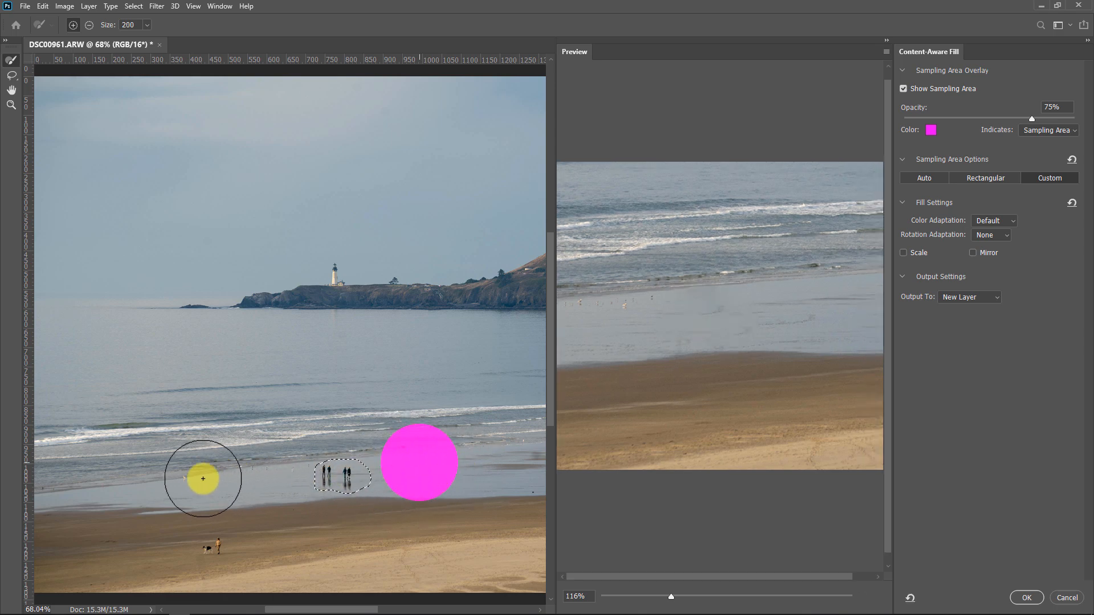
Step: Reduce the sampling brush to size 100 and paint more sampling areas over the wet sand and water on both sides of the people
key(bracketleft)
key(bracketleft)
key(bracketleft)
key(bracketleft)
click(259, 466)
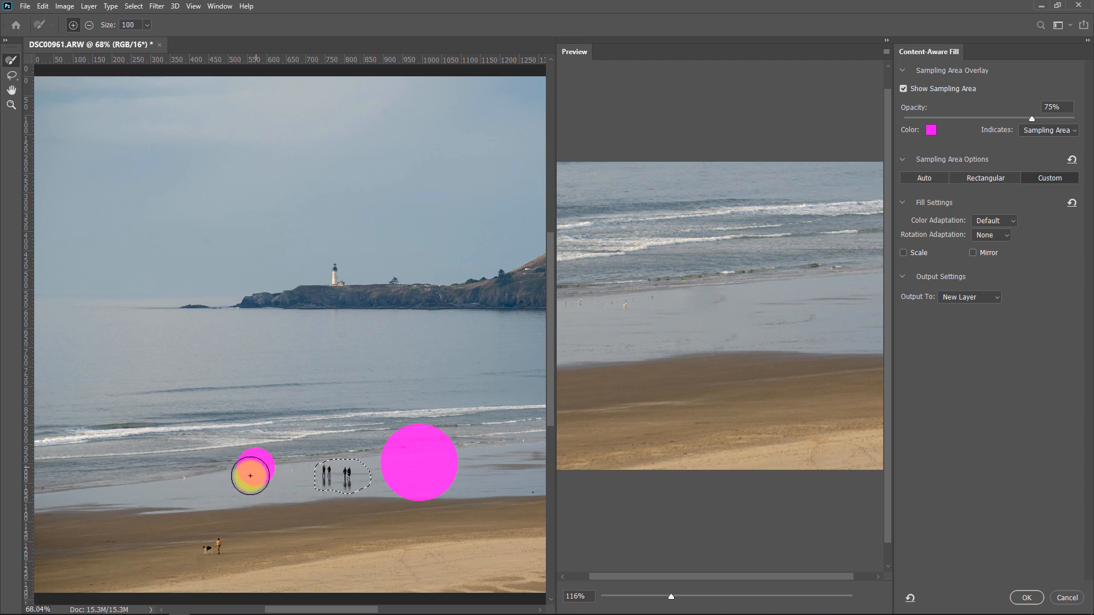
click(292, 464)
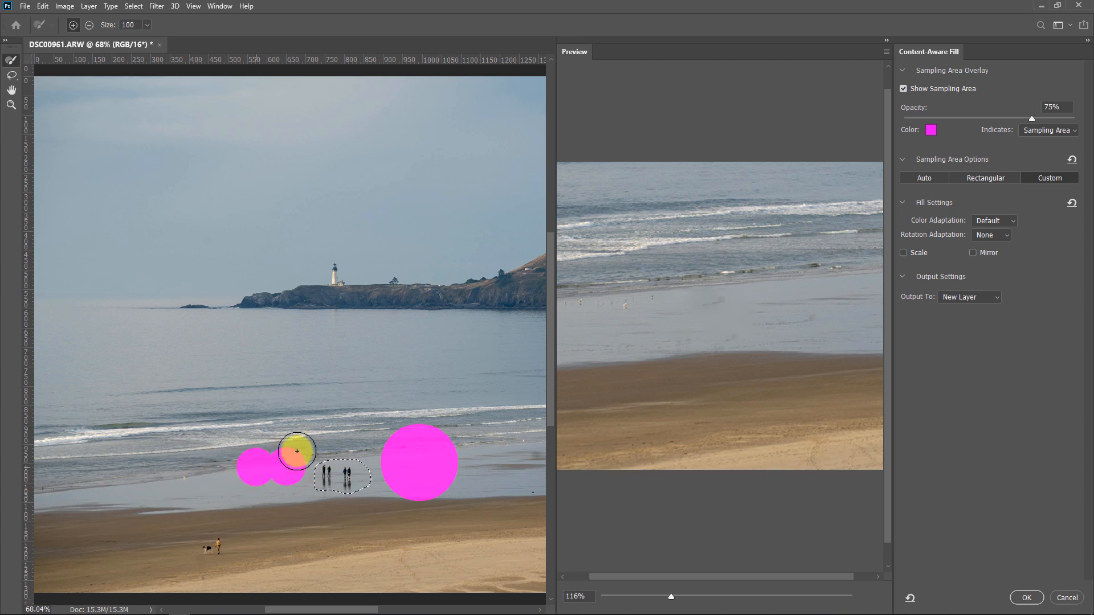
mouse_move(266, 473)
mouse_down()
mouse_move(267, 449)
mouse_move(290, 442)
mouse_up()
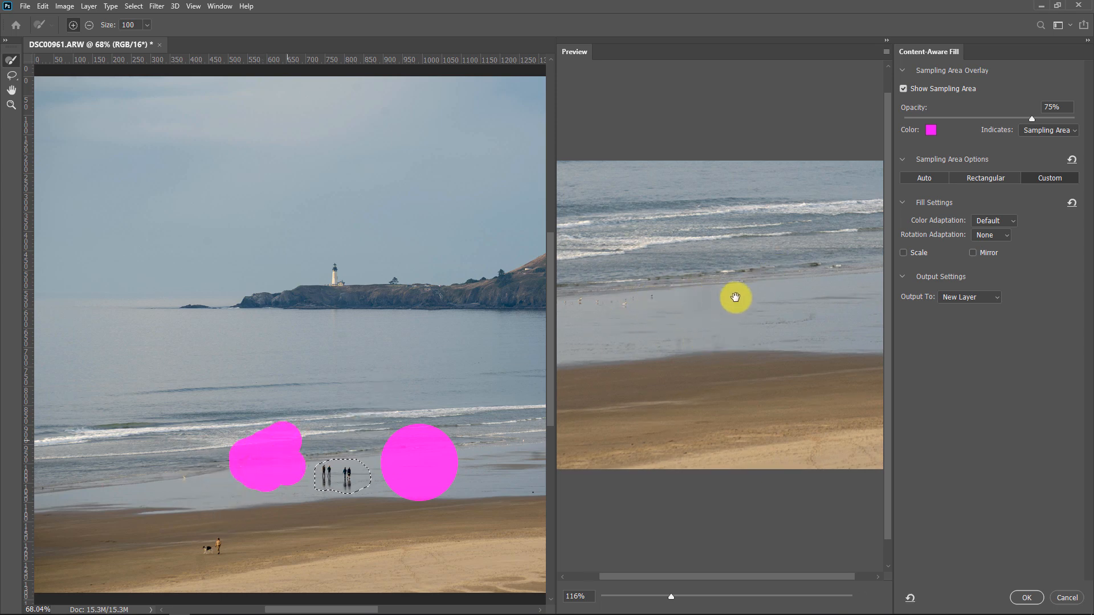
drag(460, 470, 516, 459)
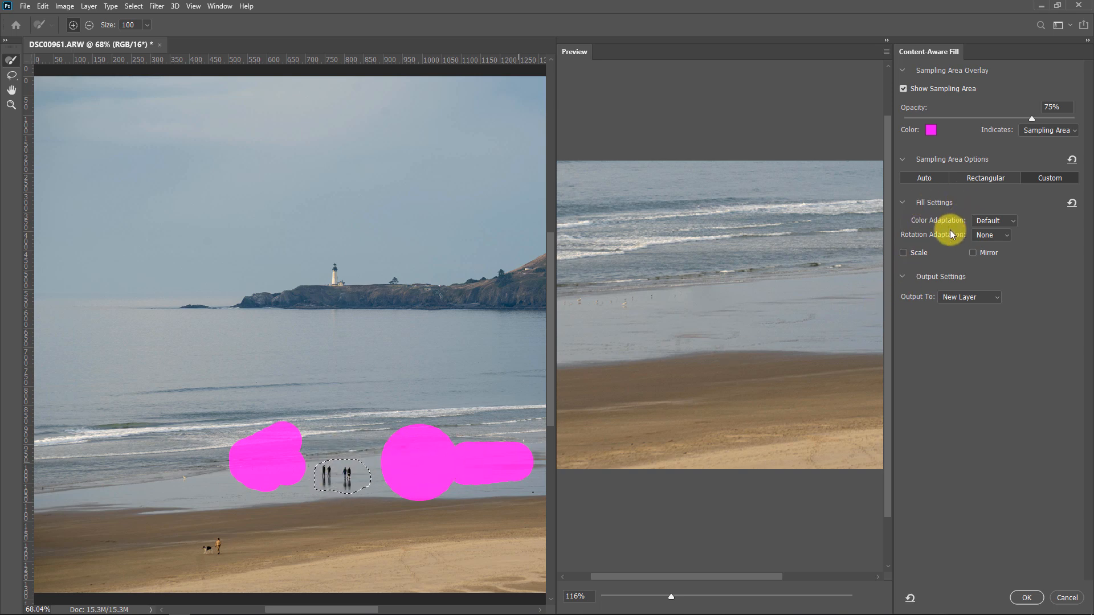
Step: Collapse the Sampling Area Overlay and Sampling Area Options sections, and try Color Adaptation at High and Very High
click(901, 160)
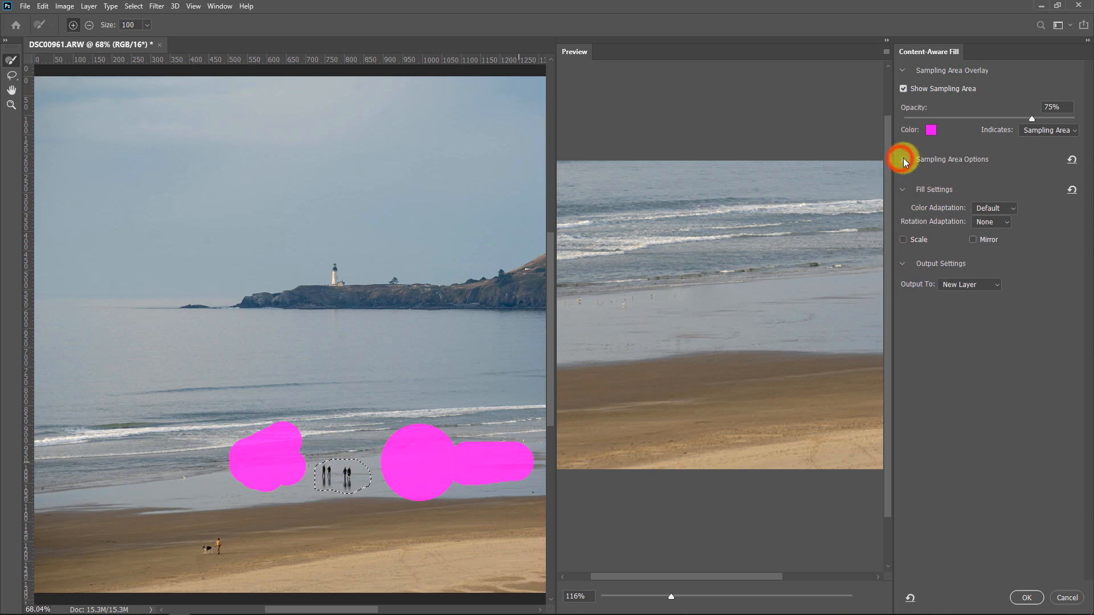
click(902, 73)
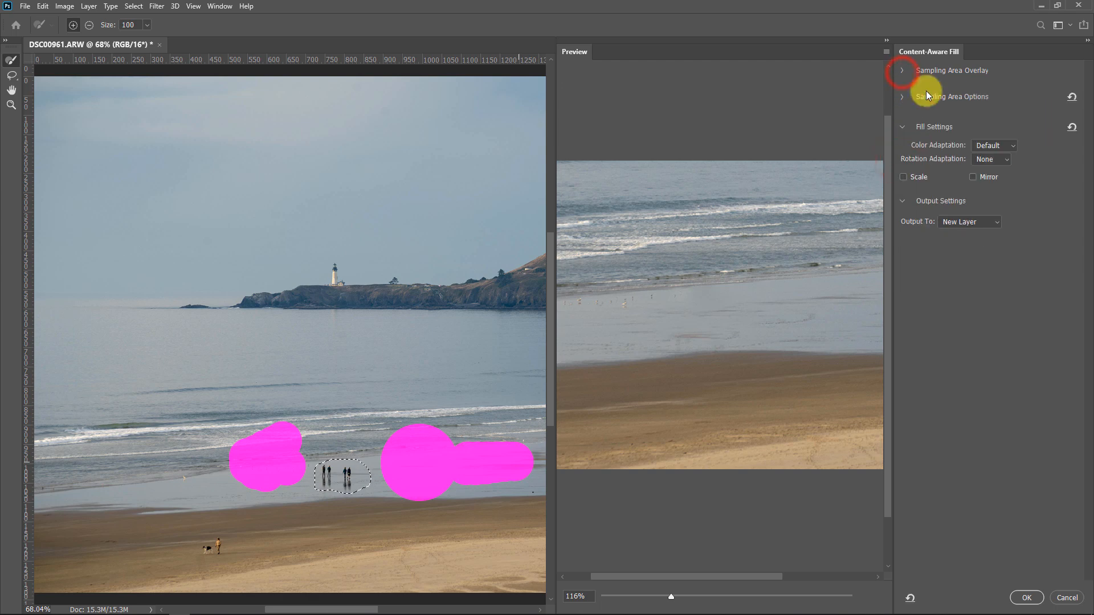
click(1011, 147)
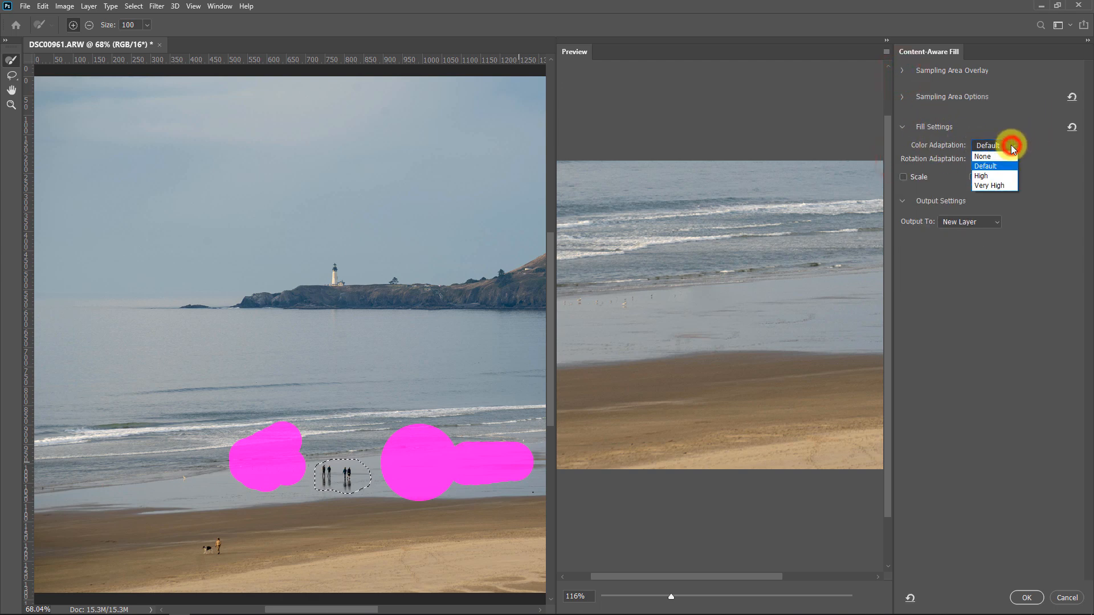
click(992, 176)
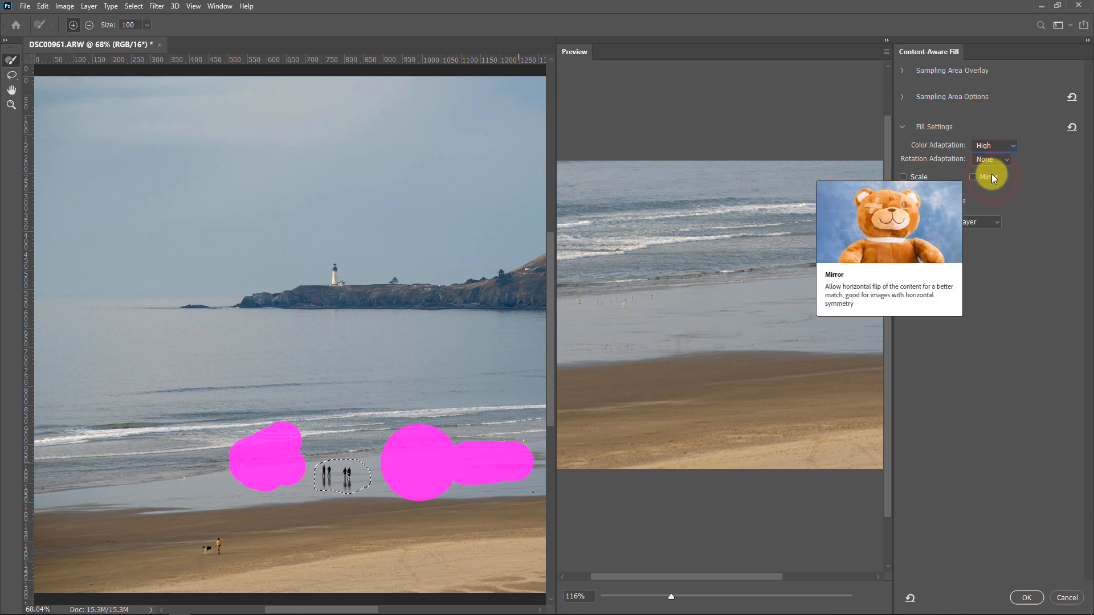
click(1007, 143)
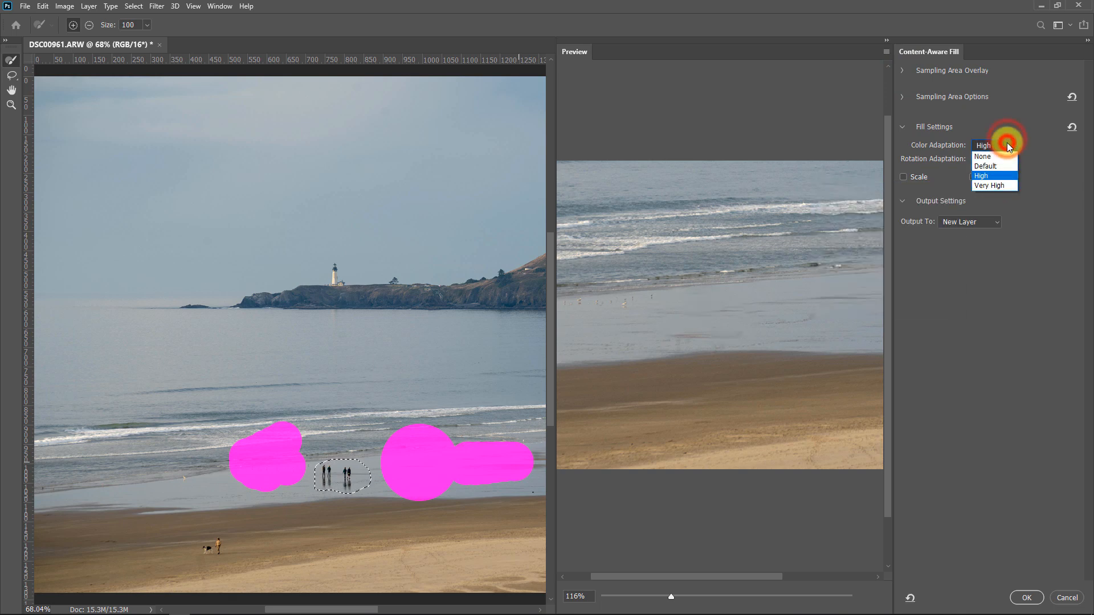
click(999, 182)
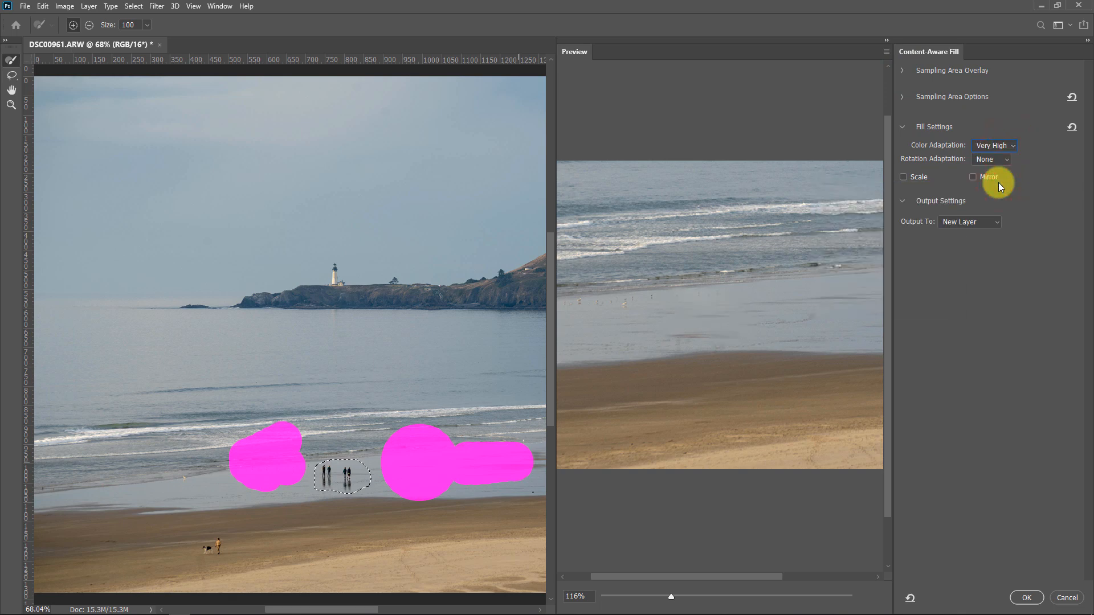
Step: Compare lower Color Adaptation levels including Default, and set Color Adaptation to Very High
click(1012, 145)
click(1000, 158)
click(1004, 145)
click(1001, 161)
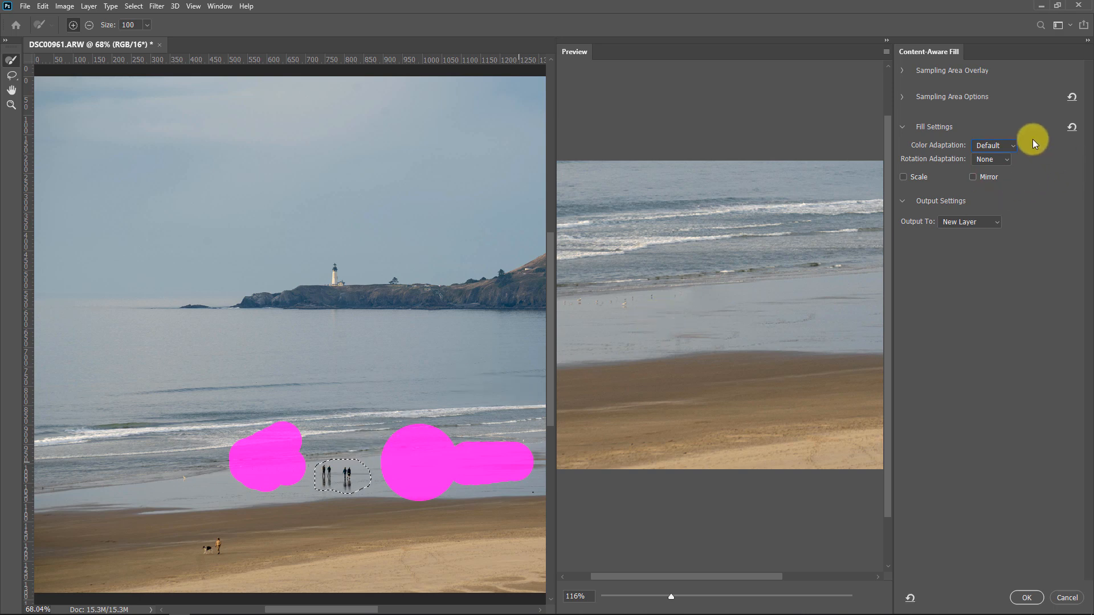
click(997, 145)
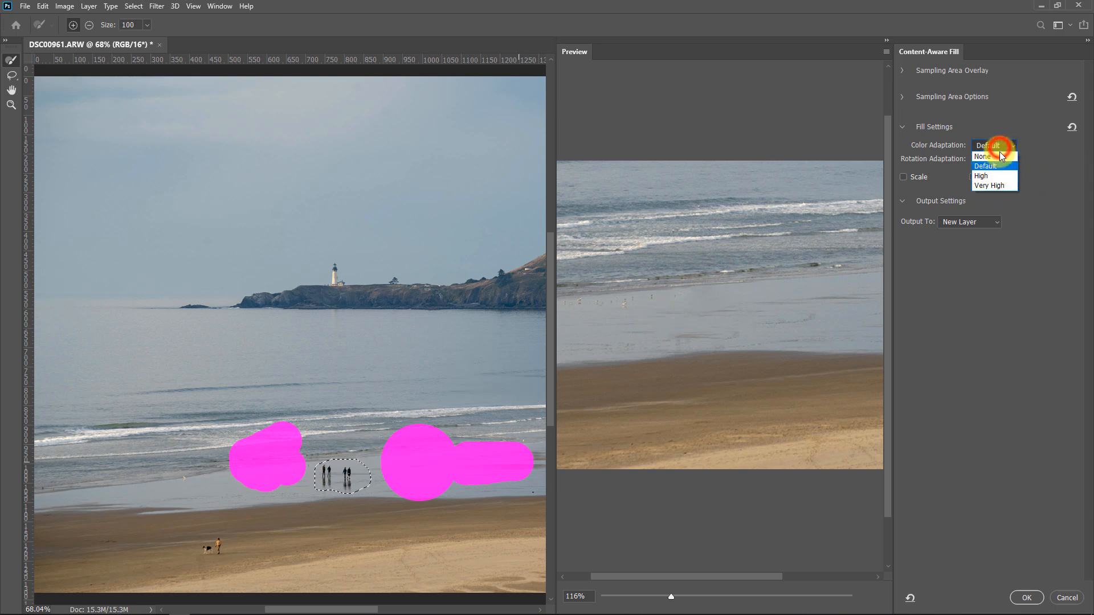
click(993, 185)
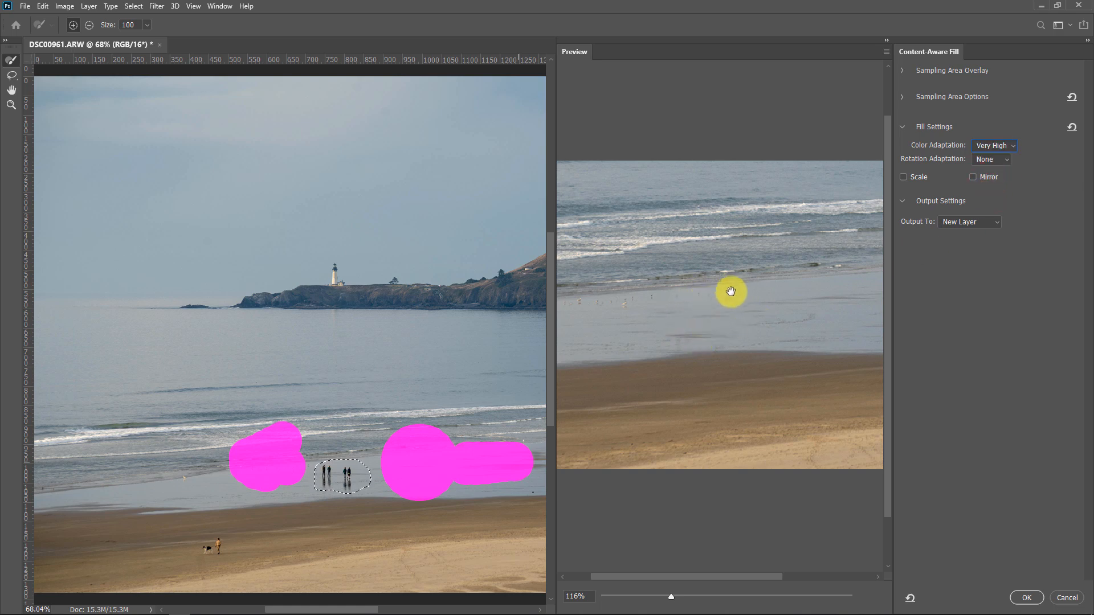
Step: Try Rotation Adaptation at Low, Medium, High and Full, return it to None, and try the Scale and Mirror options, leaving both off
click(992, 160)
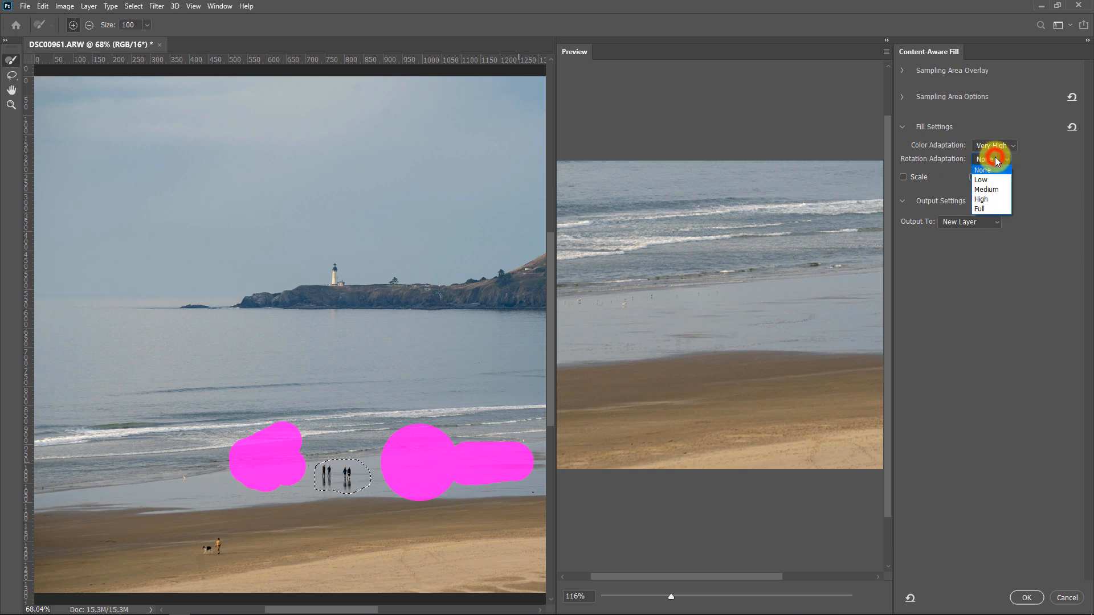
click(993, 179)
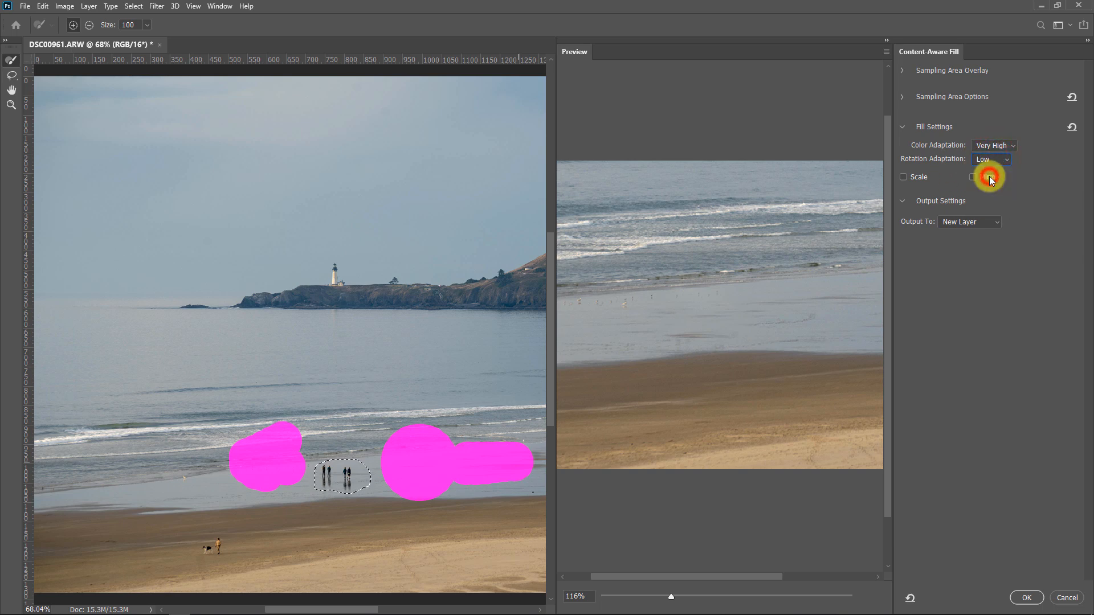
click(991, 165)
click(992, 193)
click(991, 161)
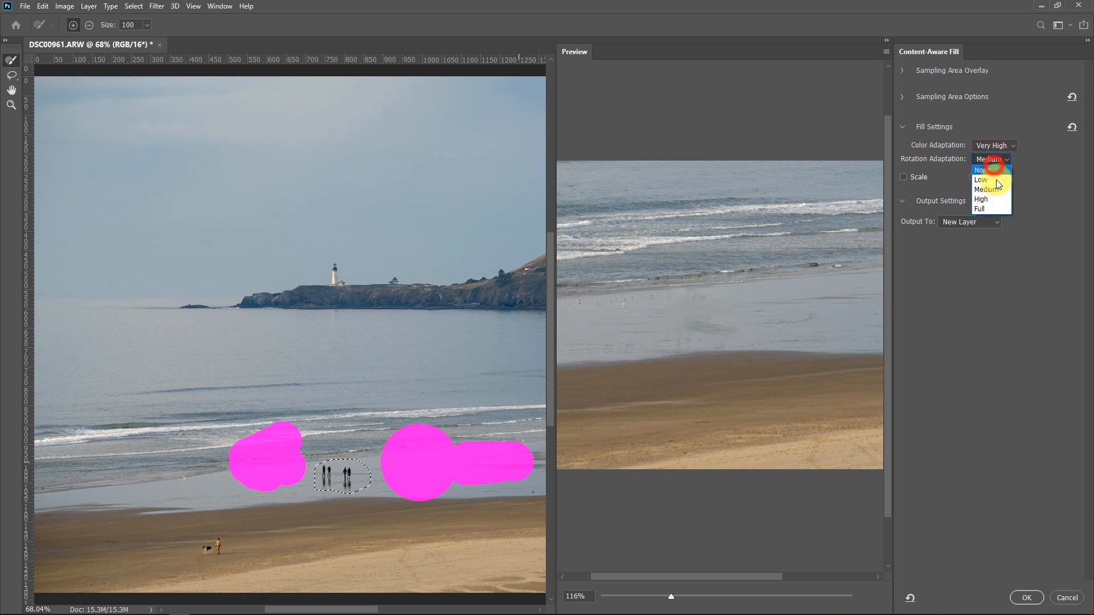
click(992, 201)
click(991, 162)
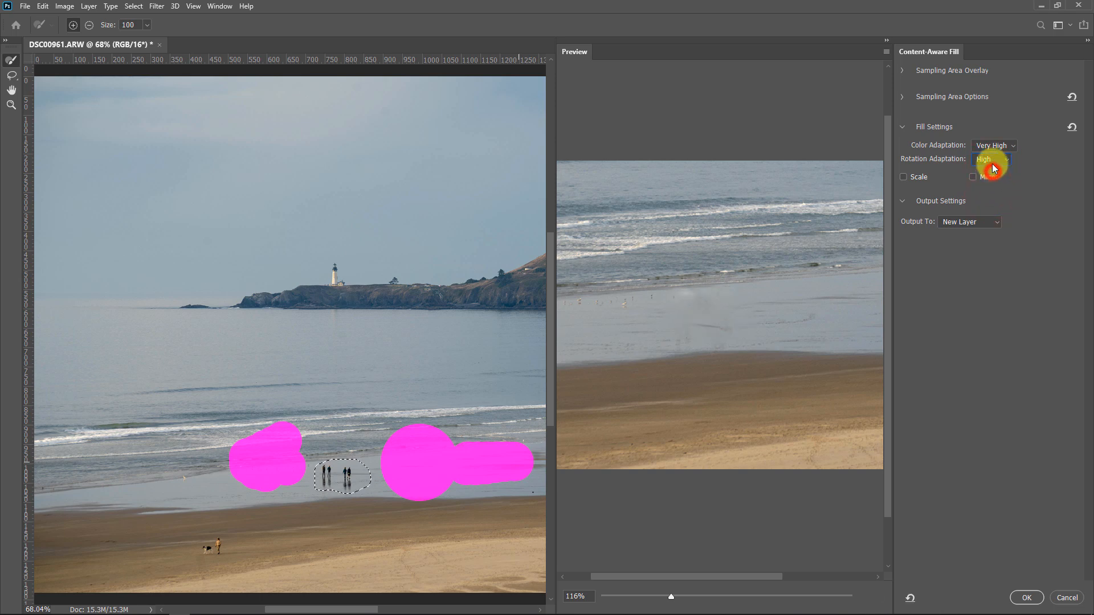
click(992, 208)
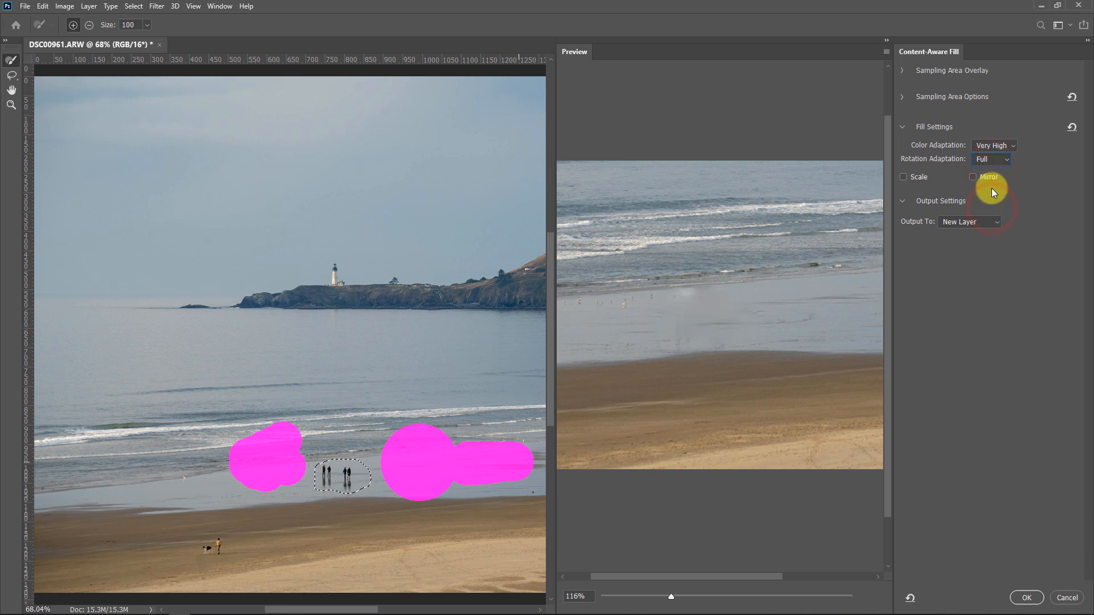
click(991, 162)
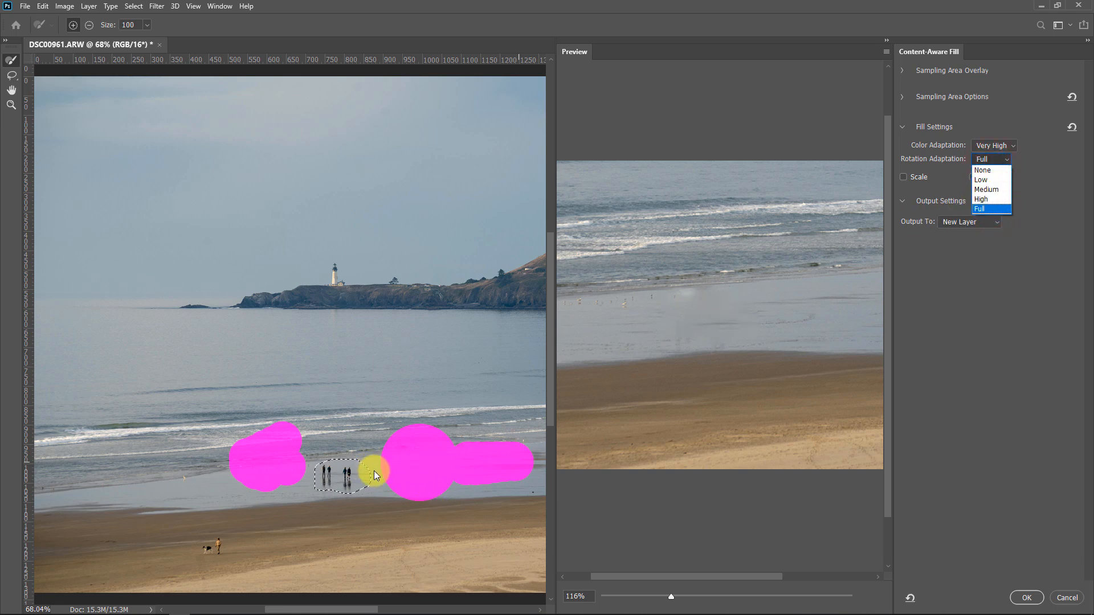
click(986, 171)
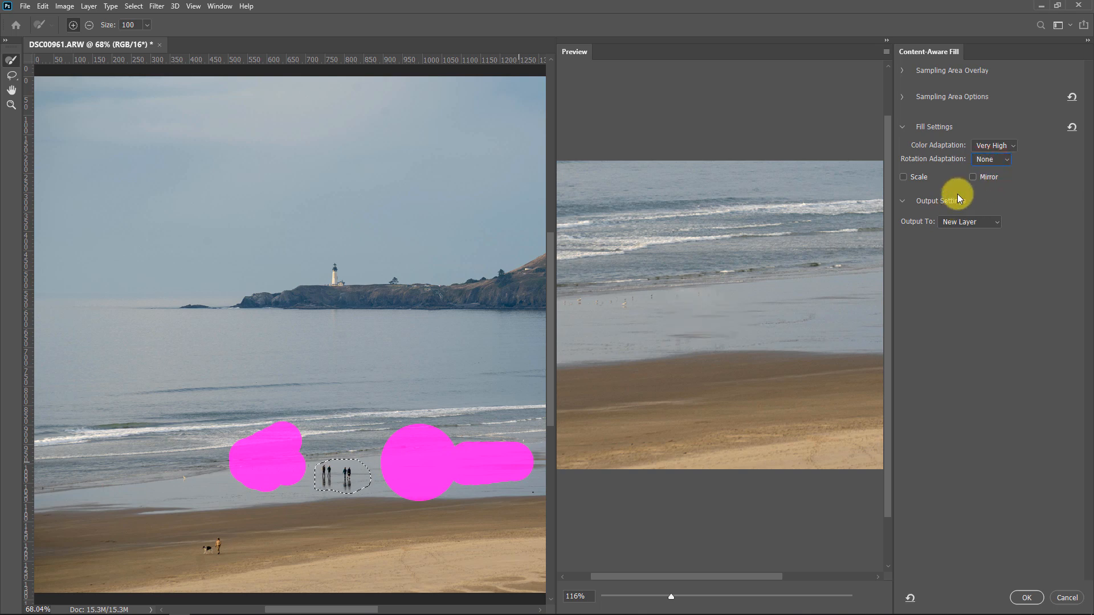
click(903, 178)
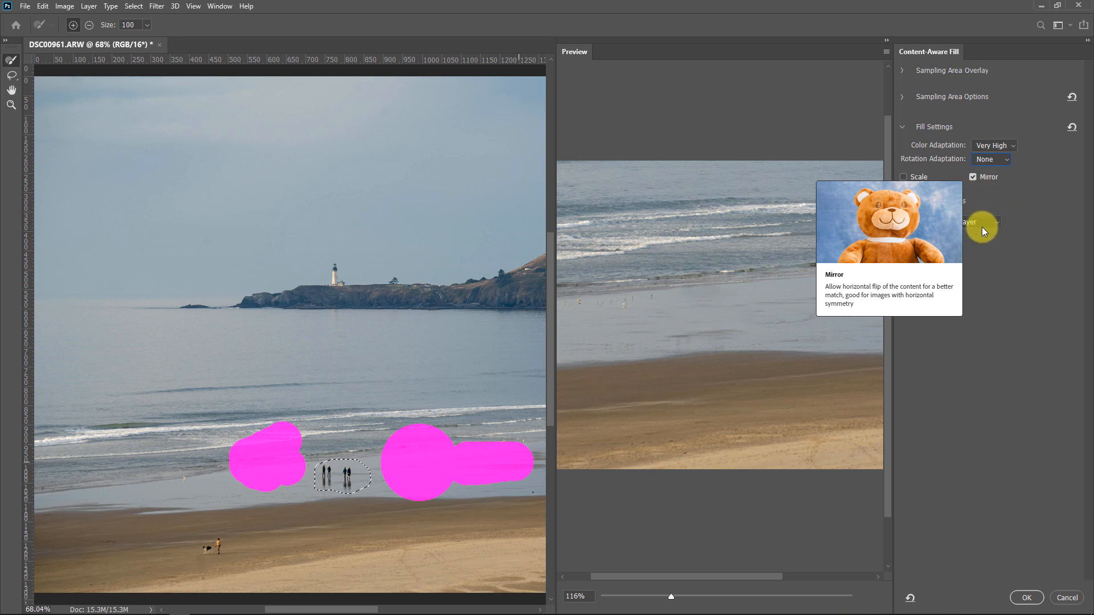
click(972, 177)
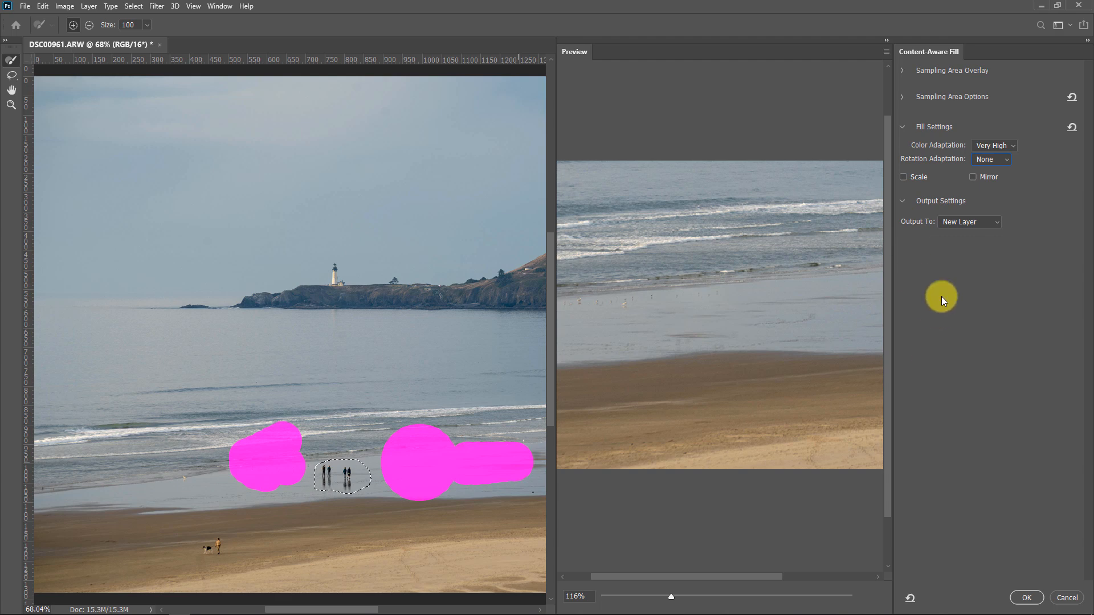
Step: Output the content-aware fill to a New Layer, apply it, and clear the selection
click(947, 223)
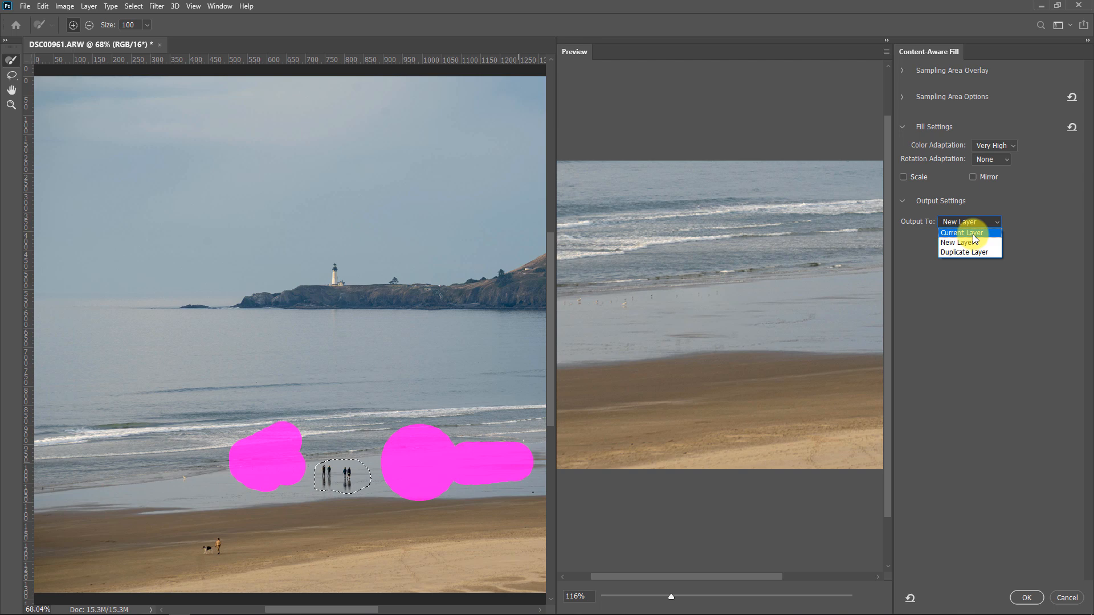
click(967, 242)
click(1027, 597)
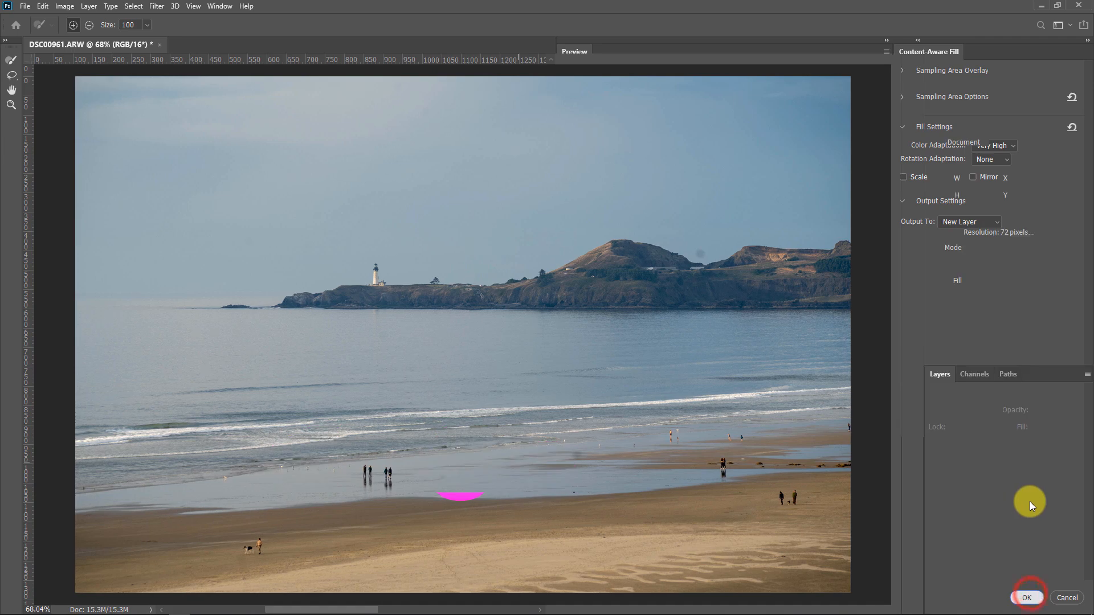
click(942, 452)
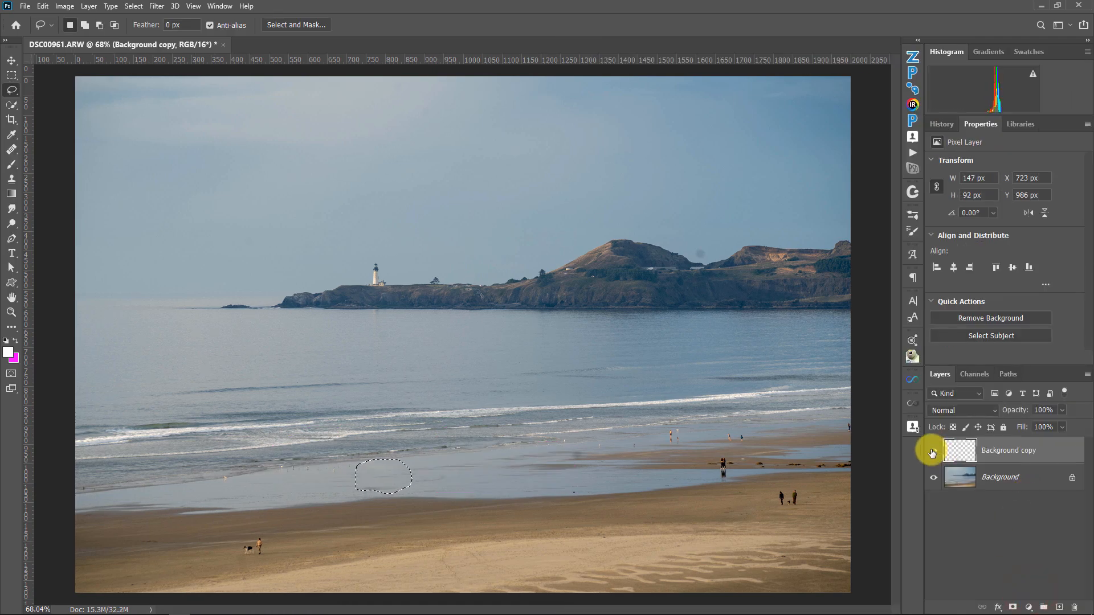
key(ctrl+d)
Step: Toggle the Background copy layer's visibility repeatedly to compare the photo before and after the fill
click(933, 452)
click(933, 451)
click(933, 452)
click(932, 453)
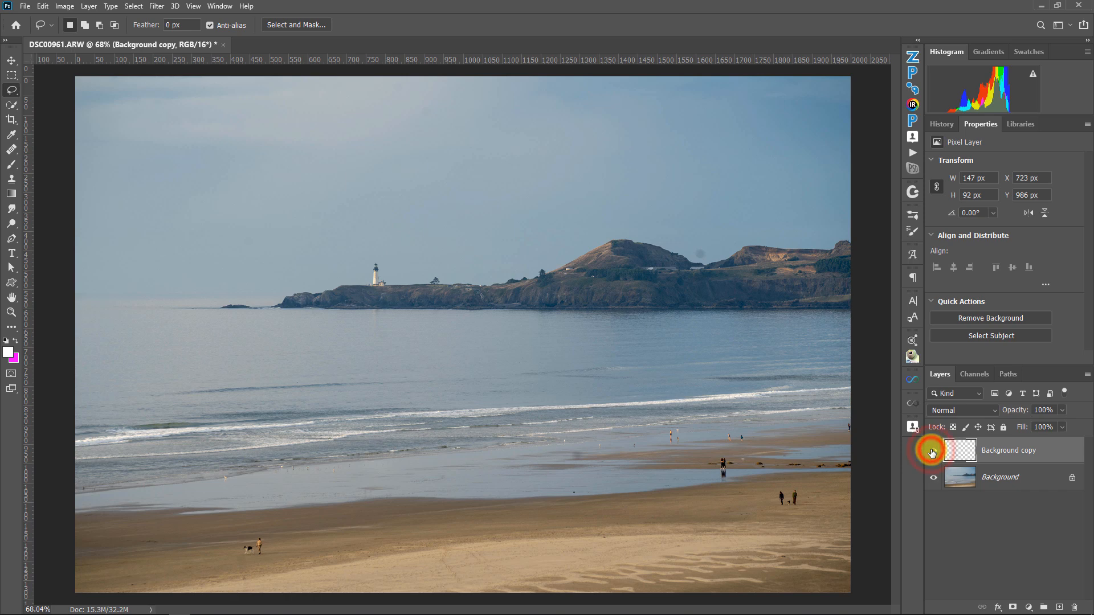
click(932, 453)
click(932, 453)
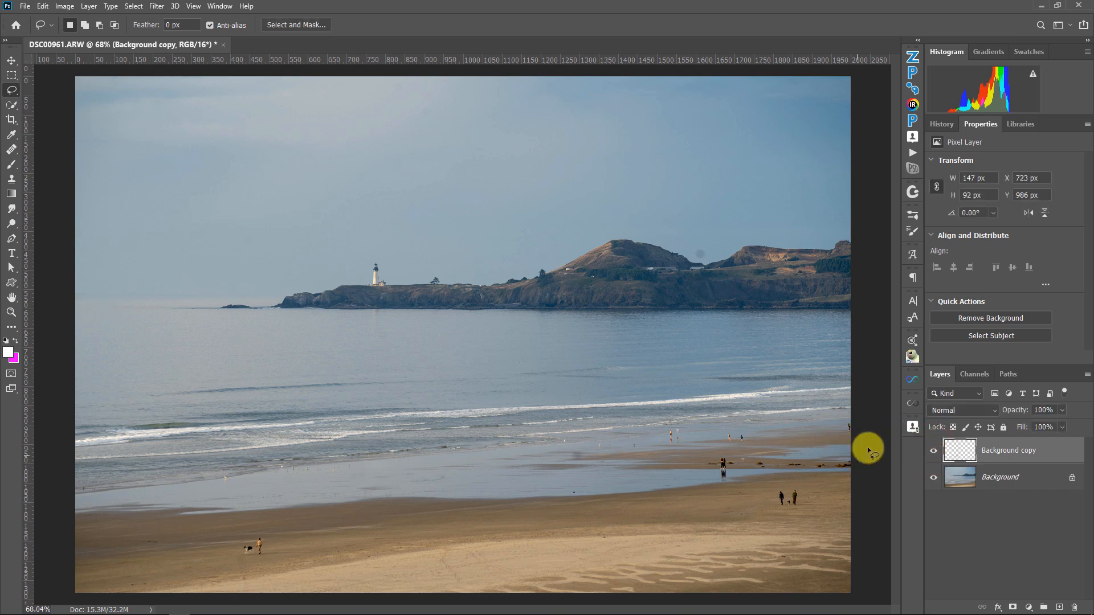
click(933, 453)
click(934, 450)
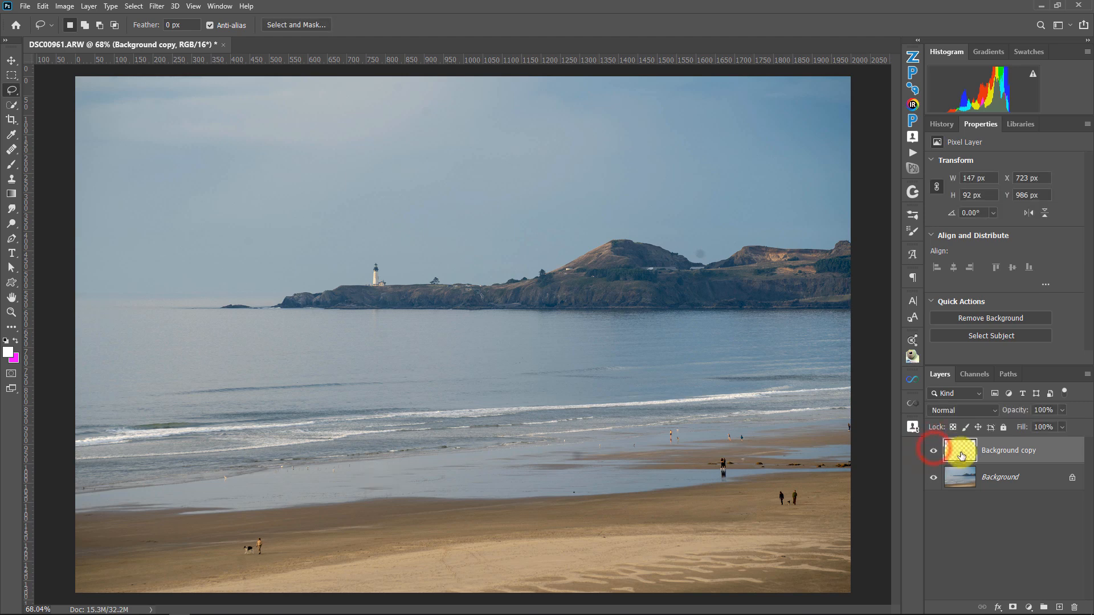
Step: Load the Background copy layer's outline as a selection, hide that layer, and make the Background layer active
ctrl+click(950, 456)
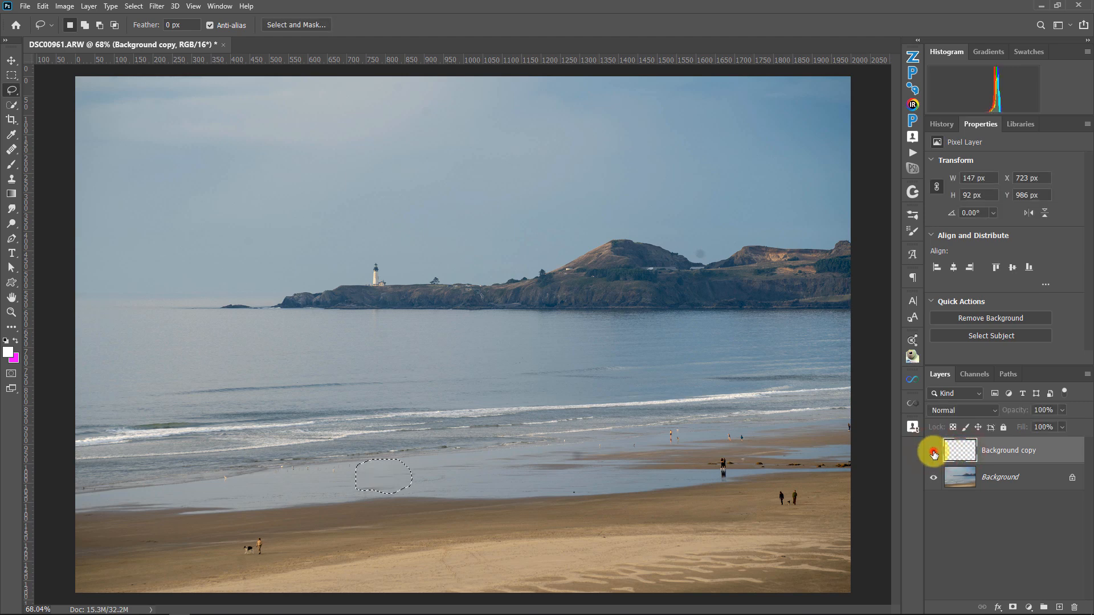
click(933, 451)
click(962, 478)
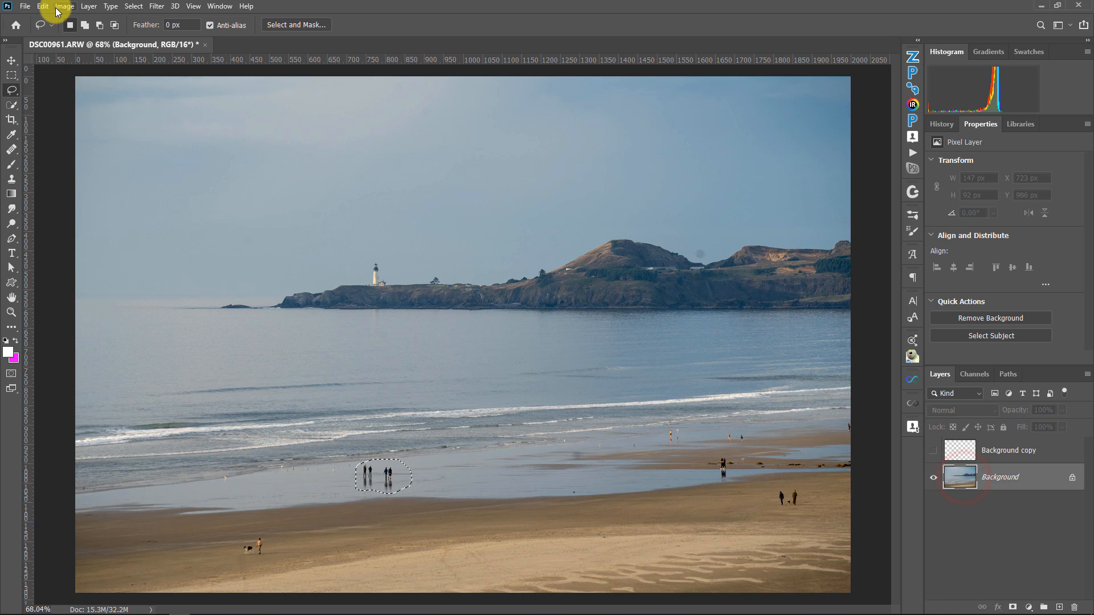
Step: Fill the selected people on the Background layer with Content-Aware contents and Color Adaptation on, and clear the selection
click(43, 6)
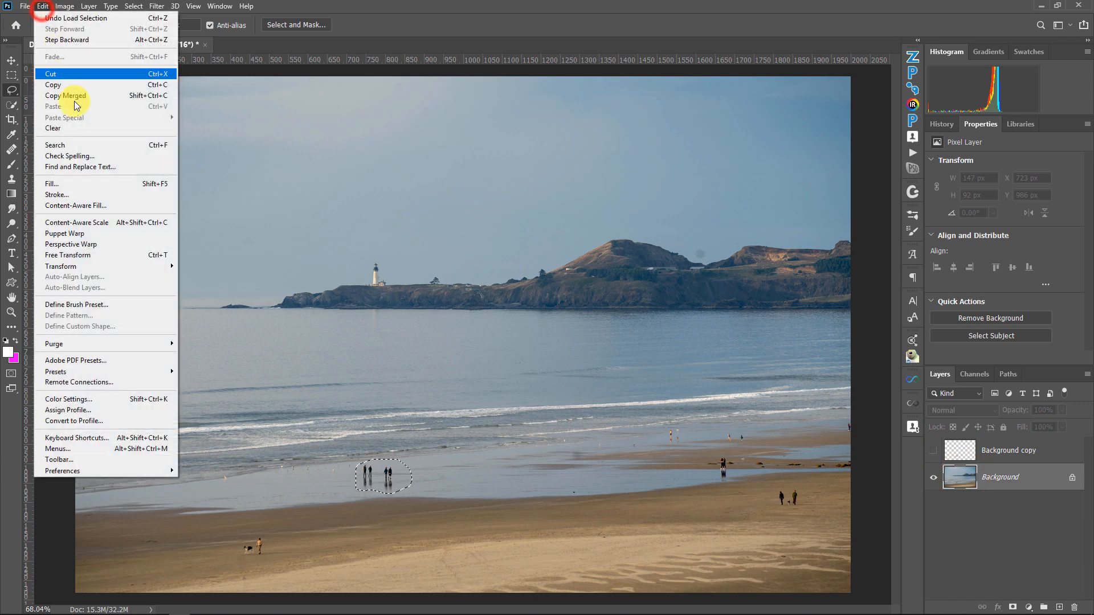
click(74, 184)
click(545, 122)
click(544, 169)
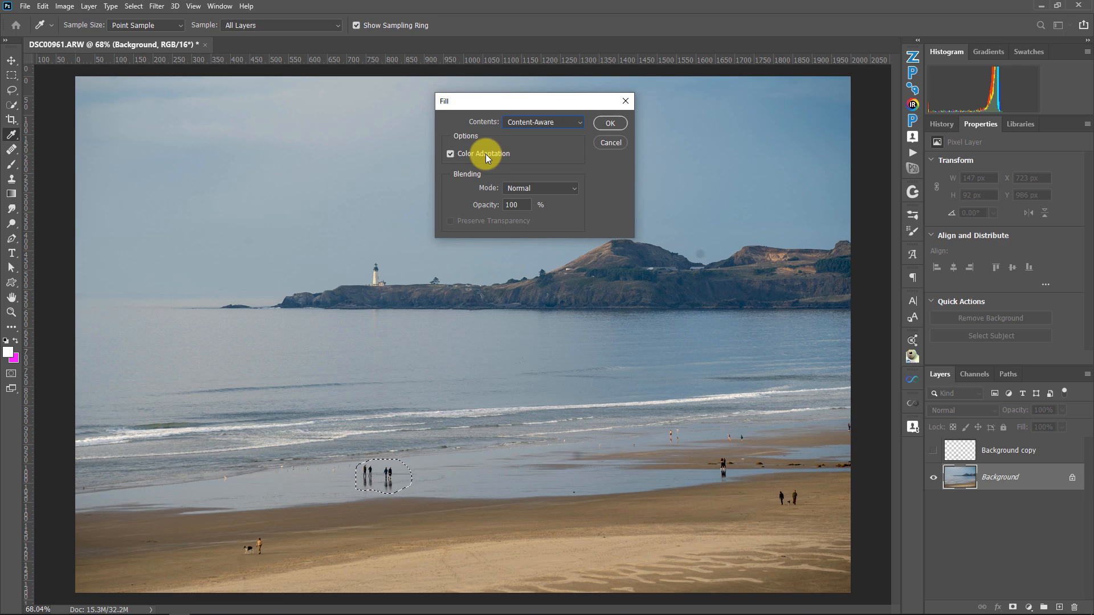
click(611, 123)
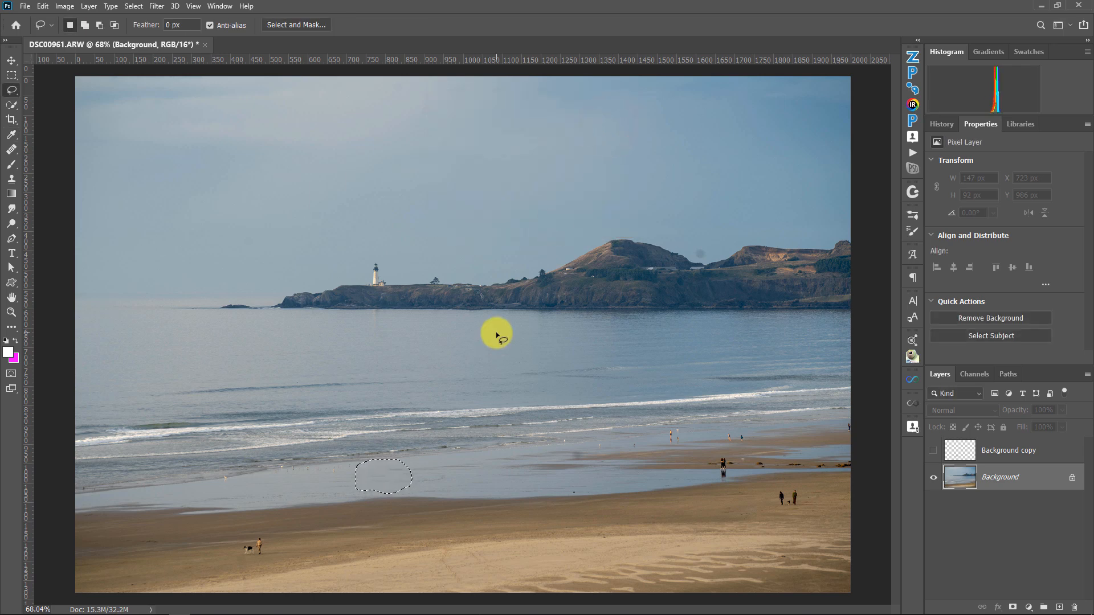
key(ctrl+d)
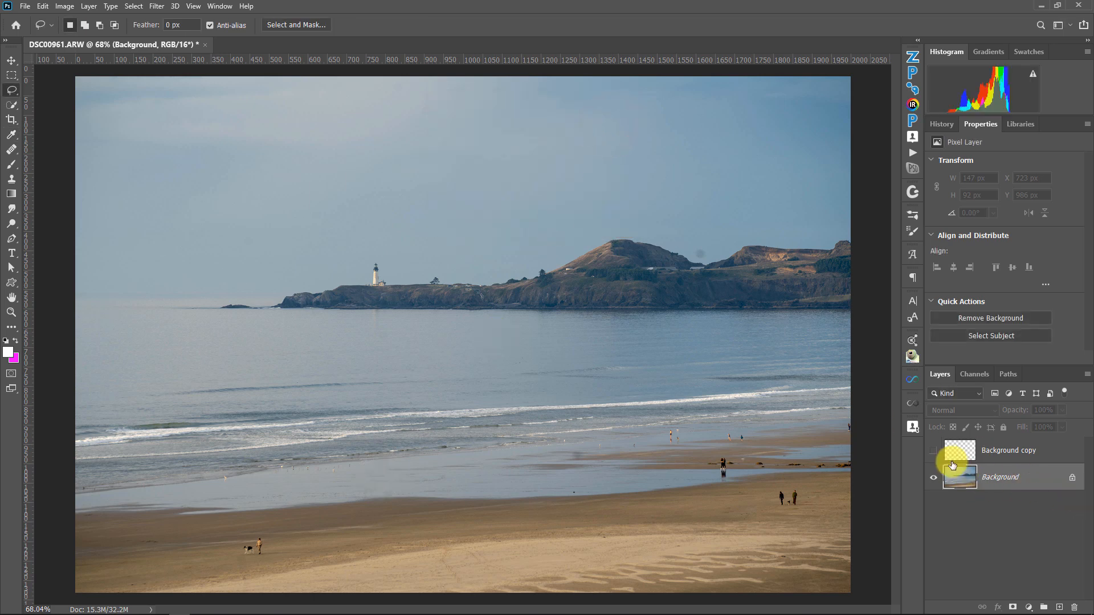
Step: Toggle the Background copy layer's visibility to compare its fill with the one on the Background, leaving the copy shown
click(934, 454)
click(933, 453)
click(933, 454)
click(934, 455)
click(936, 450)
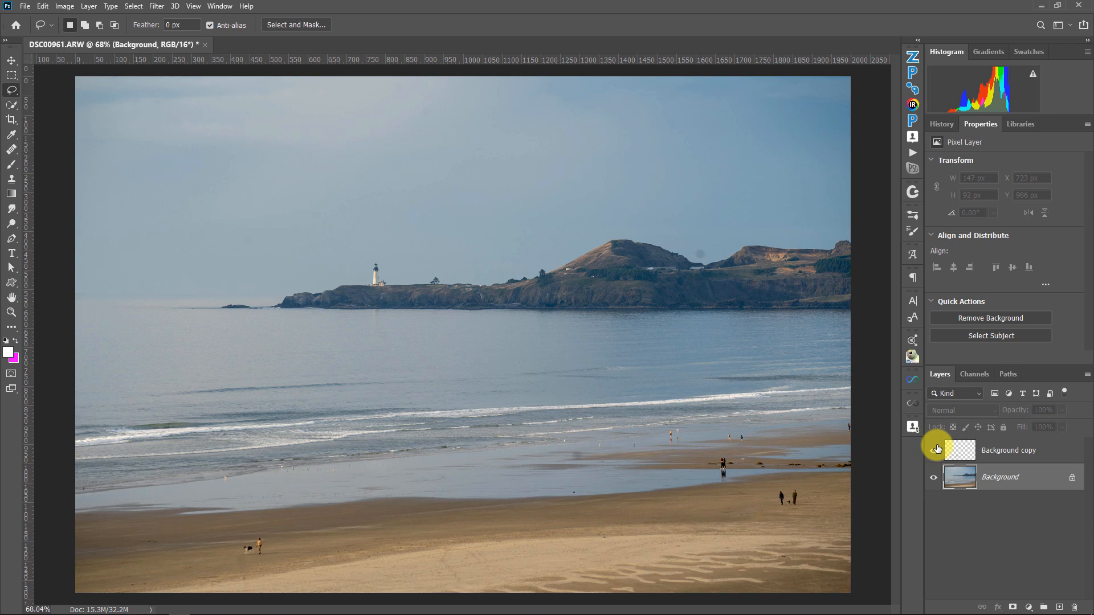